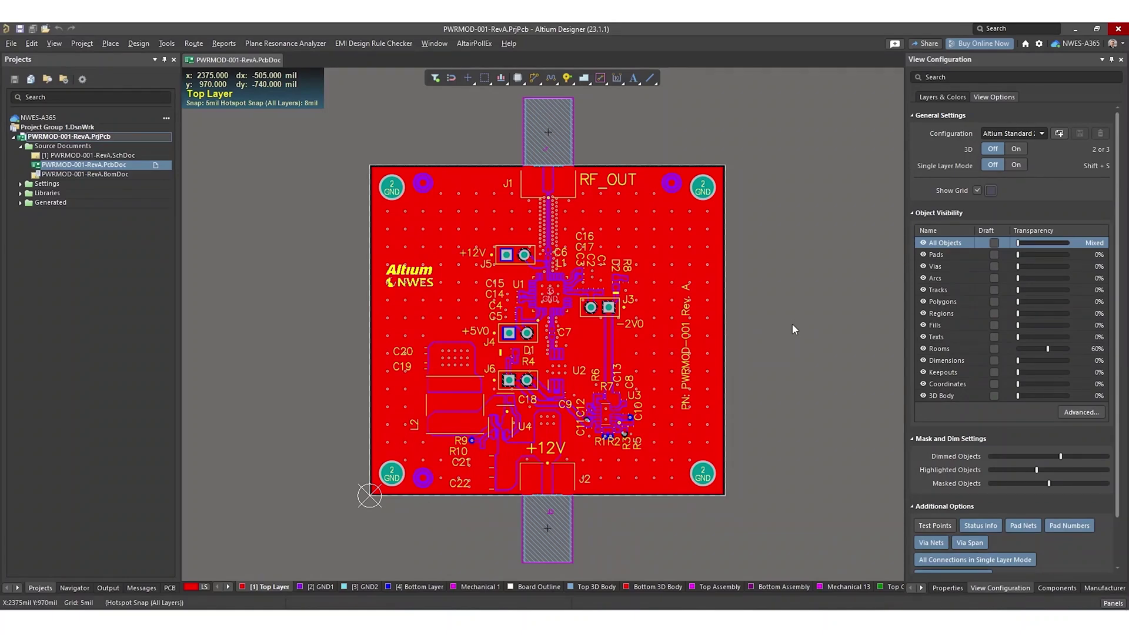
- Show the finished PWRMOD-001 module board in 3D view
key(3)
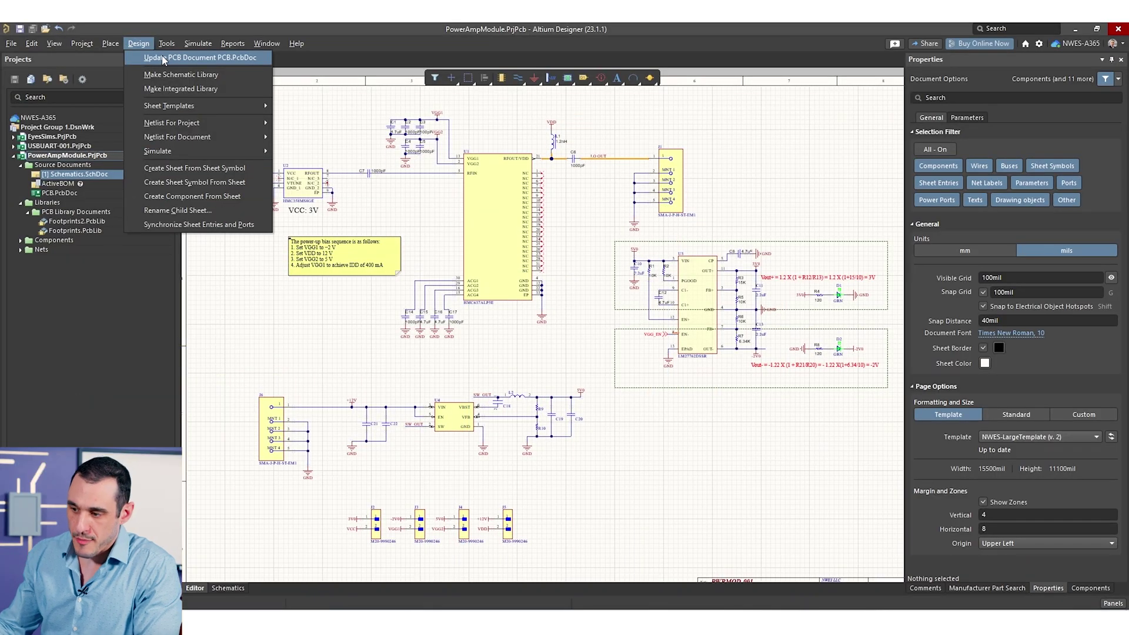
- Update PCB.PcbDoc from the schematic with Add Rooms excluded, validating and executing the changes
click(164, 57)
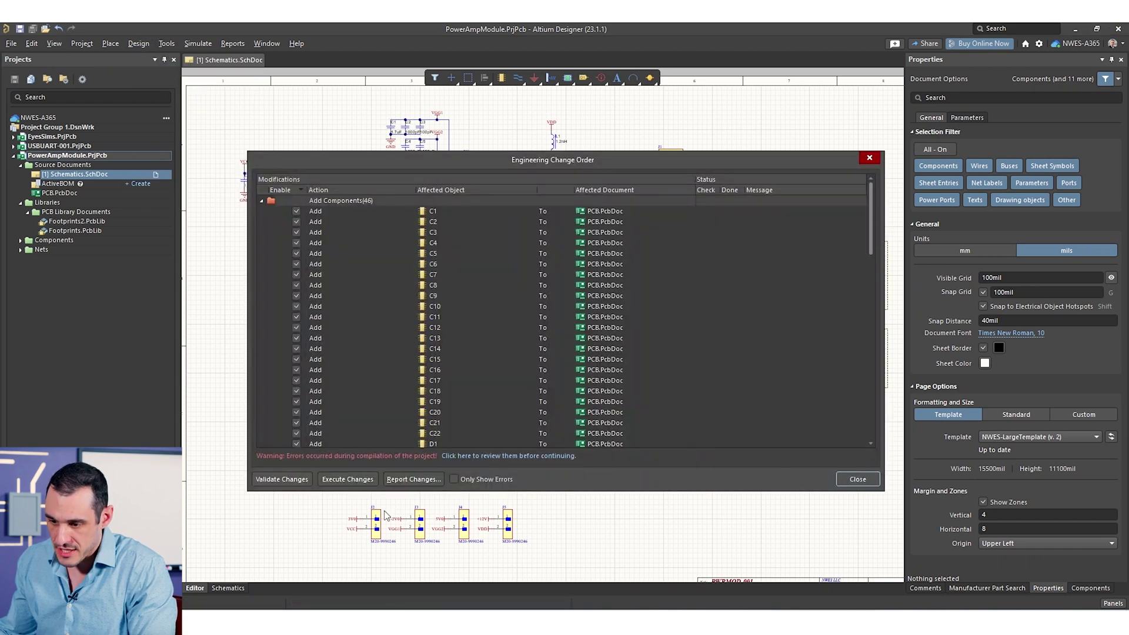
scroll(420, 391, down, 15)
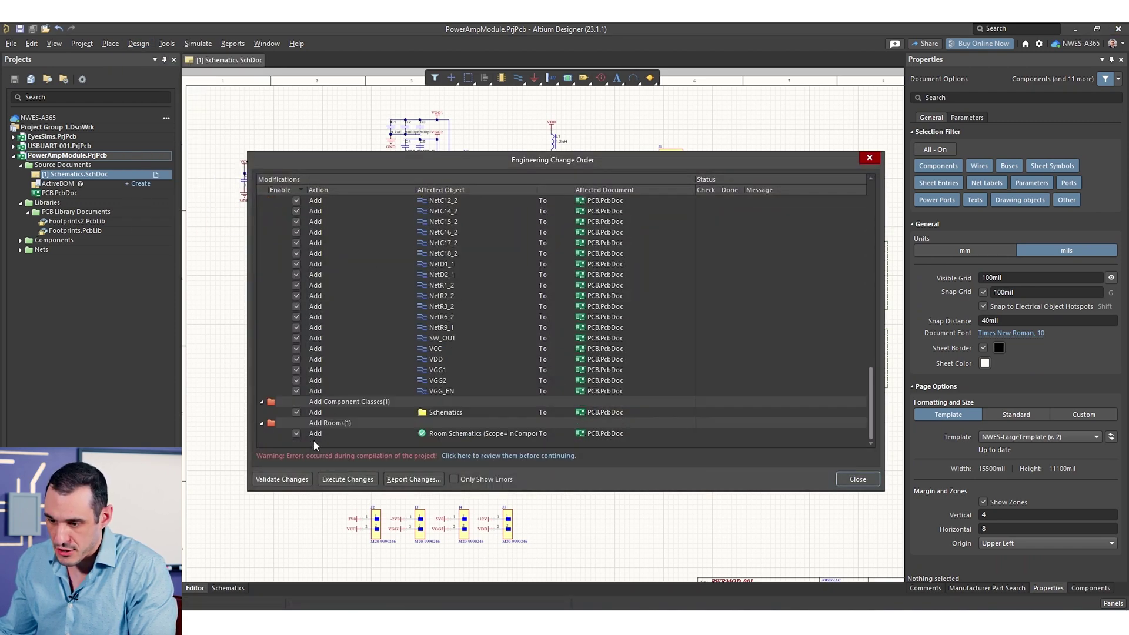
click(296, 433)
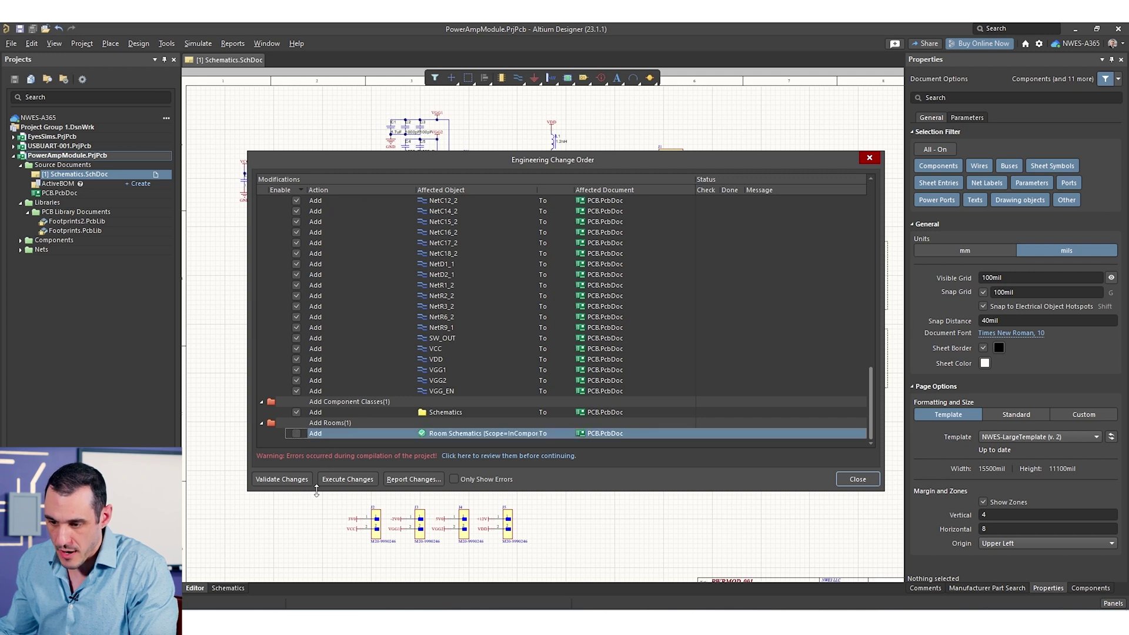
click(307, 479)
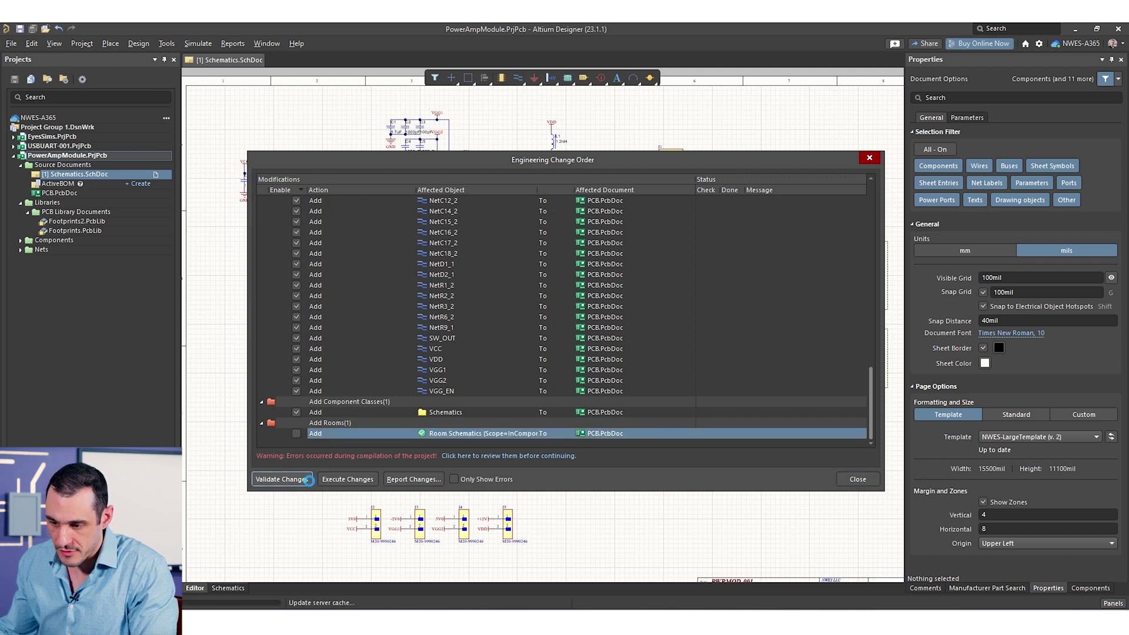
click(351, 480)
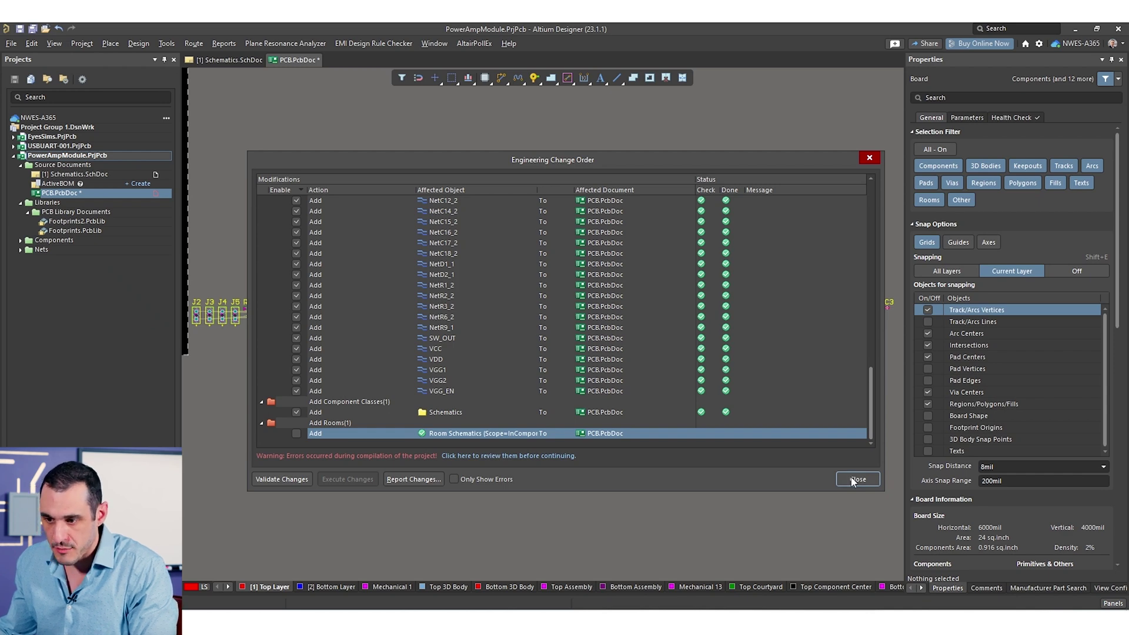
click(858, 480)
- Drag connectors J6 and J1 out of the imported component row, then go back to Schematics.SchDoc
ctrl+scroll(647, 418, down, 2)
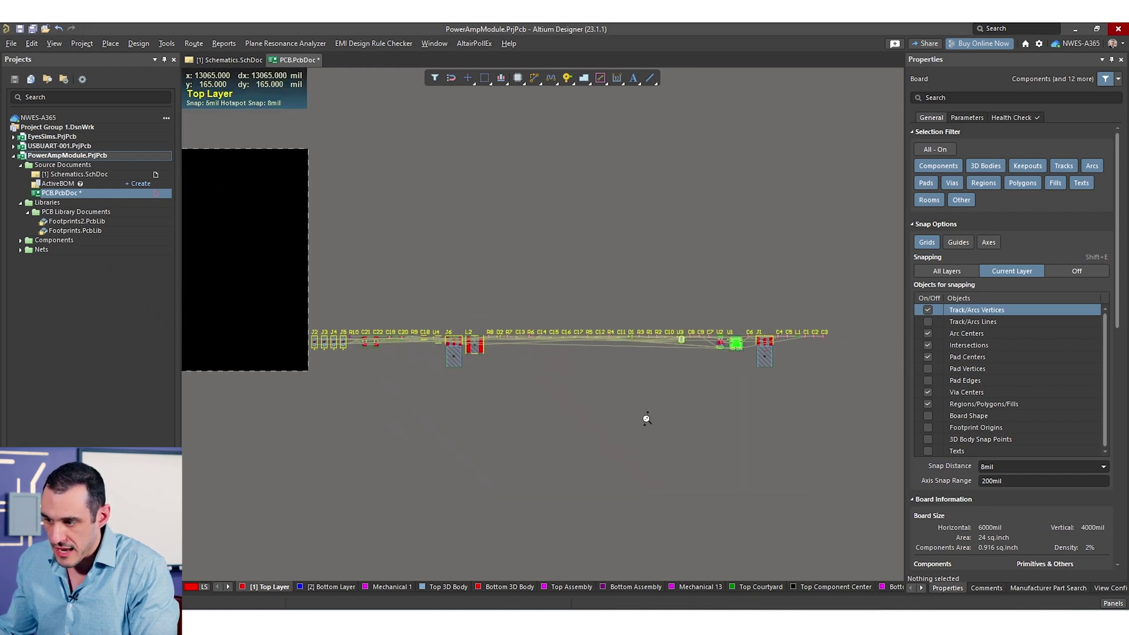
right_drag(427, 417, 607, 462)
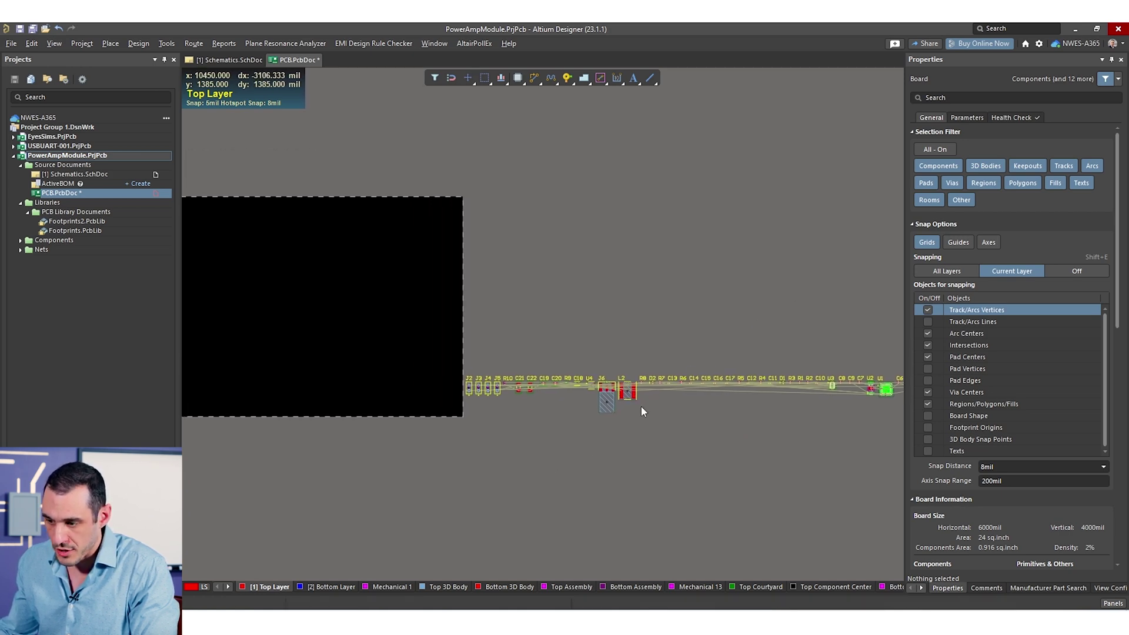
drag(609, 398, 578, 333)
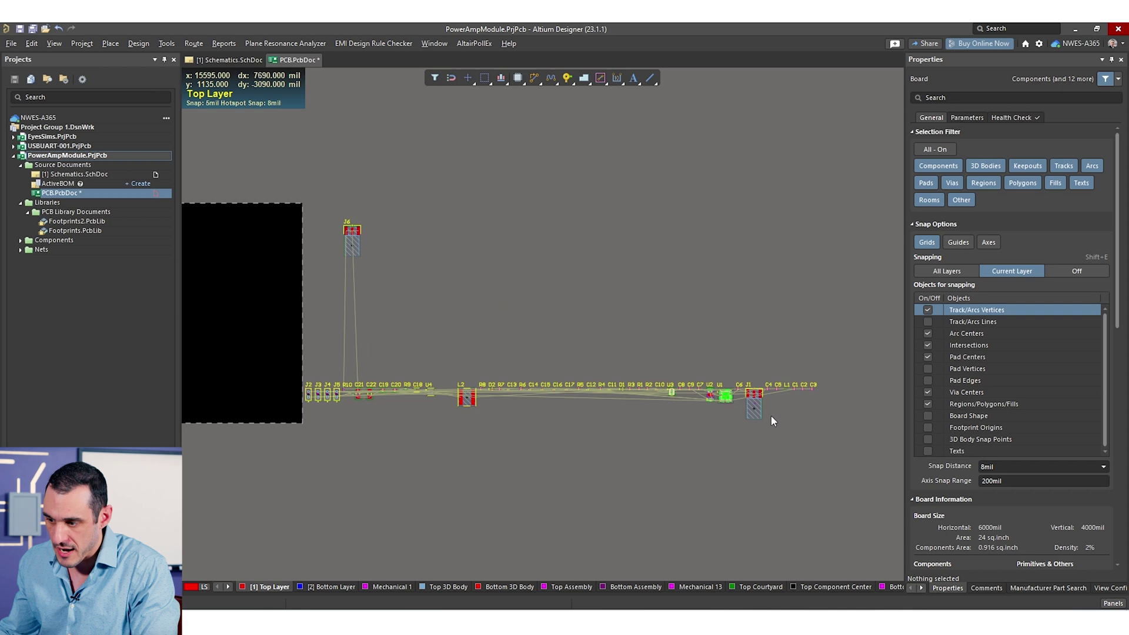
drag(752, 406, 350, 297)
right_drag(359, 354, 747, 359)
right_drag(808, 305, 766, 314)
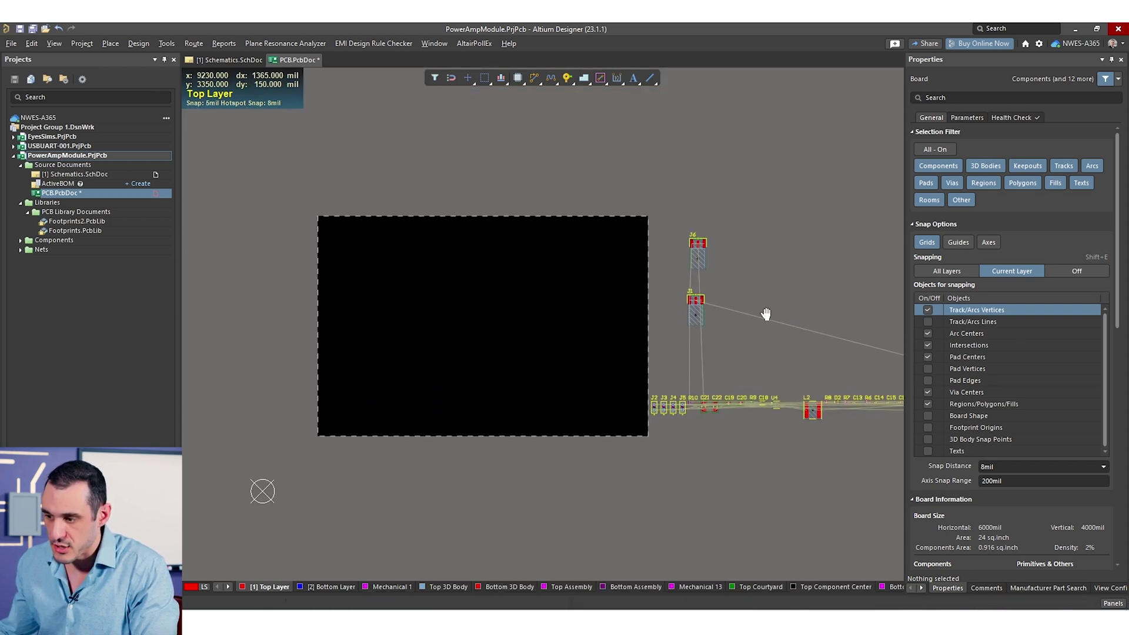
click(227, 60)
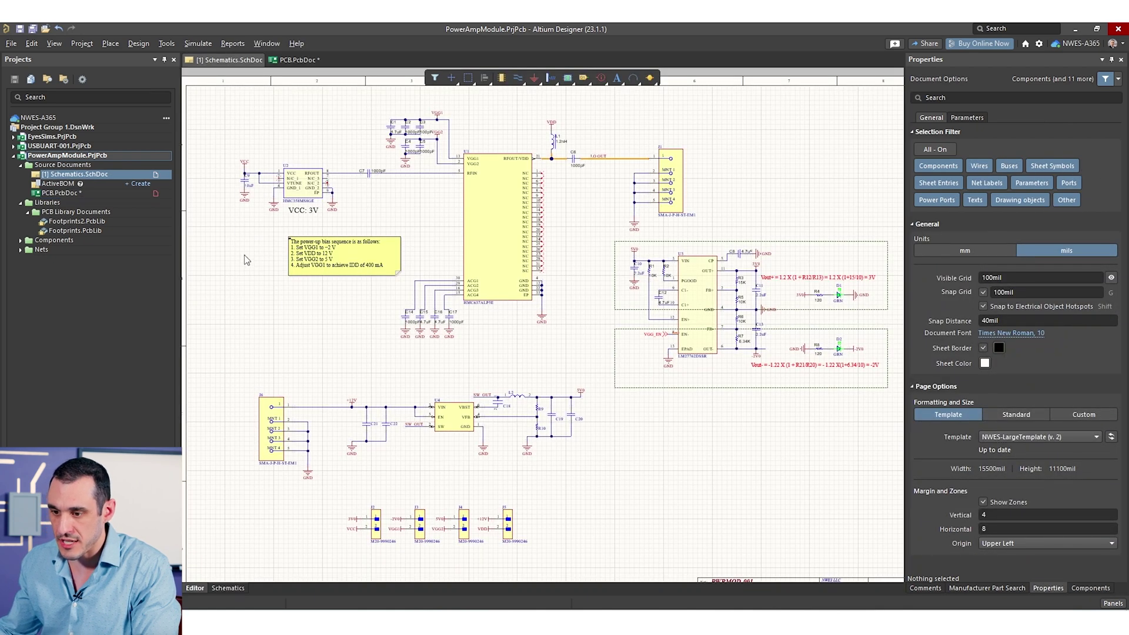
right_drag(246, 261, 287, 370)
ctrl+scroll(347, 303, up, 5)
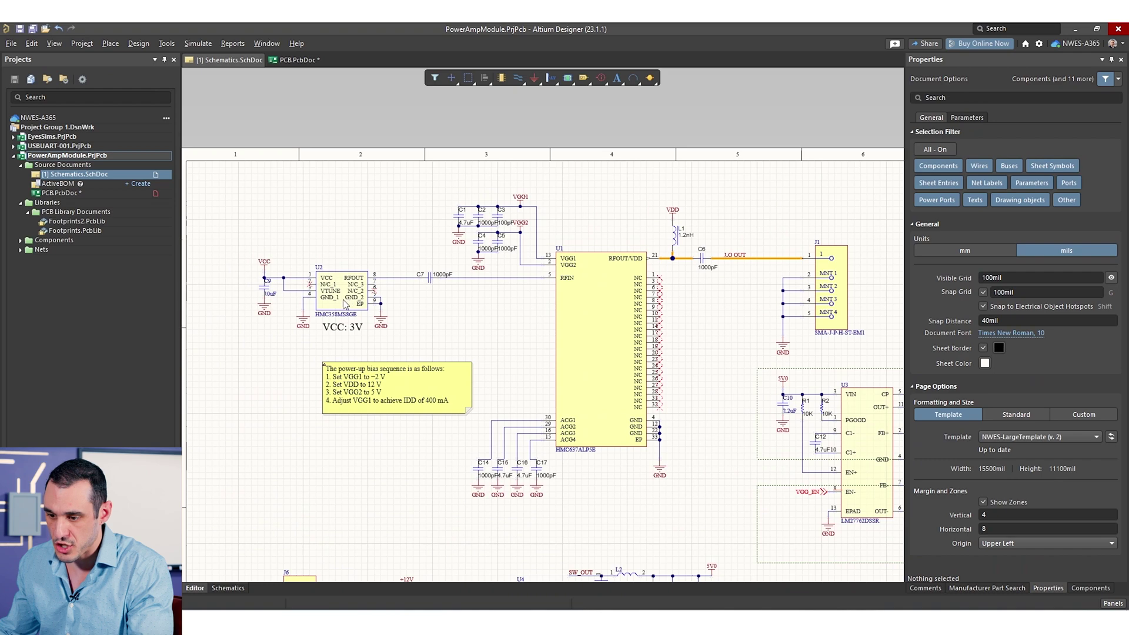
right_drag(340, 306, 420, 331)
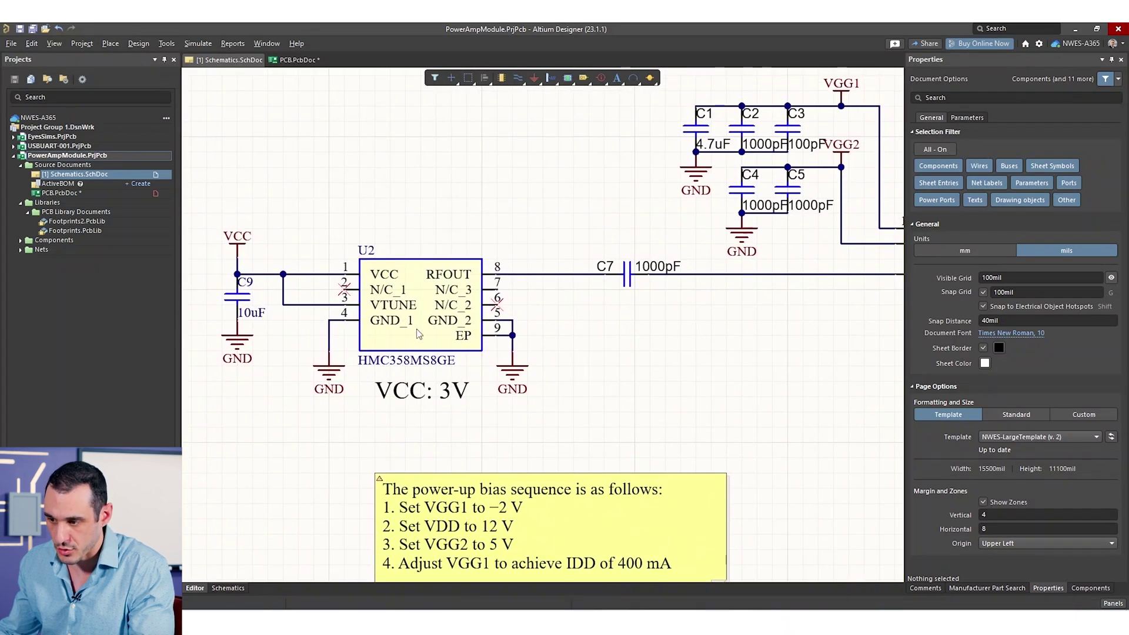
ctrl+scroll(419, 334, down, 3)
right_drag(647, 382, 419, 294)
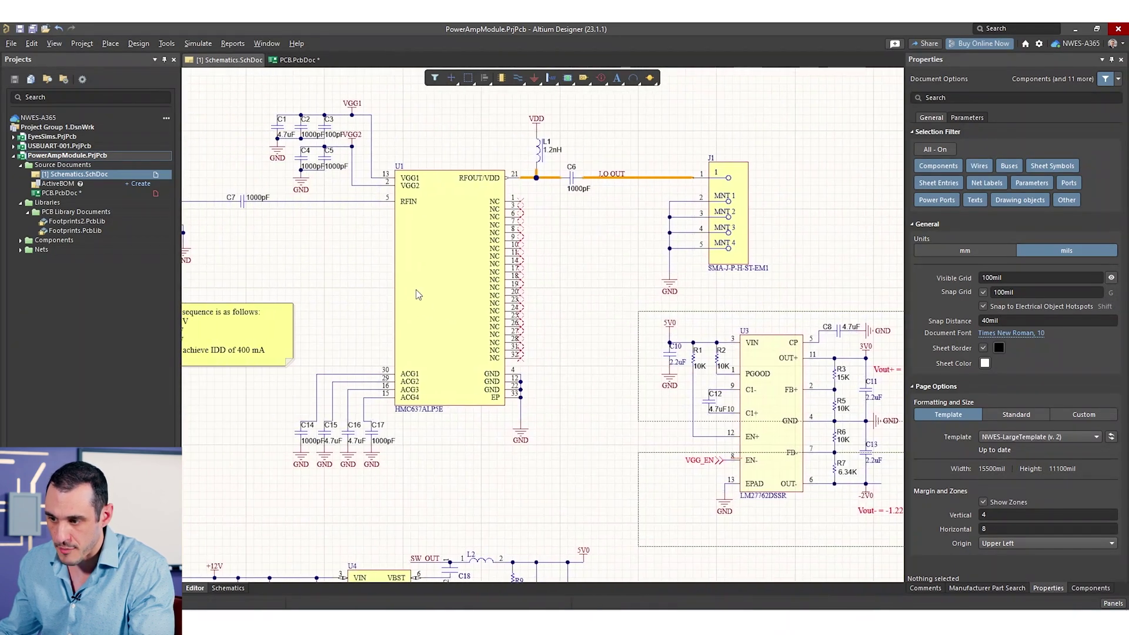
right_drag(499, 315, 375, 357)
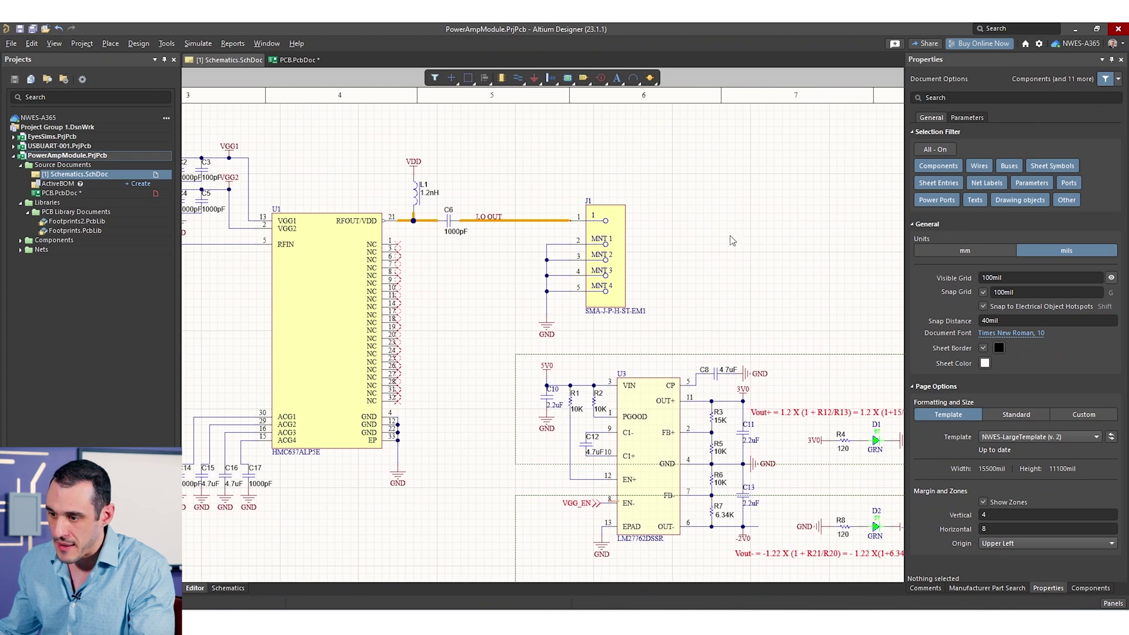
ctrl+scroll(627, 262, up, 3)
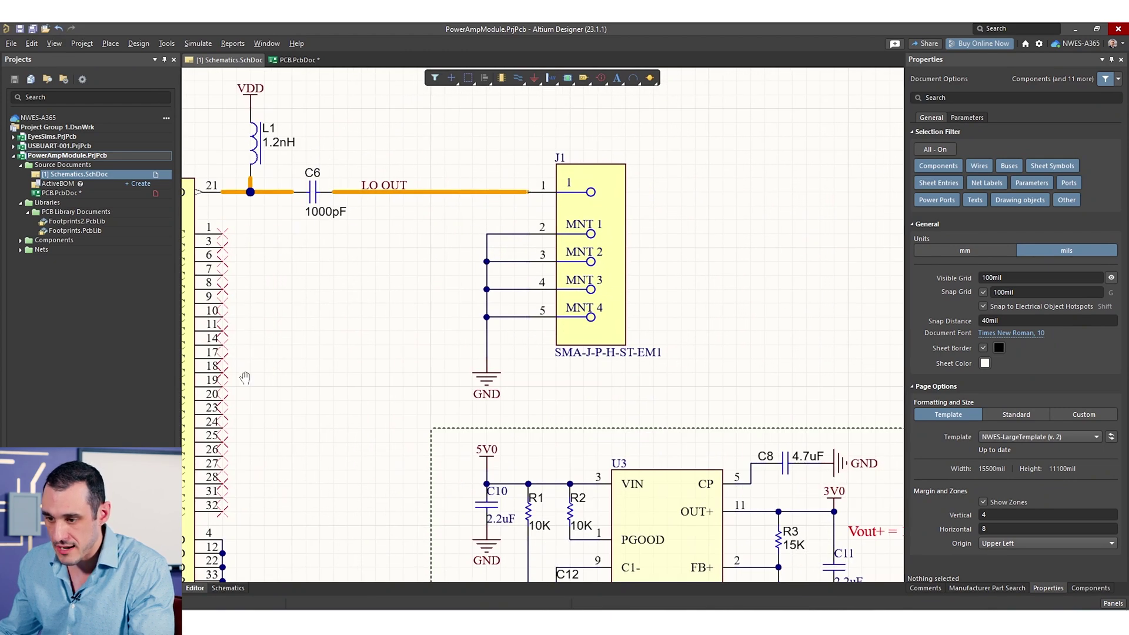
right_drag(245, 377, 511, 339)
ctrl+scroll(518, 359, down, 1)
right_drag(524, 382, 663, 329)
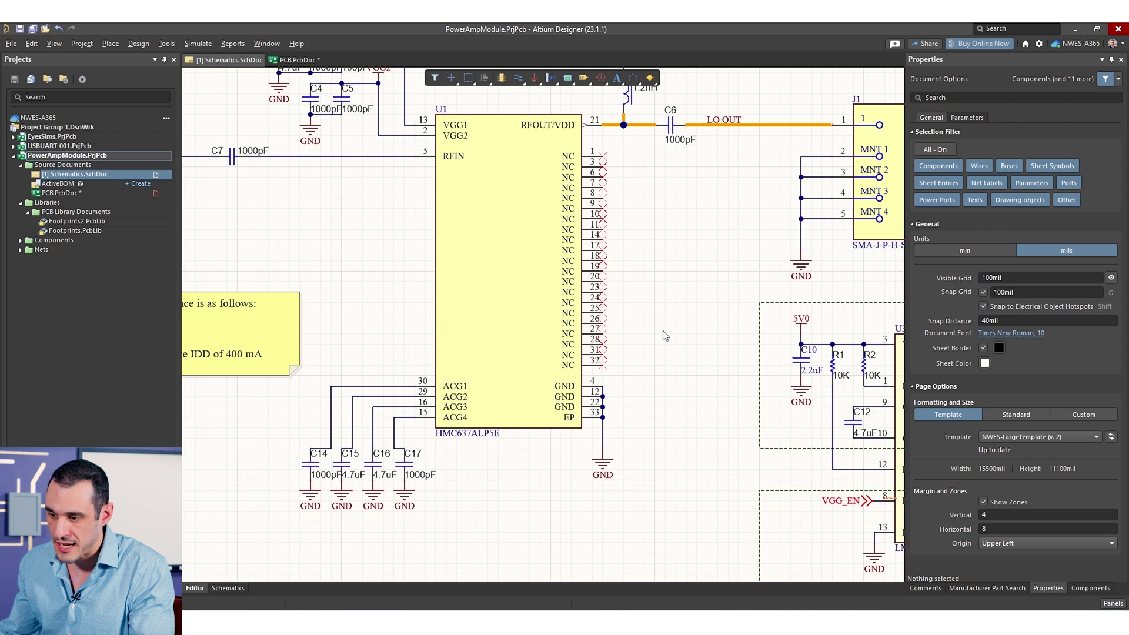
right_drag(664, 331, 575, 349)
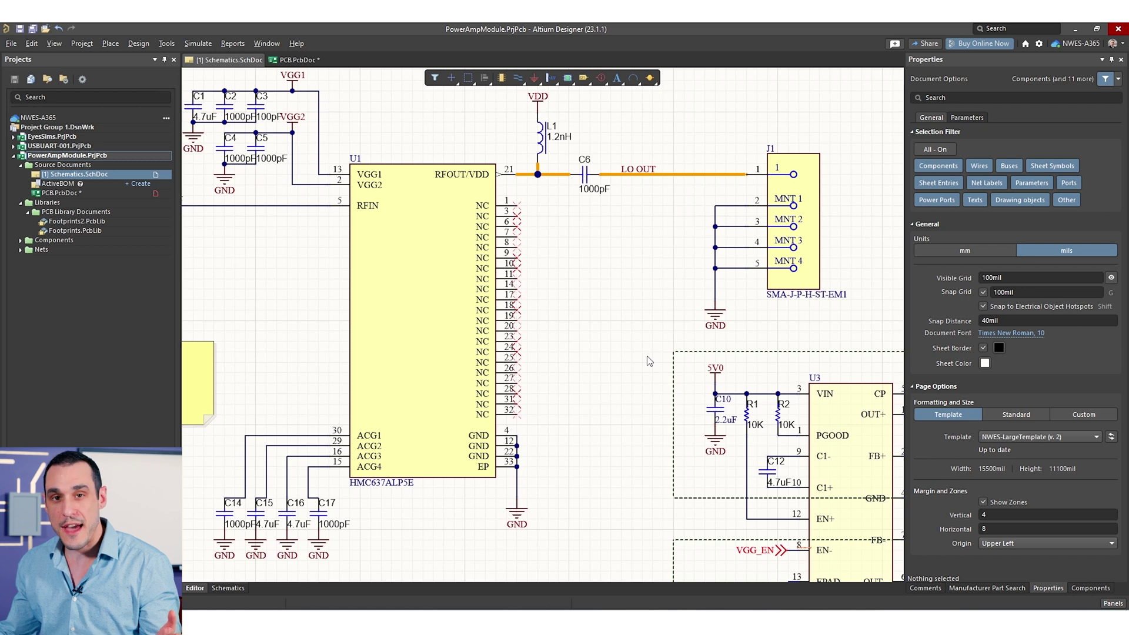
click(297, 61)
- Move SMA connector J1 onto the board, rotate it, and drop it at the top edge
drag(525, 315, 309, 422)
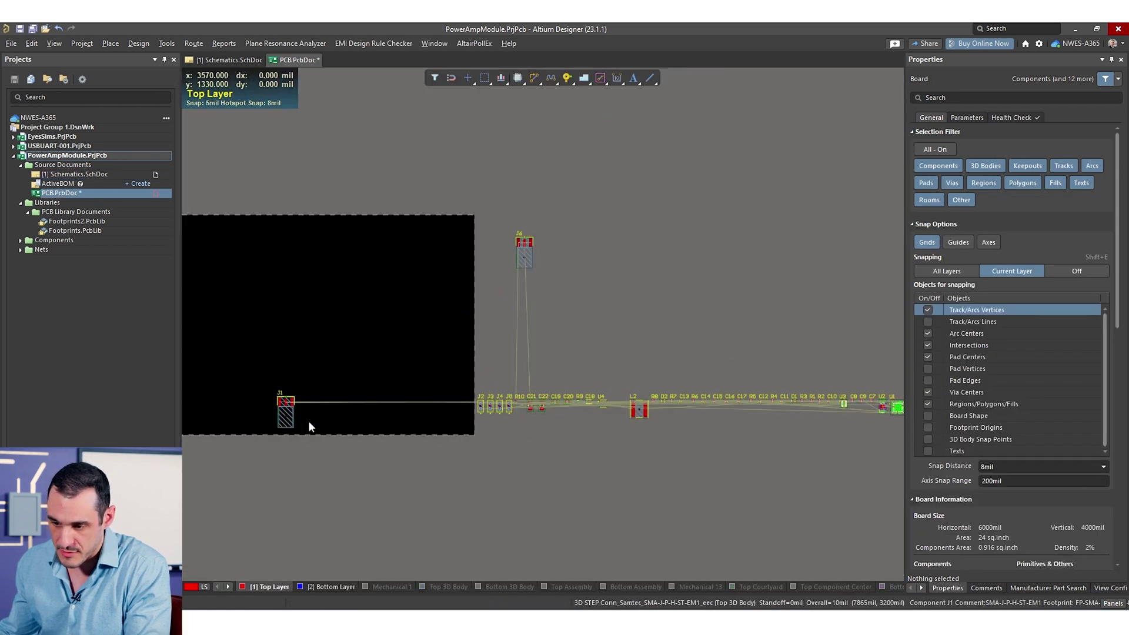
ctrl+scroll(308, 421, up, 5)
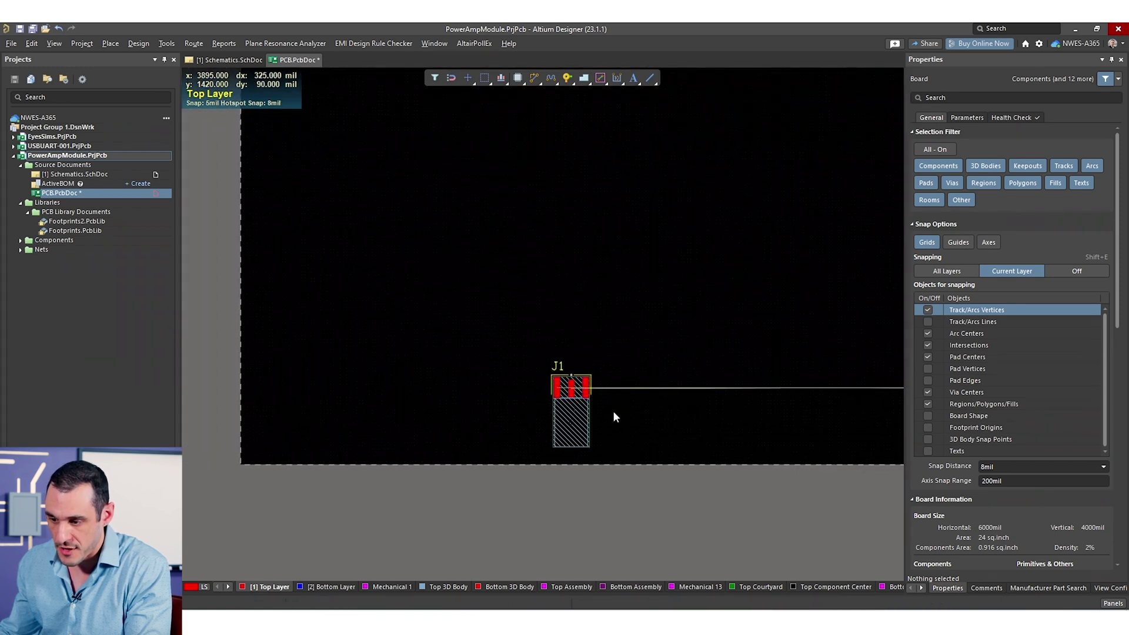
drag(580, 444, 520, 288)
right_drag(521, 288, 496, 500)
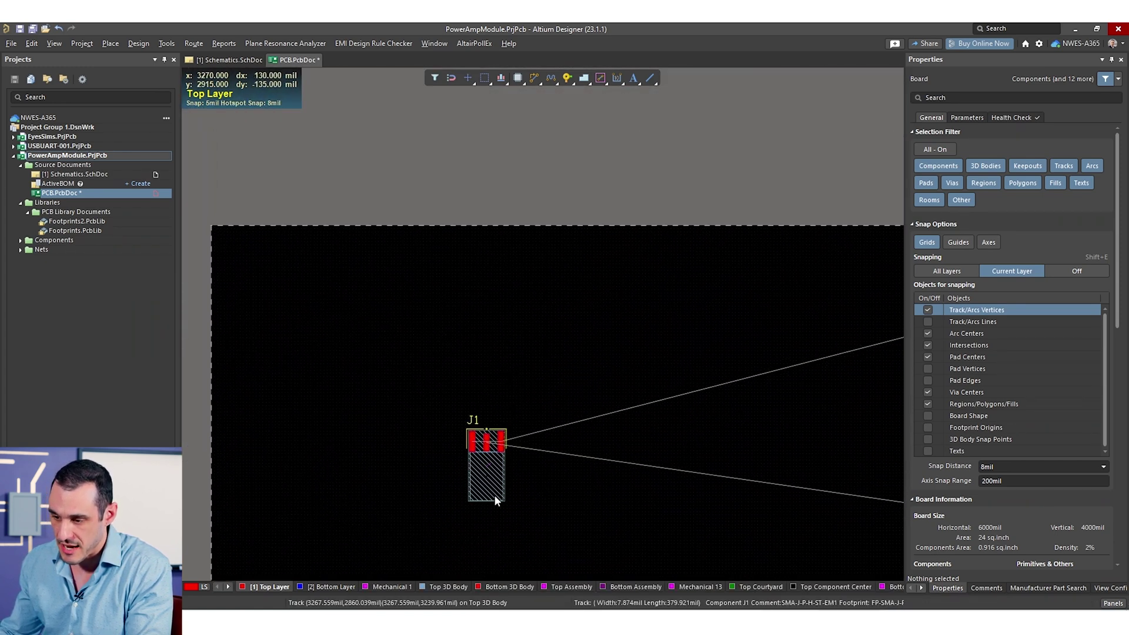
drag(496, 500, 314, 204)
key(space)
key(space)
ctrl+scroll(314, 203, up, 6)
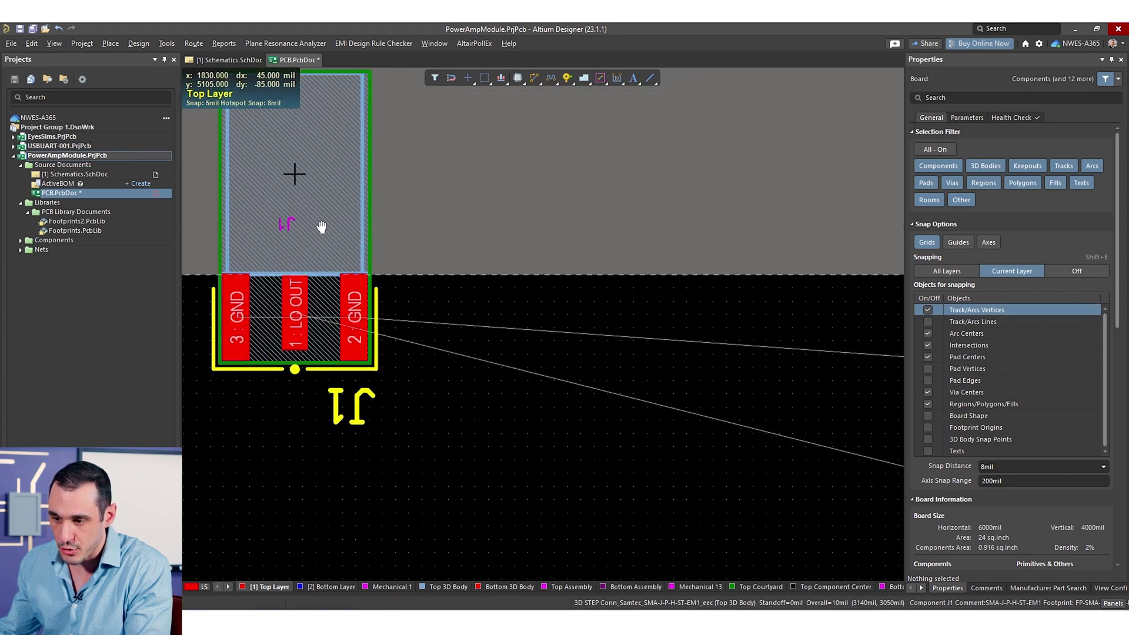
right_drag(321, 227, 475, 381)
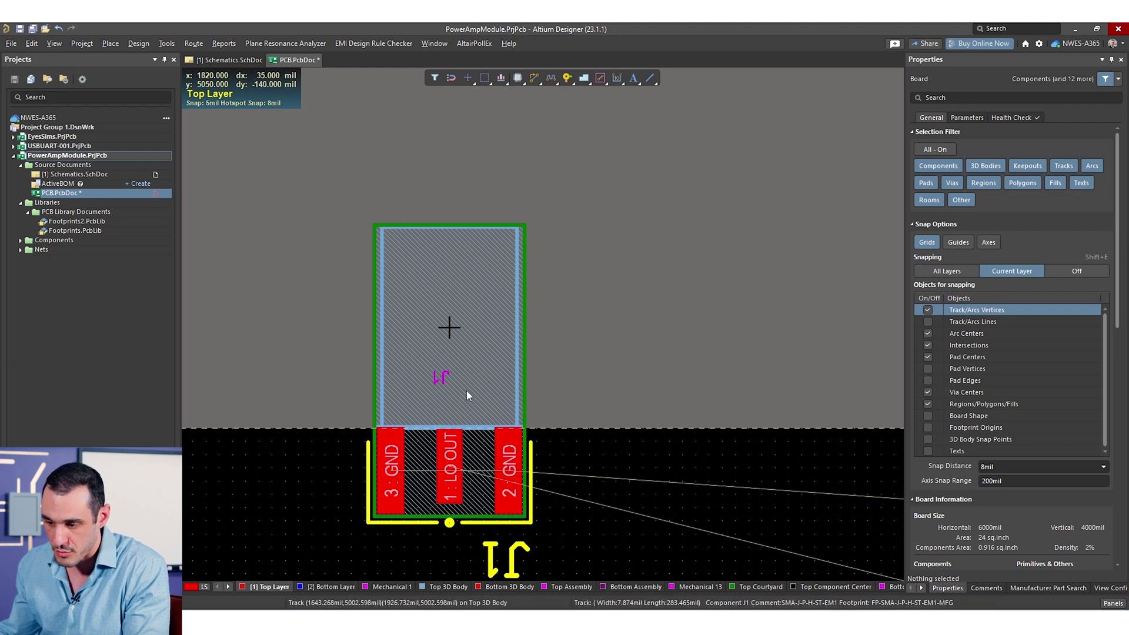
ctrl+scroll(466, 353, up, 4)
ctrl+scroll(482, 185, down, 4)
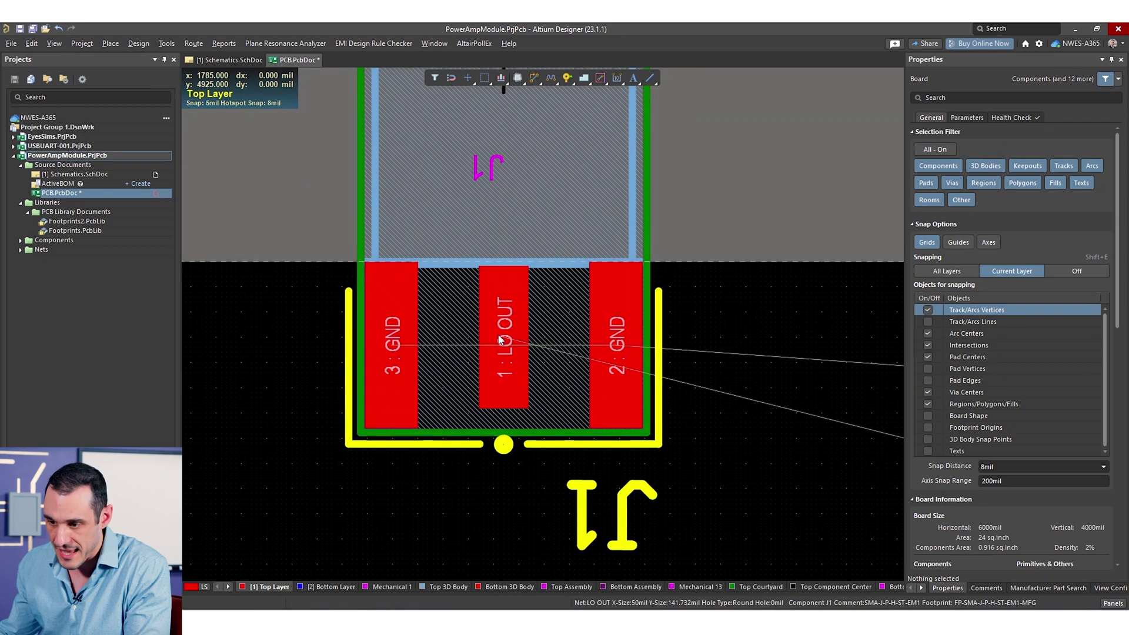
ctrl+scroll(391, 274, up, 2)
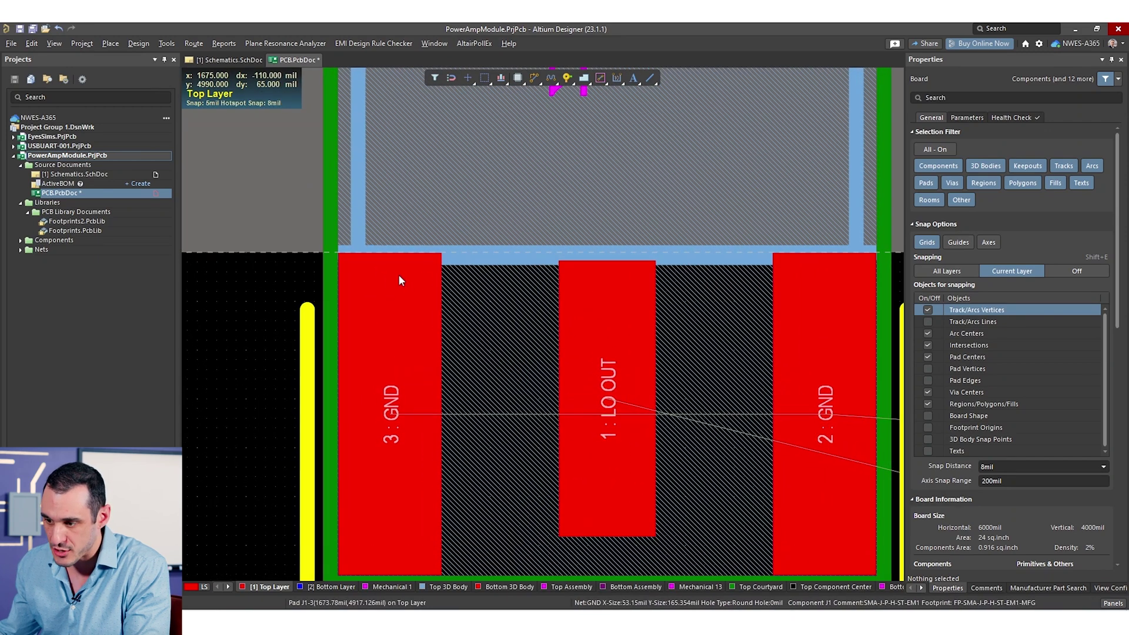
ctrl+scroll(679, 316, down, 2)
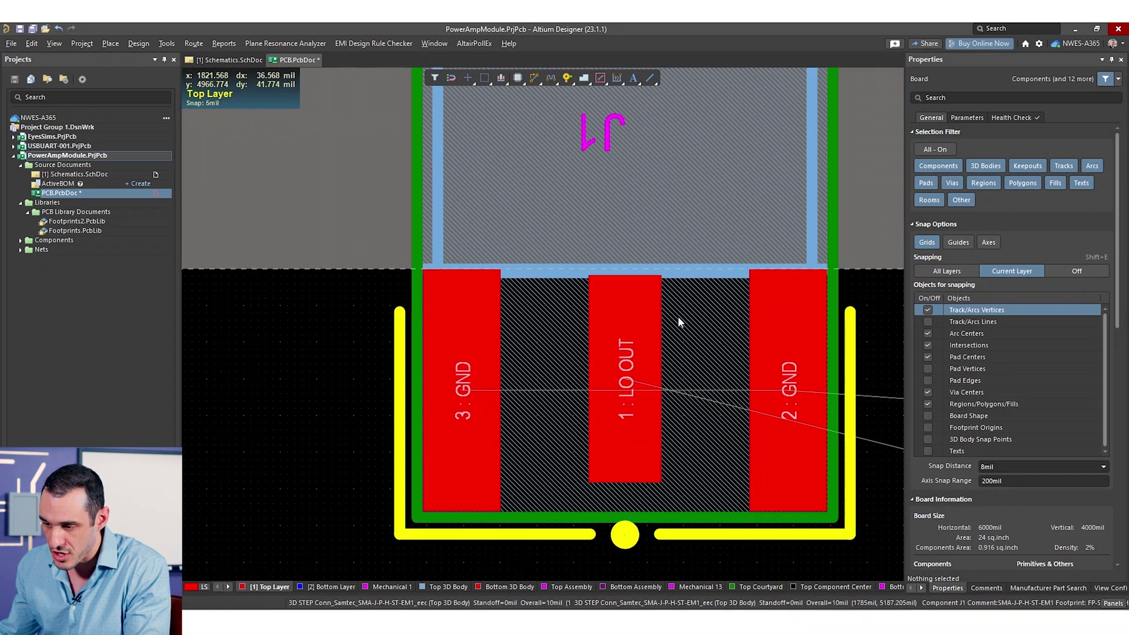
- Orbit the 3D view around the Samtec SMA connector J1 to check its top-edge overhang
key(3)
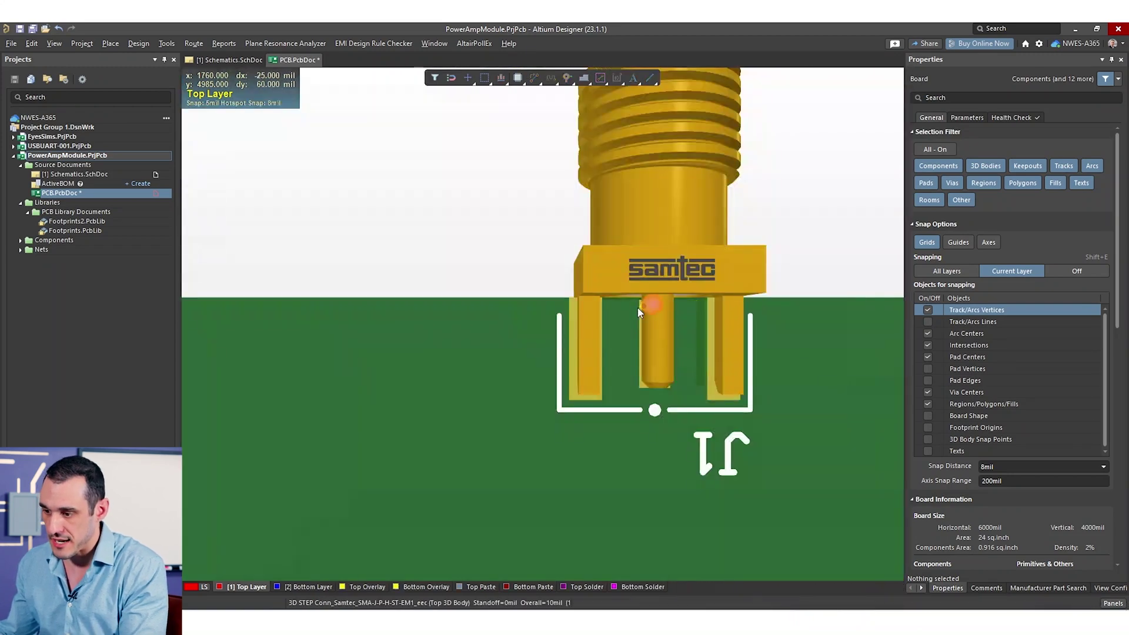
shift+right_drag(639, 312, 506, 366)
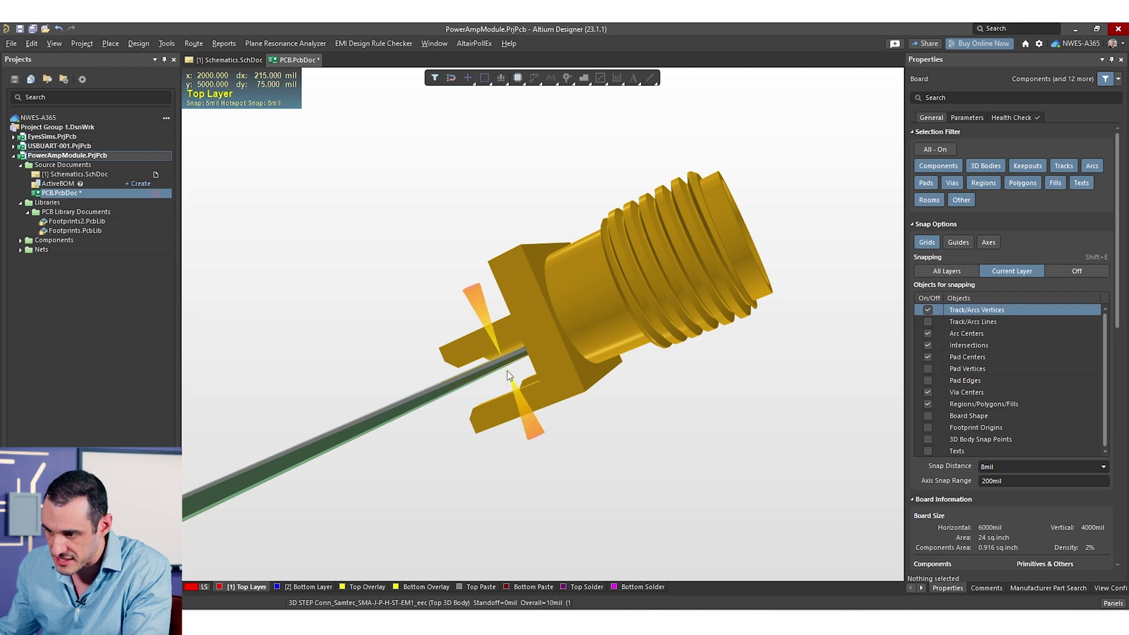
ctrl+scroll(505, 369, up, 5)
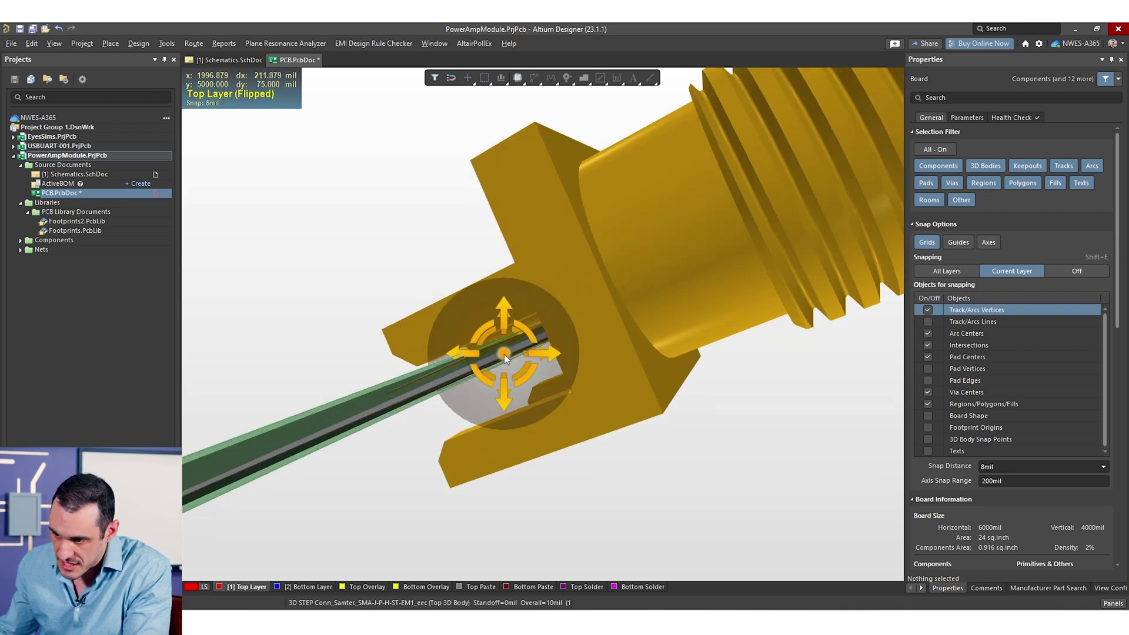
shift+right_drag(503, 354, 512, 235)
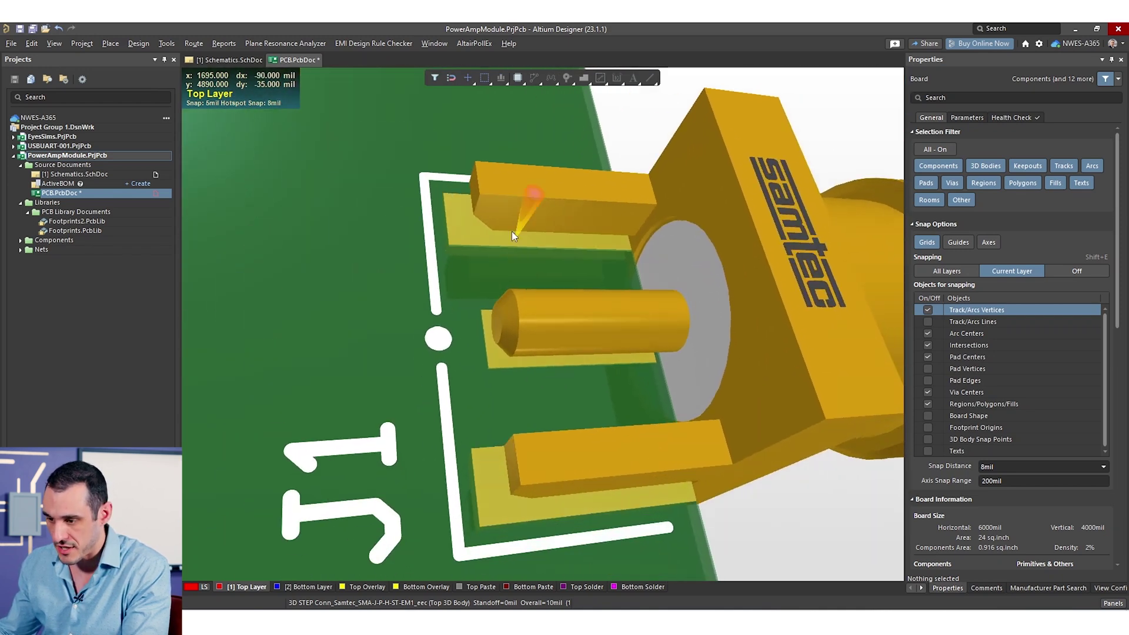
shift+right_drag(661, 535, 689, 515)
- Back in 2D, place connector J6 on the board's bottom edge lined up under J1
key(2)
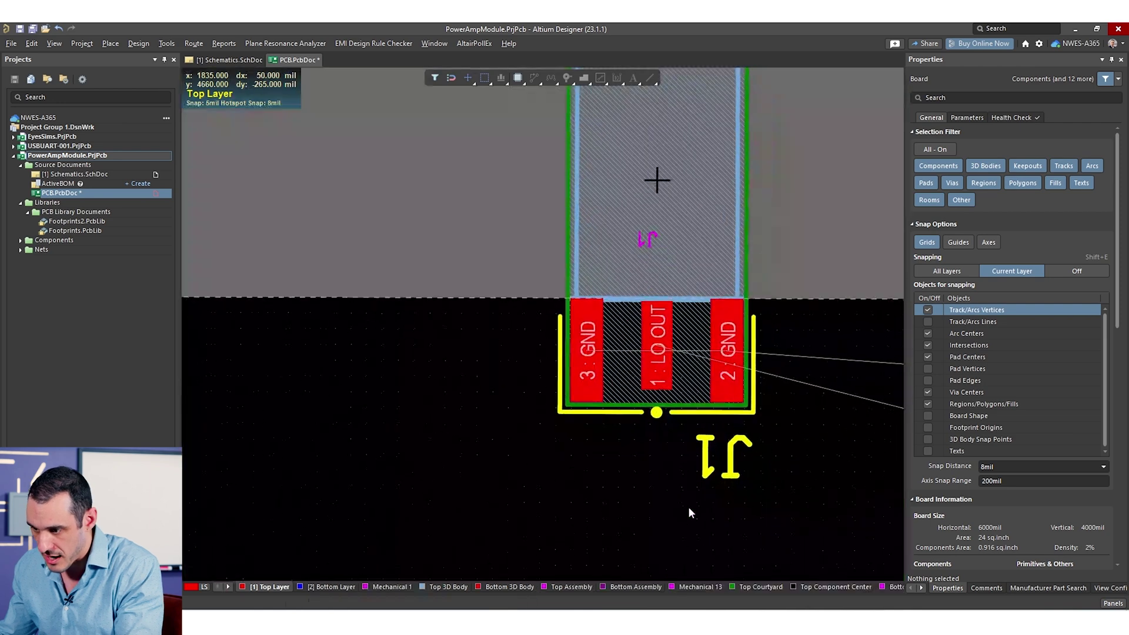
ctrl+scroll(551, 351, down, 4)
ctrl+scroll(680, 555, down, 2)
right_drag(681, 555, 688, 345)
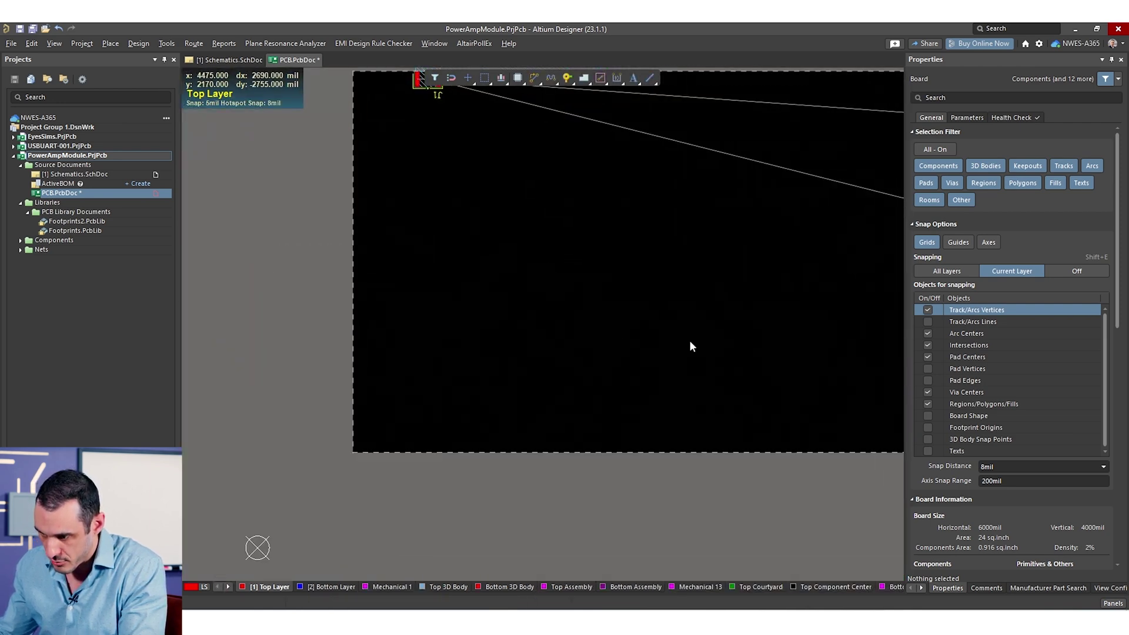
ctrl+scroll(583, 390, down, 5)
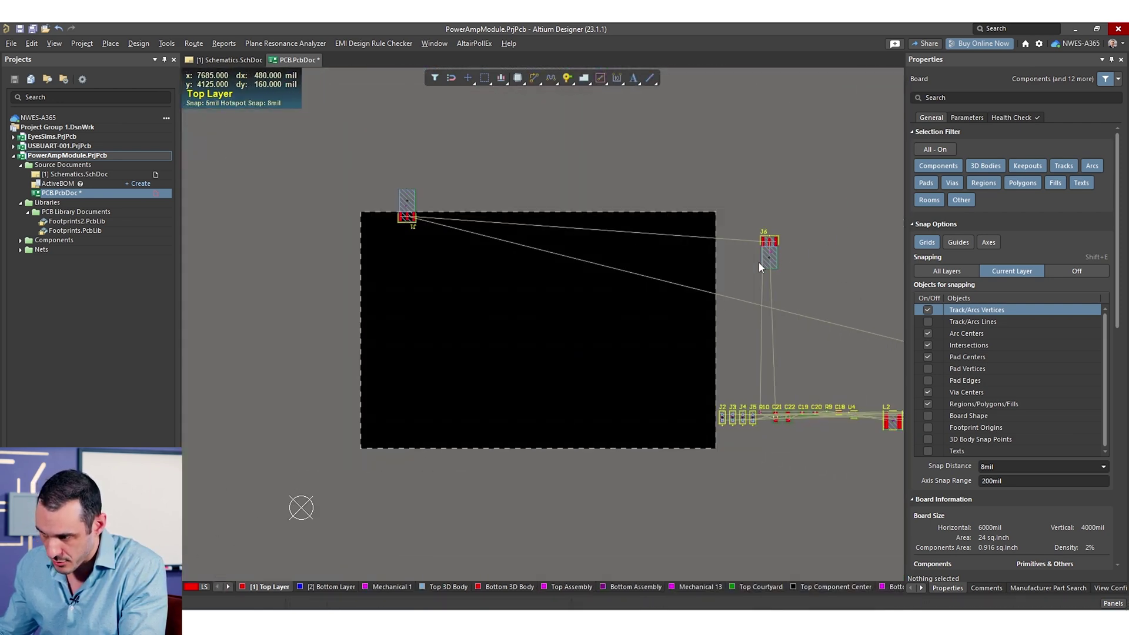
drag(766, 258, 416, 457)
right_drag(460, 413, 499, 393)
right_drag(479, 327, 546, 358)
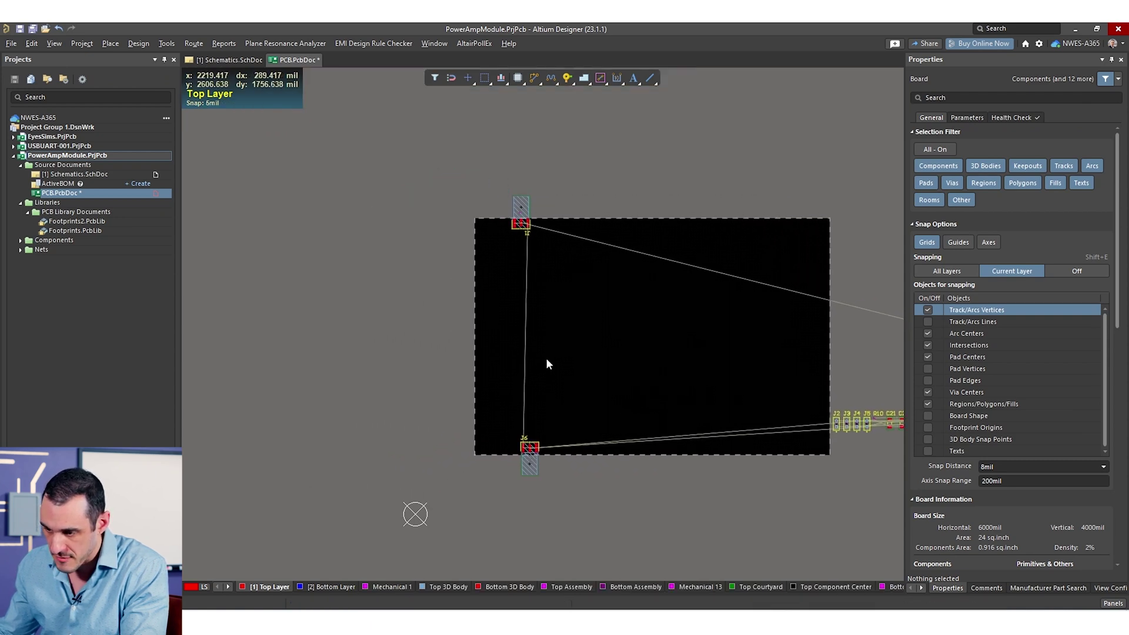
ctrl+scroll(553, 358, up, 1)
drag(524, 499, 508, 500)
right_drag(586, 459, 300, 440)
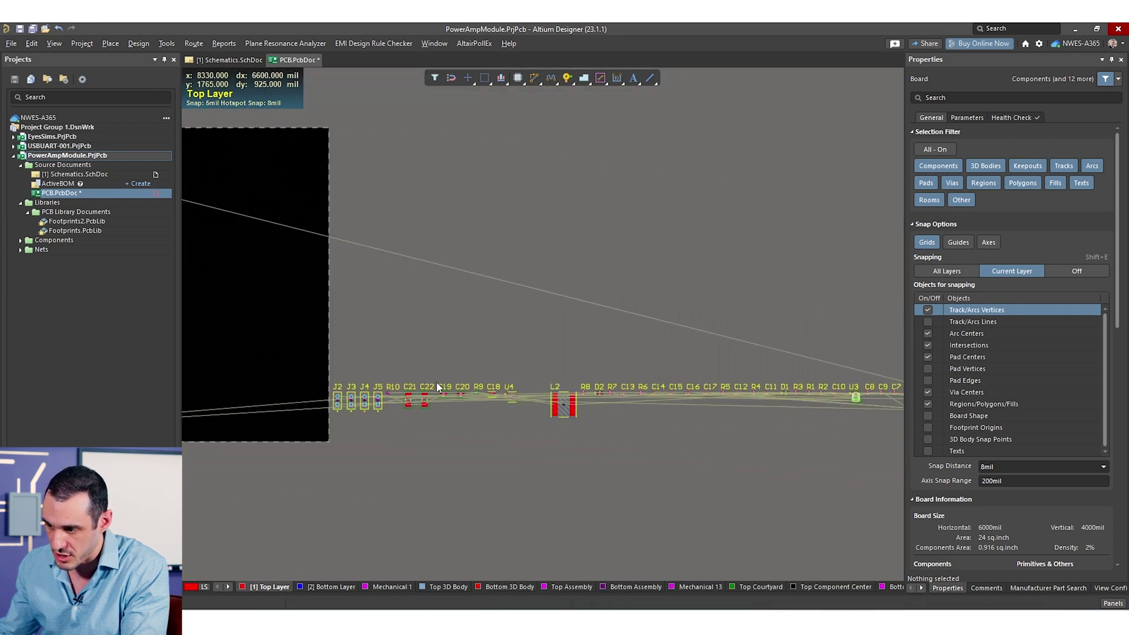
shift+scroll(637, 422, right, 5)
- Move U1 from the component row onto the board's left side, checking its schematic connections
drag(638, 390, 716, 310)
click(229, 60)
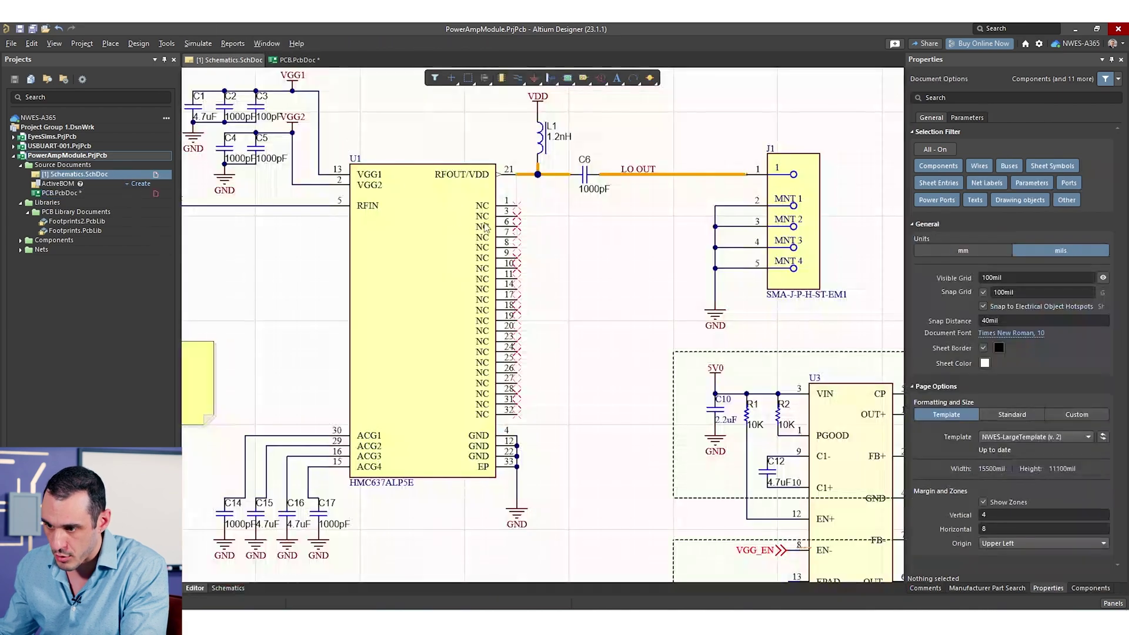
ctrl+scroll(450, 170, up, 2)
click(297, 60)
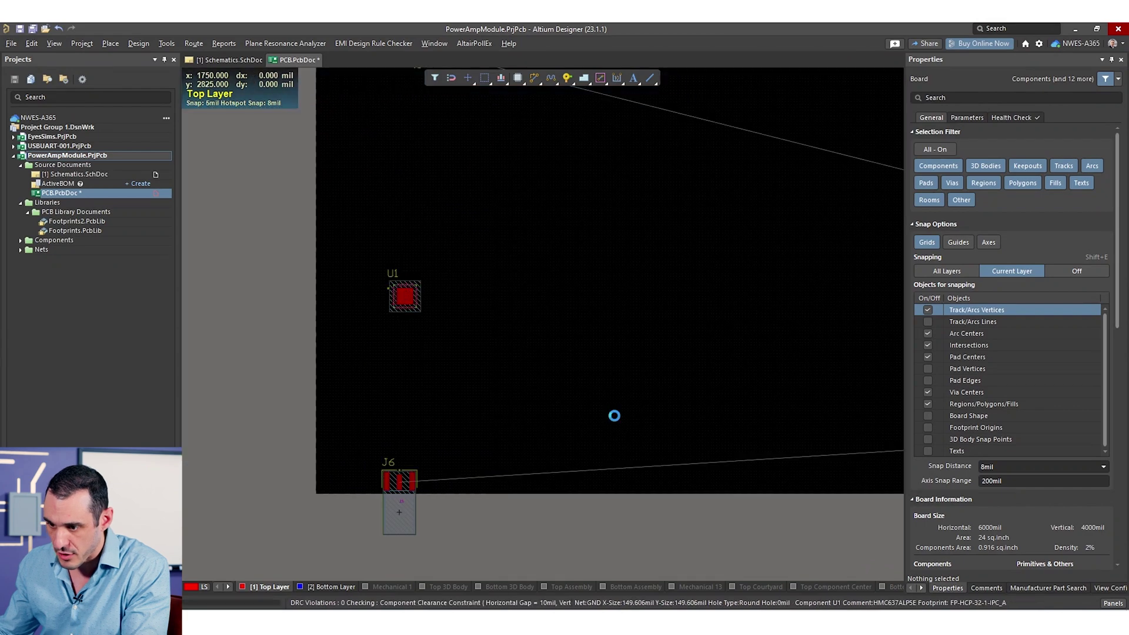
click(232, 367)
right_drag(828, 365, 422, 386)
shift+scroll(673, 383, right, 4)
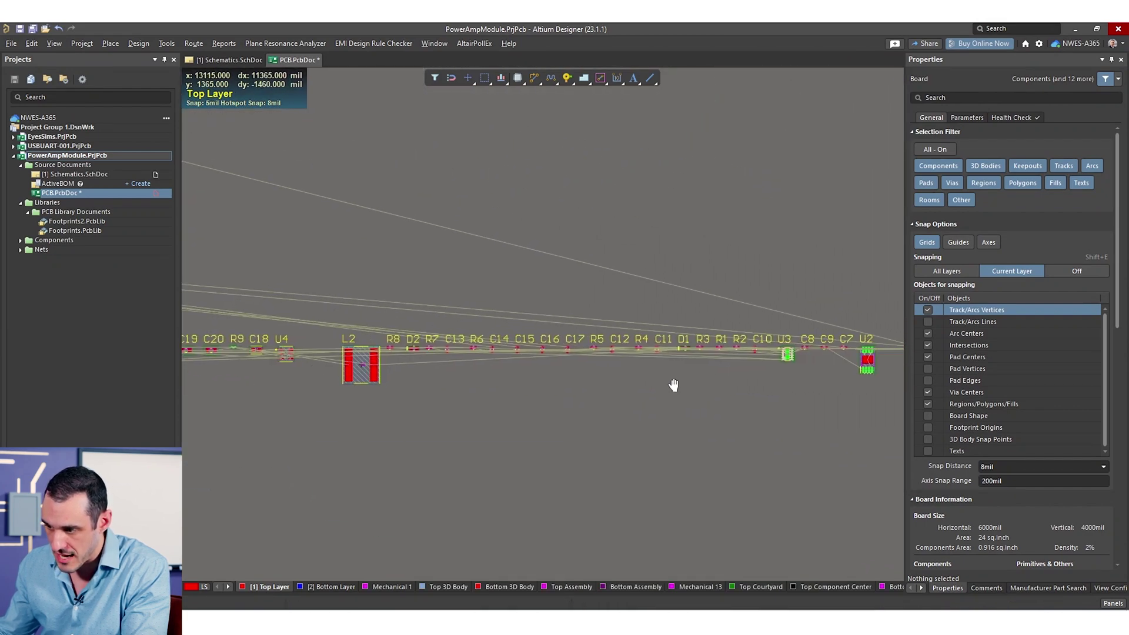
- Place U2 from the component row on the left side, cross-checking its schematic wiring
drag(666, 366, 356, 287)
ctrl+scroll(372, 256, up, 5)
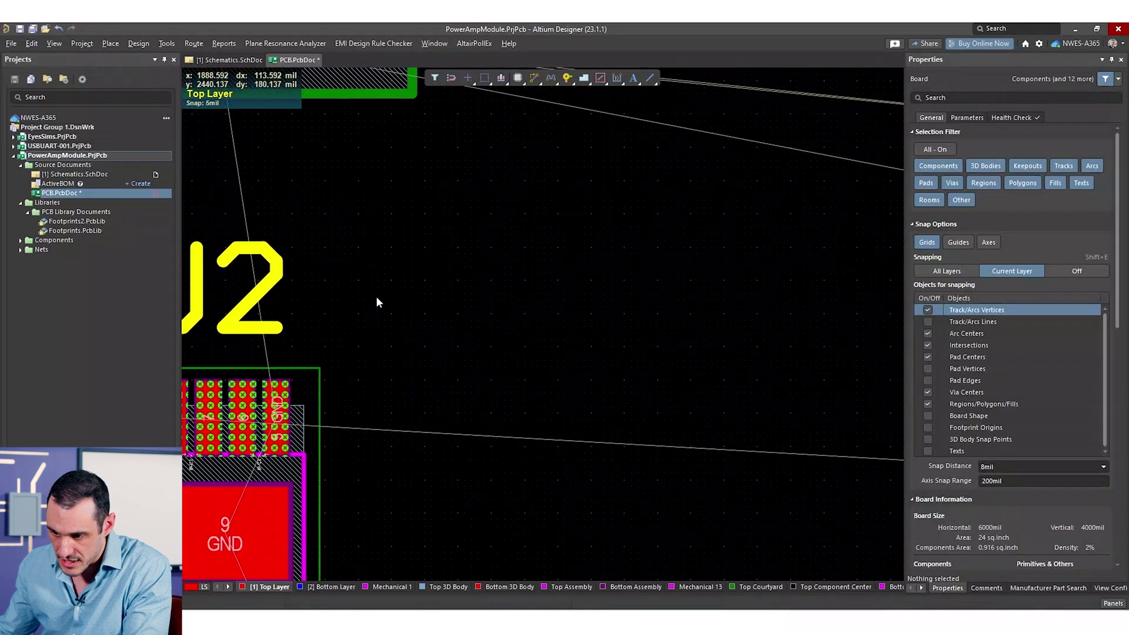
right_drag(376, 305, 496, 292)
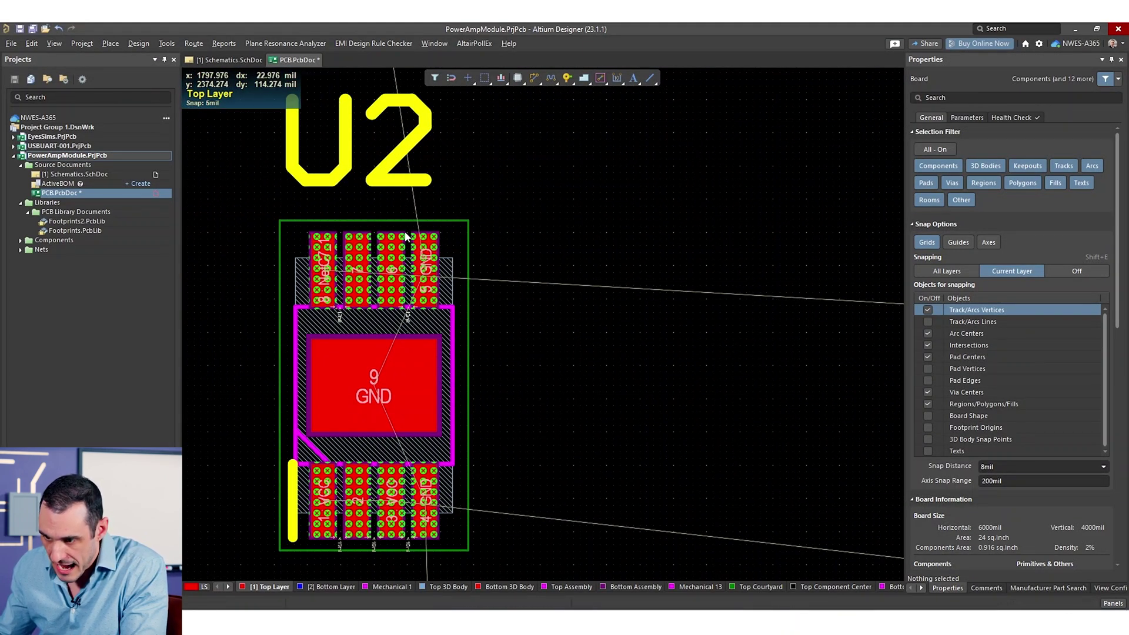
right_drag(399, 247, 445, 450)
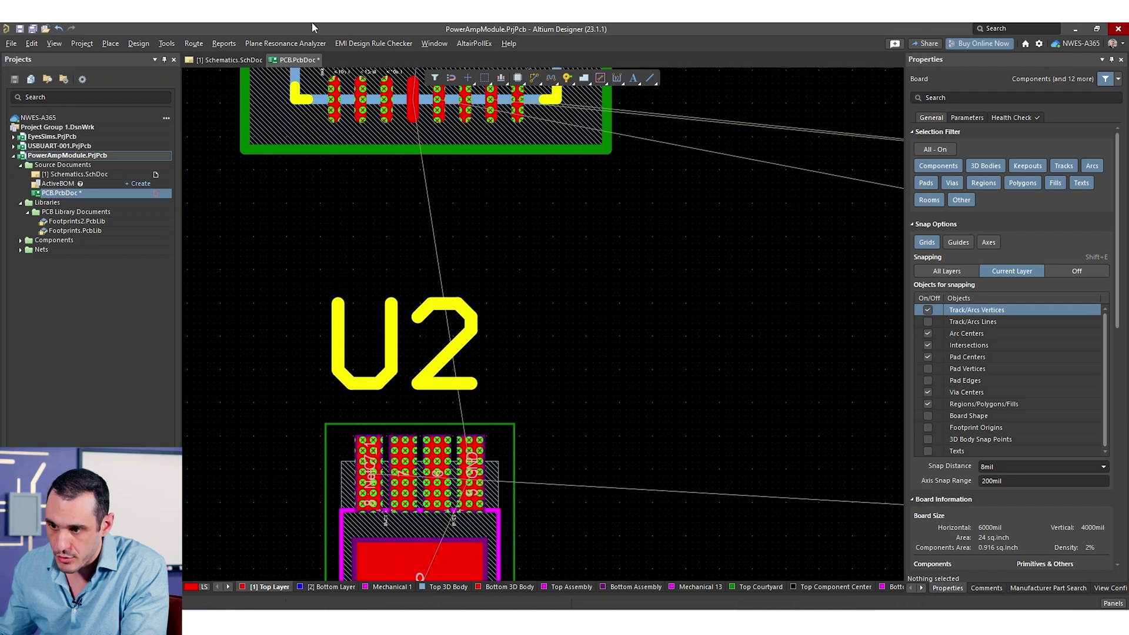
click(250, 60)
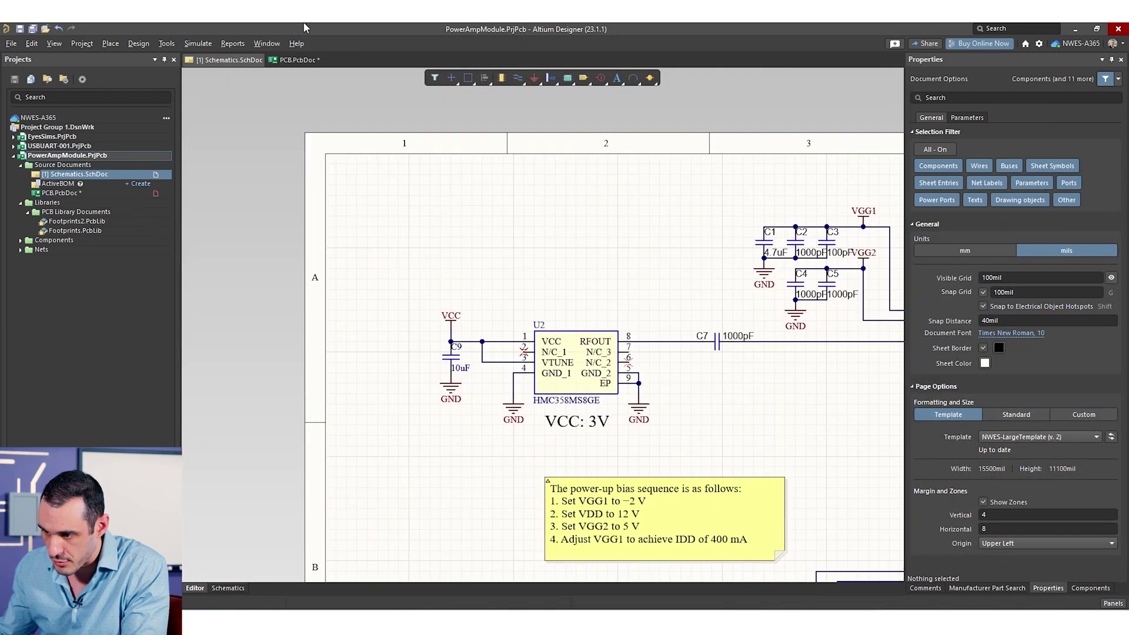
click(286, 61)
- Inspect U1 and U2 pads and reframe the board's left side with J1, U1, U2
right_drag(562, 440, 453, 228)
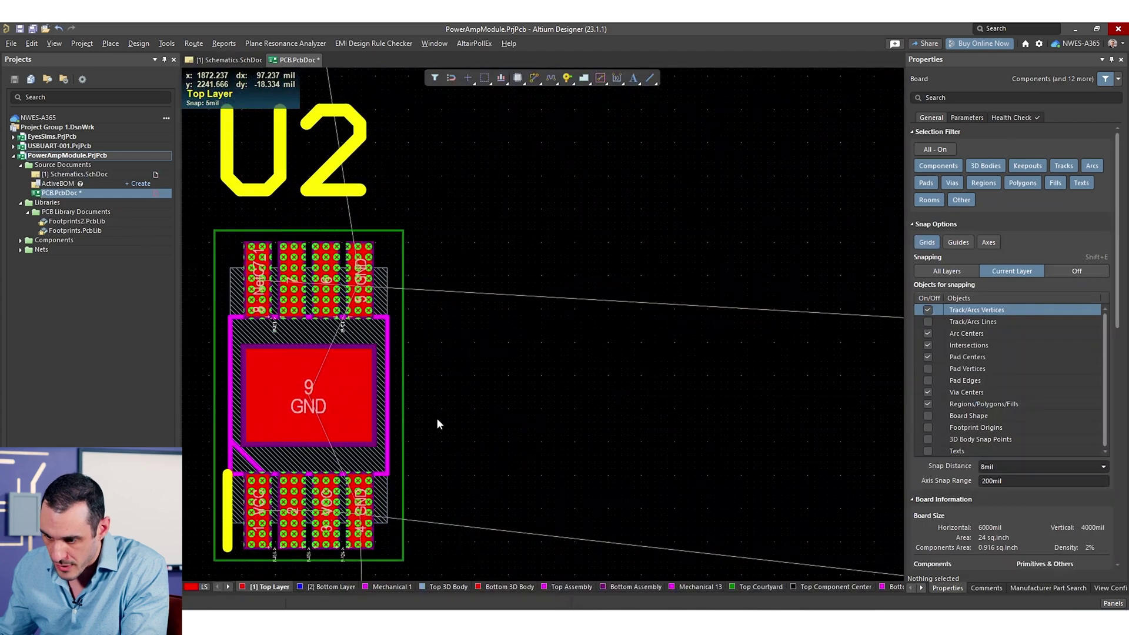
right_drag(364, 288, 485, 568)
right_drag(429, 376, 429, 453)
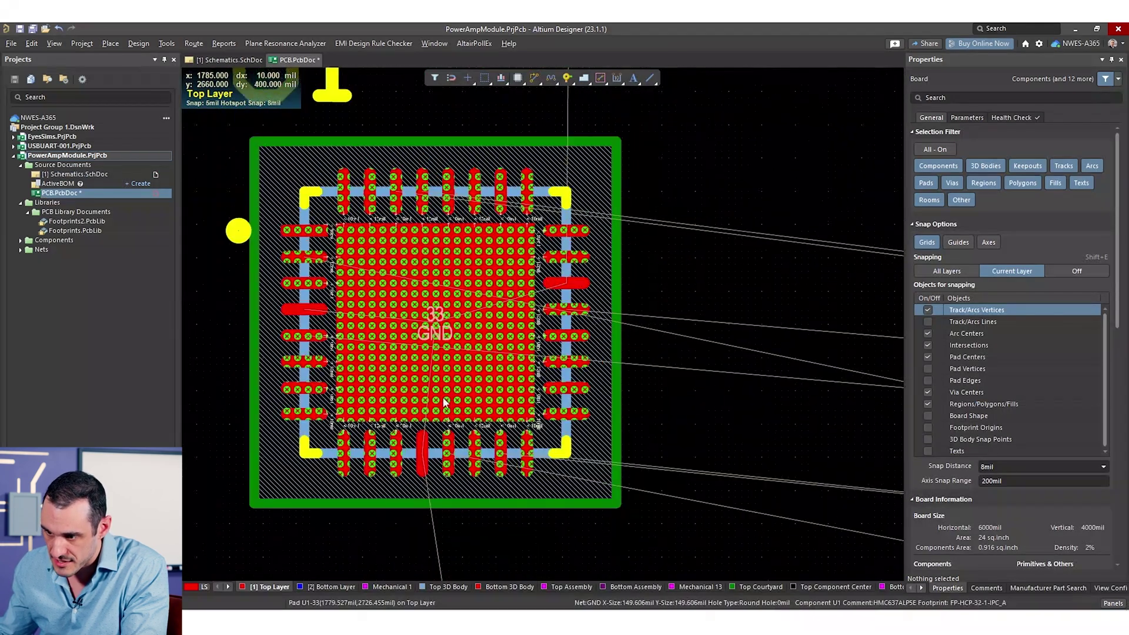
ctrl+scroll(429, 453, up, 3)
ctrl+scroll(438, 427, down, 2)
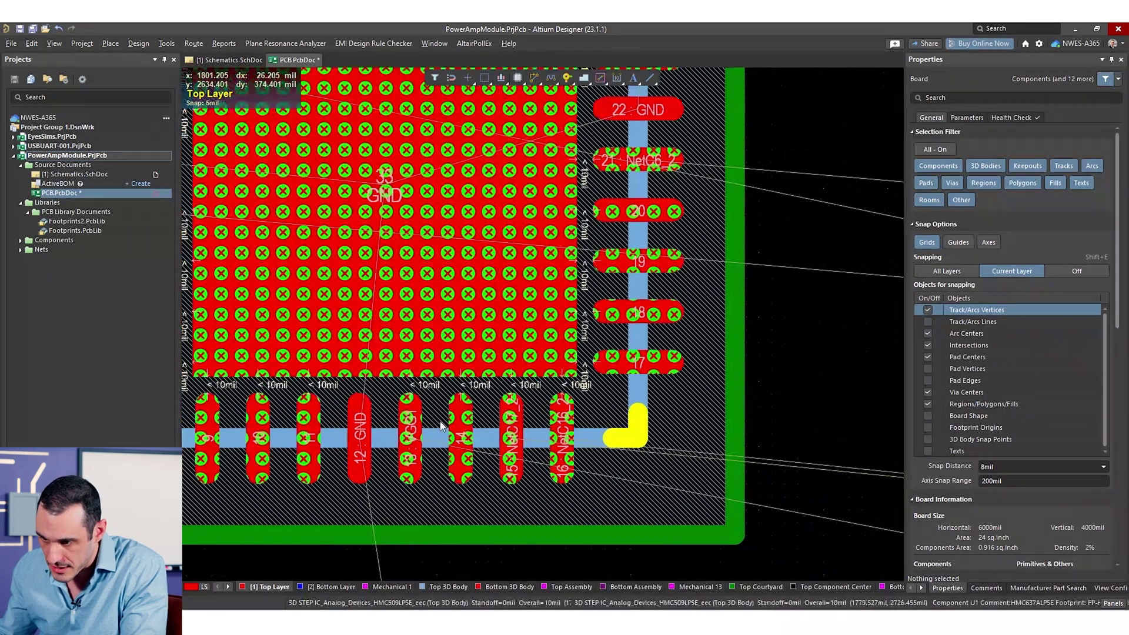
ctrl+scroll(438, 428, down, 4)
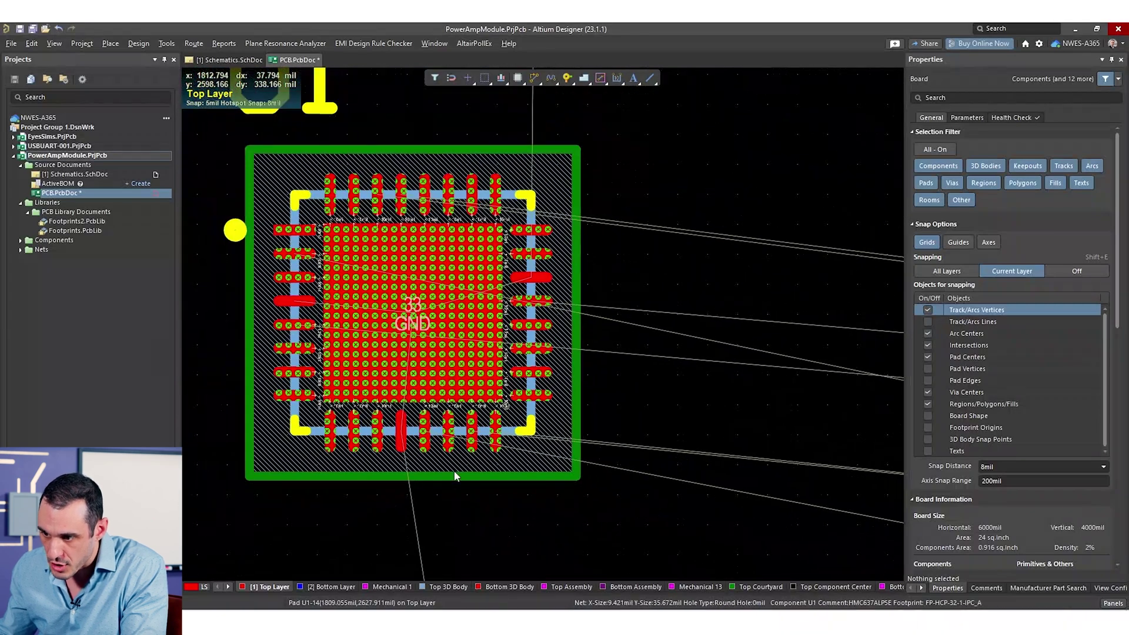
right_drag(448, 456, 466, 284)
ctrl+scroll(466, 283, down, 4)
scroll(506, 294, down, 3)
ctrl+scroll(542, 292, down, 4)
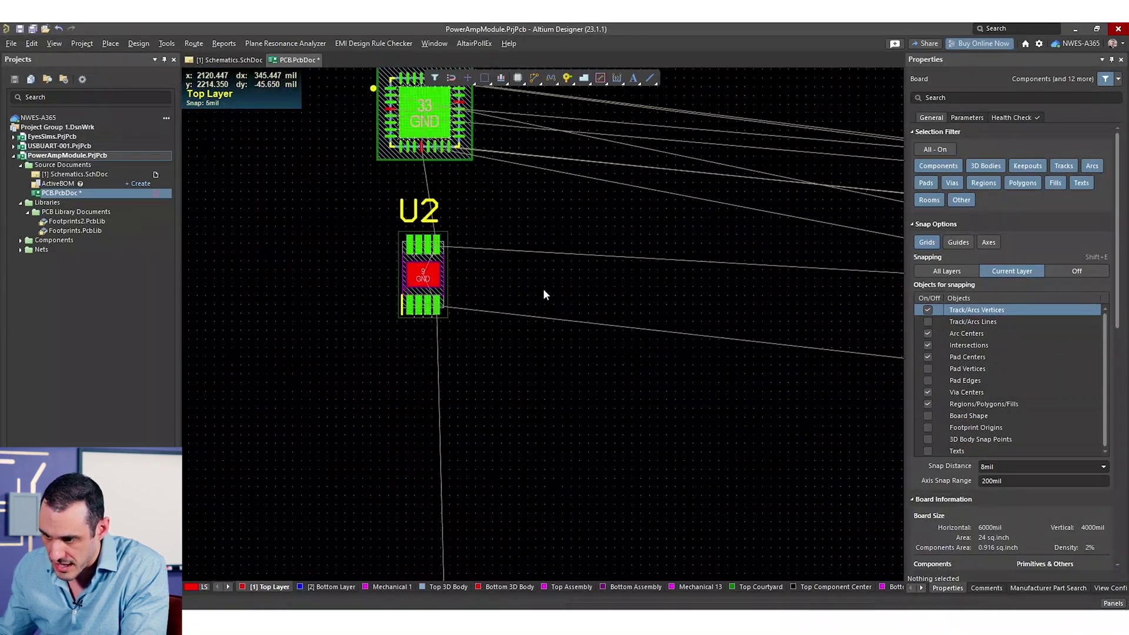
ctrl+scroll(431, 357, down, 2)
right_drag(655, 400, 670, 379)
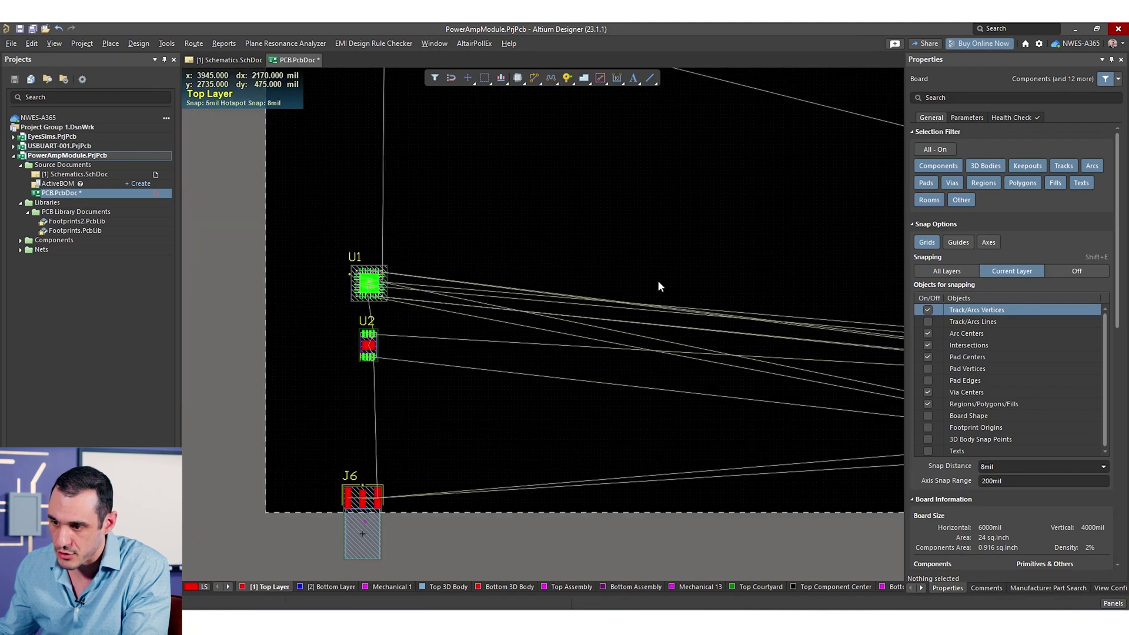
right_drag(658, 285, 630, 385)
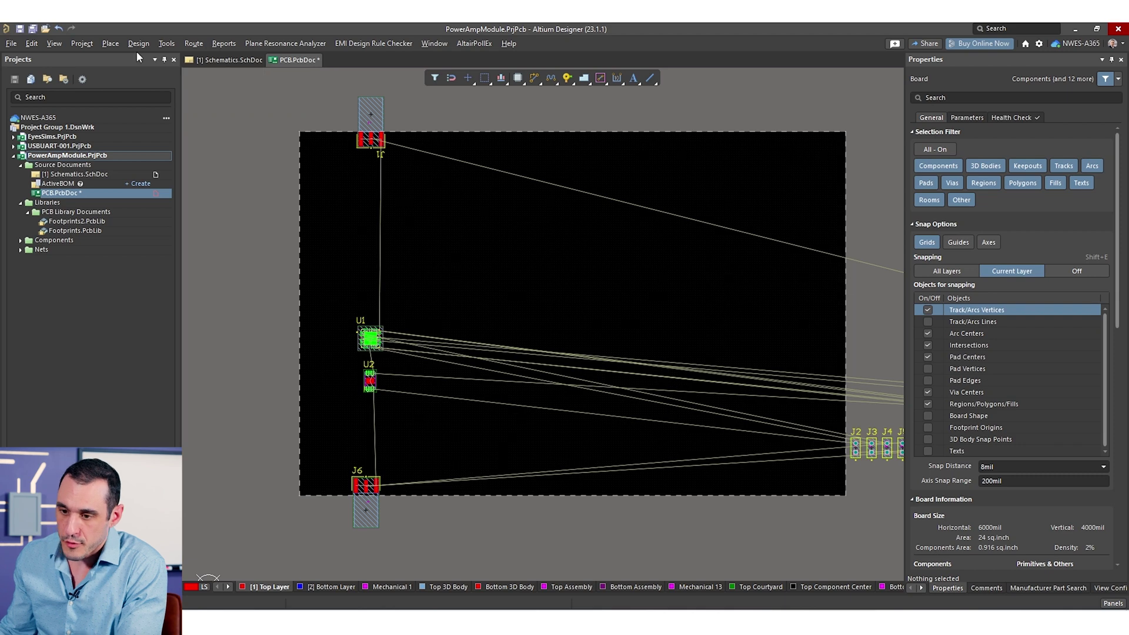
shift+scroll(512, 371, right, 3)
shift+scroll(361, 415, left, 3)
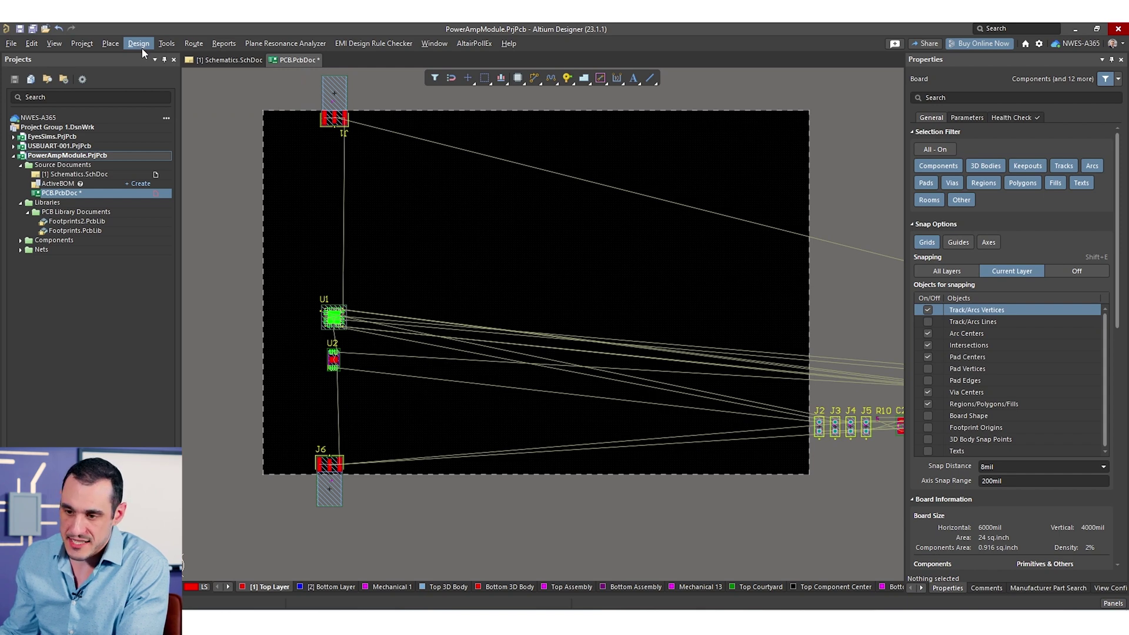
right_drag(305, 411, 377, 395)
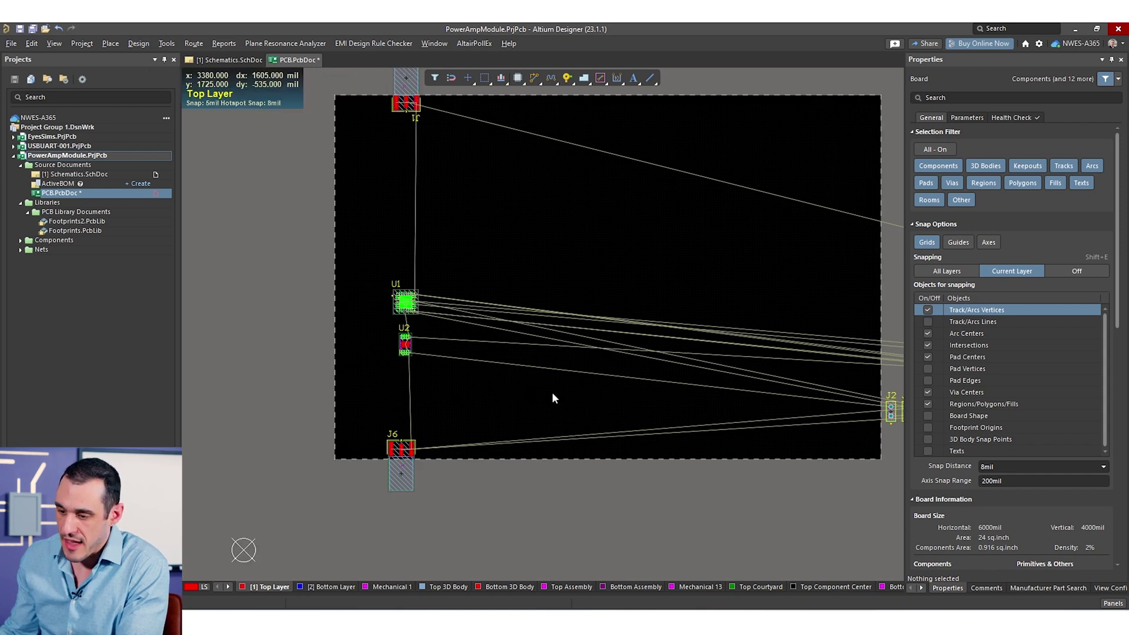
right_drag(553, 399, 398, 395)
right_drag(672, 392, 469, 398)
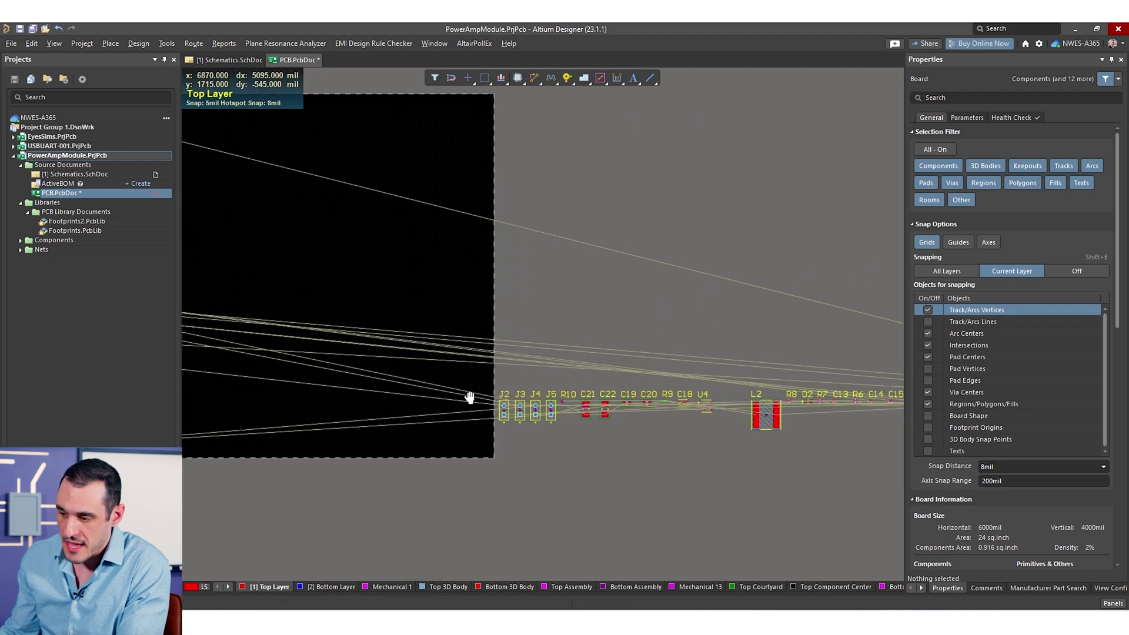
right_drag(809, 421, 383, 408)
right_drag(532, 405, 861, 454)
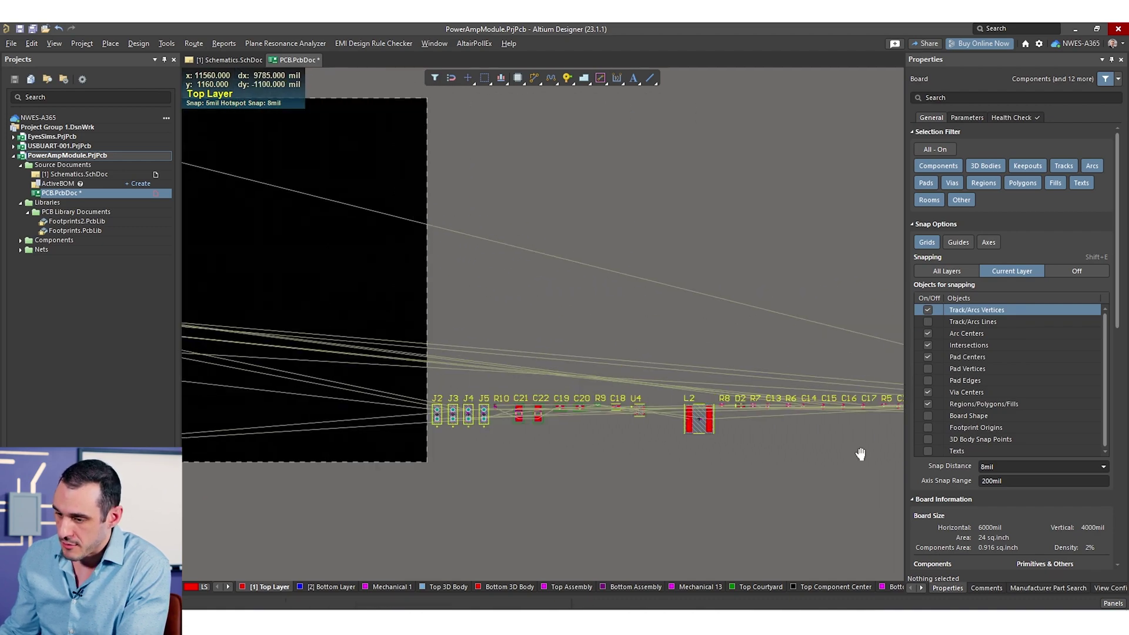
right_drag(379, 434, 796, 454)
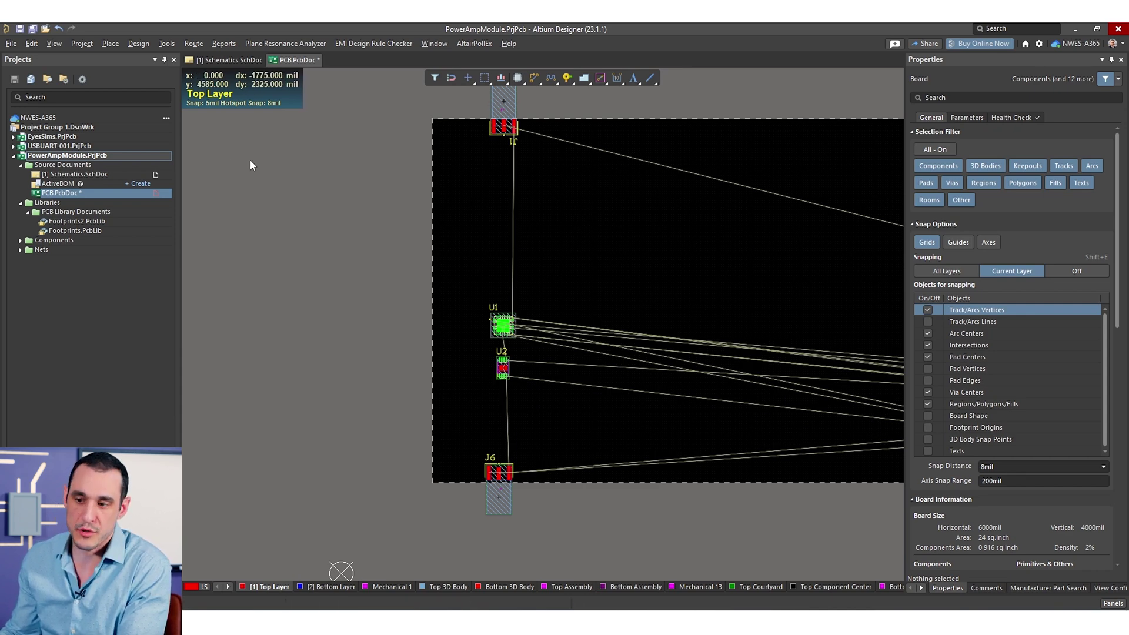
- Open the Layer Stack Manager from the Design menu
click(139, 43)
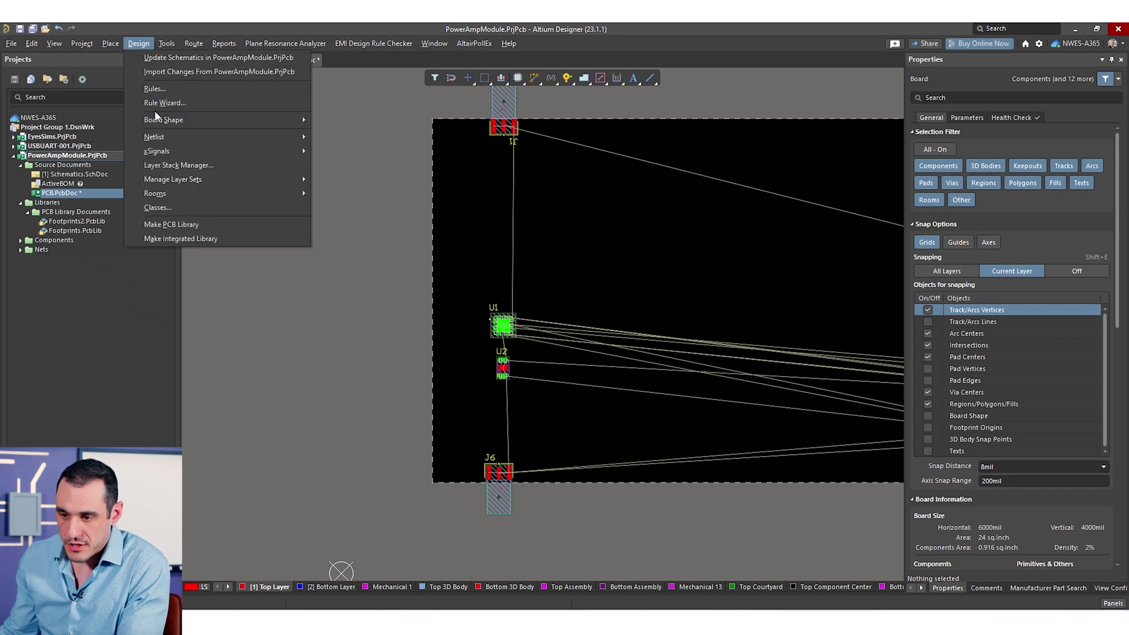
click(179, 165)
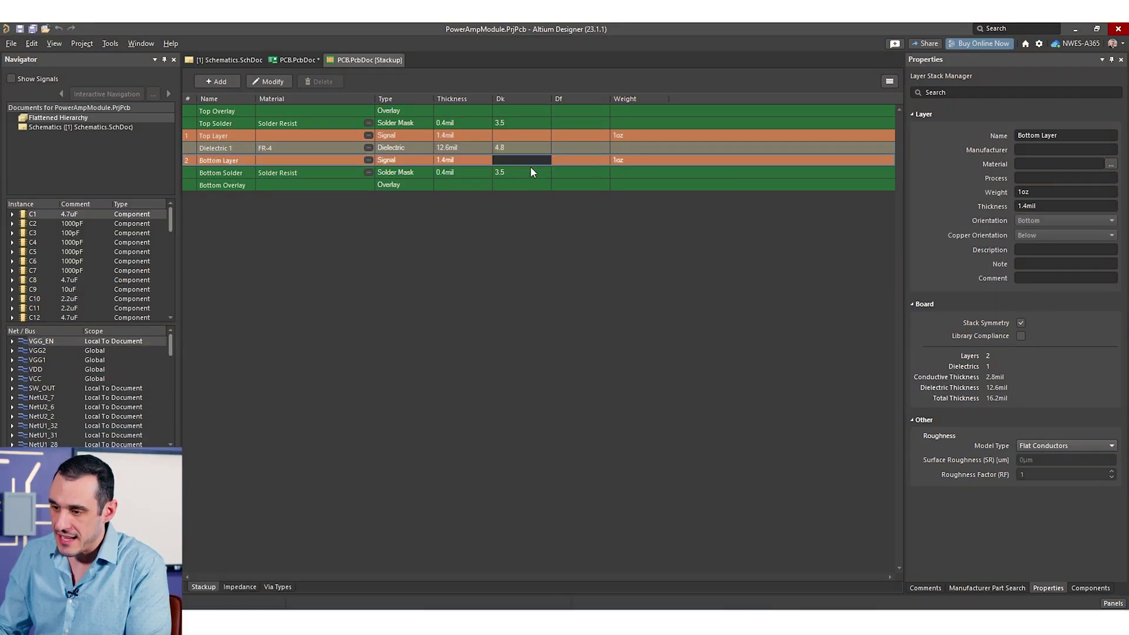
- Insert signal layers to build a 4-layer stack
mouse_move(609, 171)
click(659, 170)
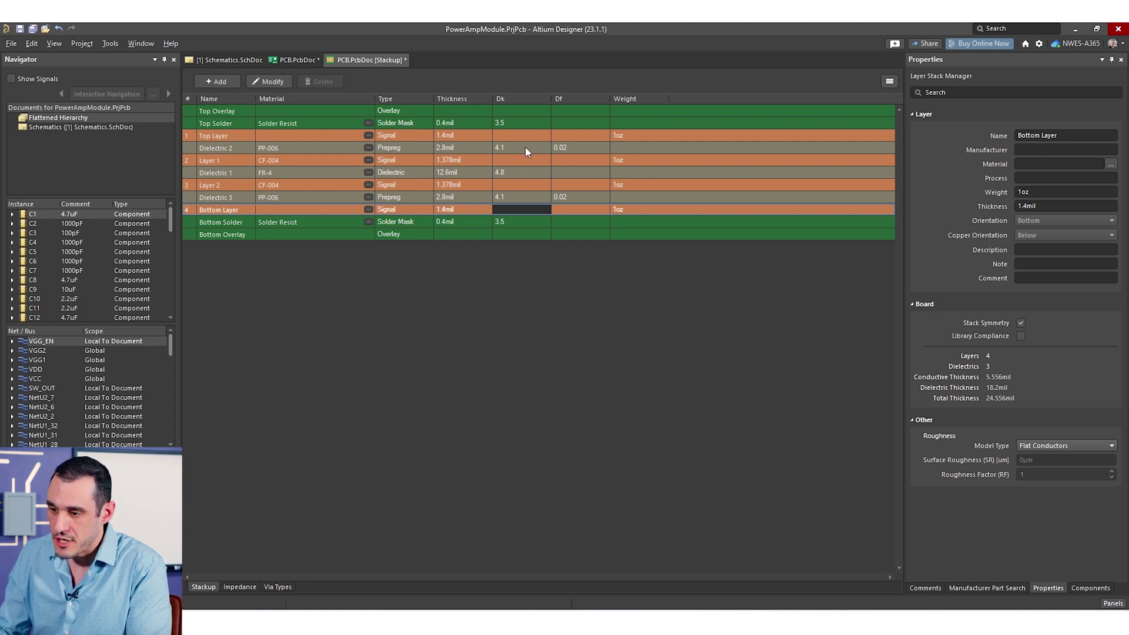
click(525, 147)
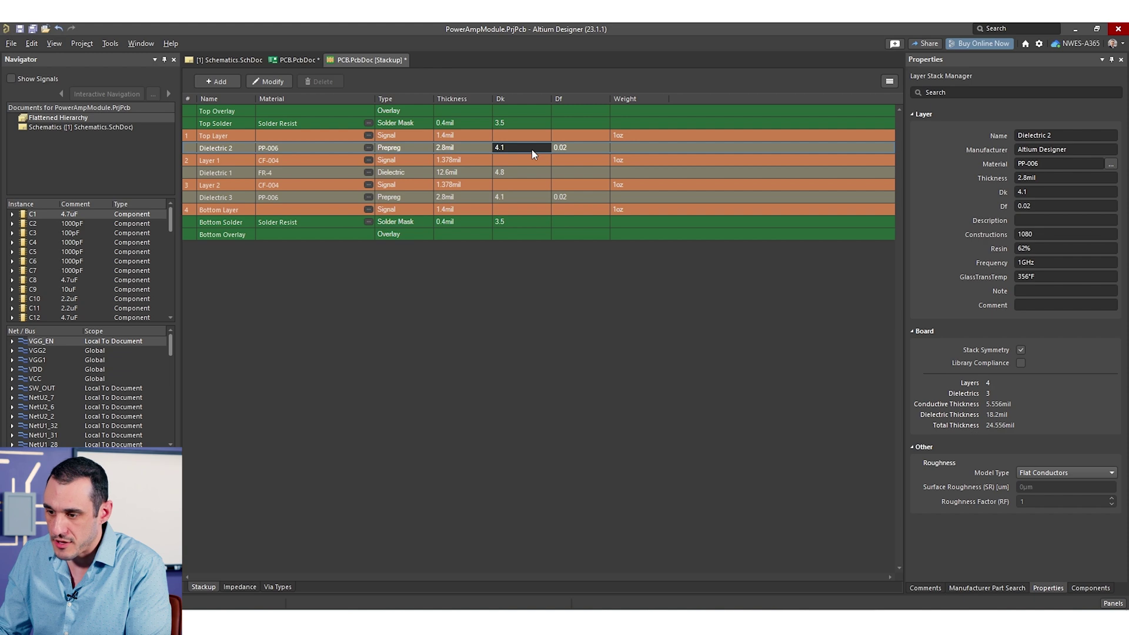
- Set Dielectric 2 prepreg thickness to 5mil and the Dielectric 1 core to 52mil
click(474, 150)
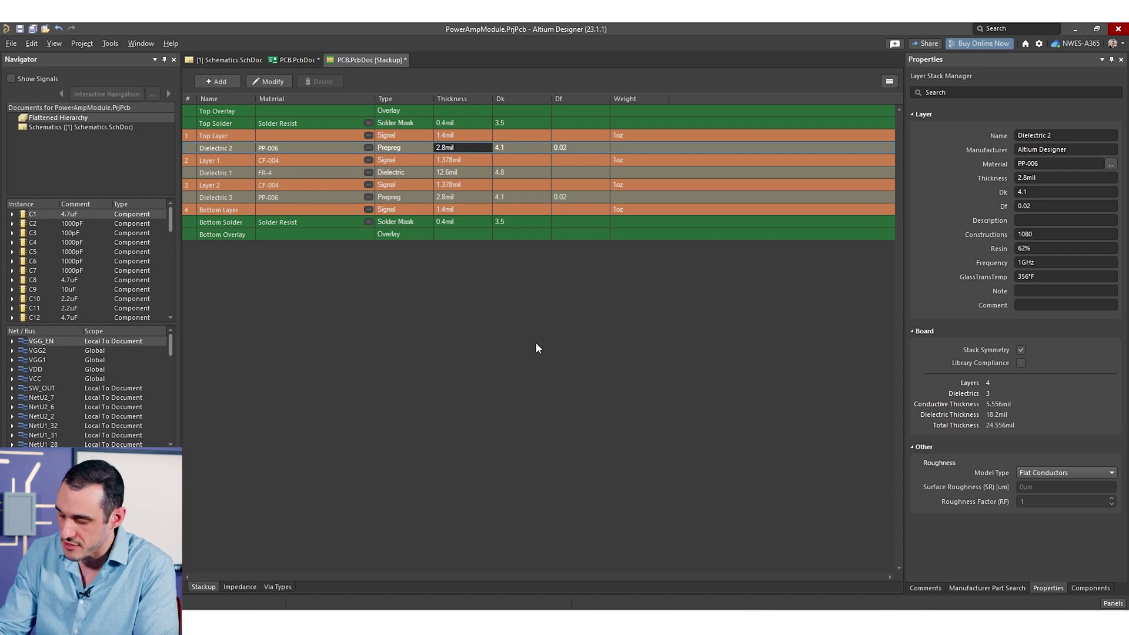
key(Return)
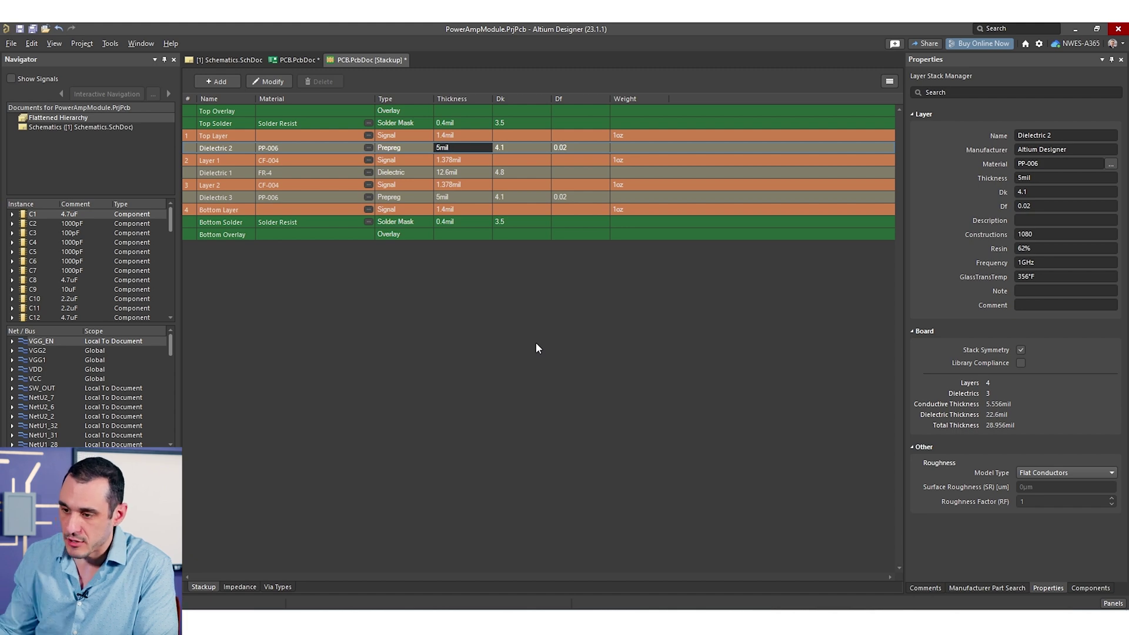
click(522, 149)
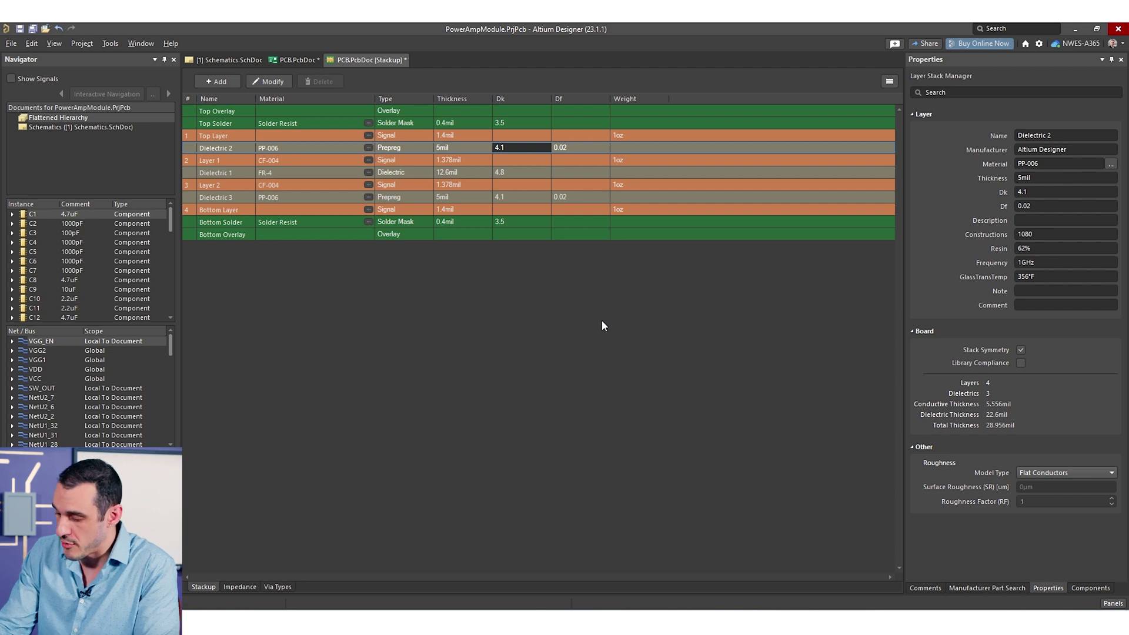
click(581, 147)
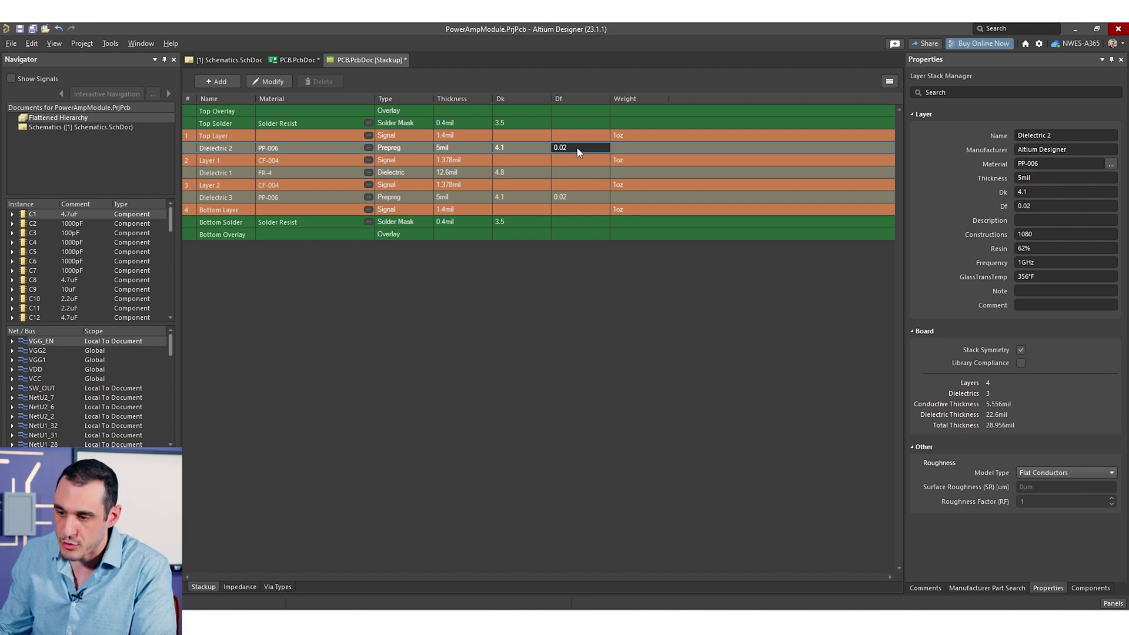
click(476, 174)
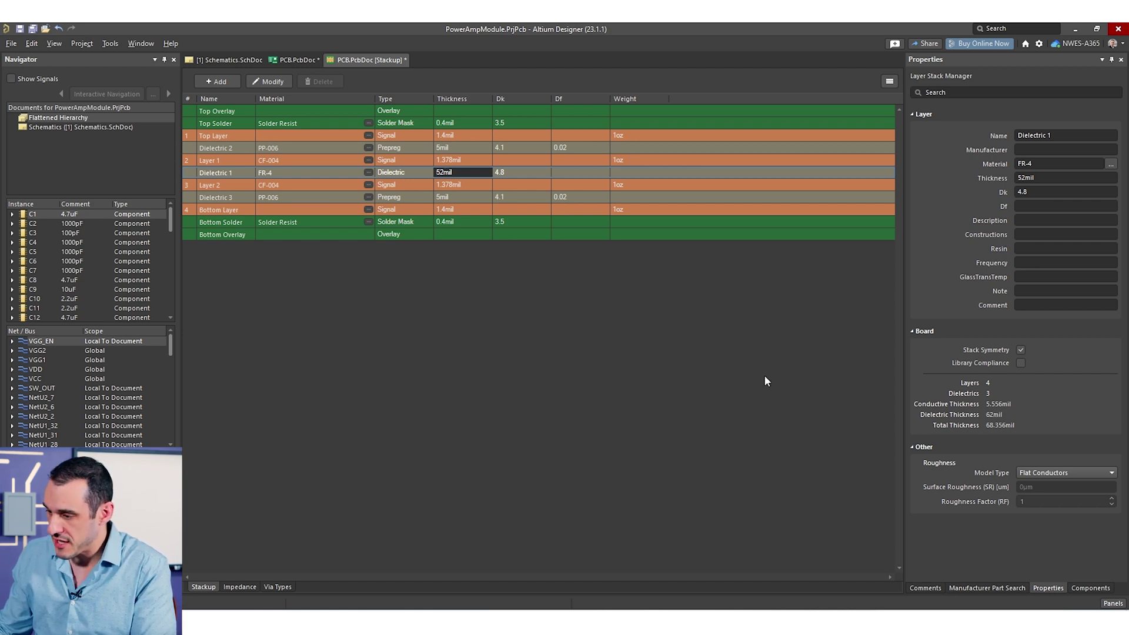
click(523, 173)
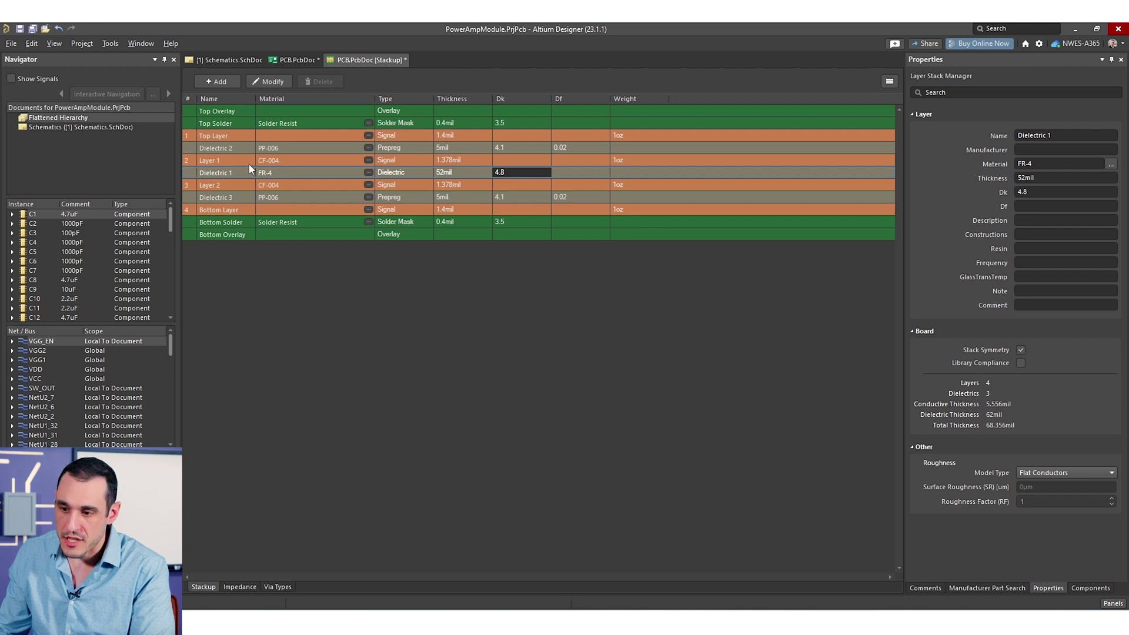
- Rename inner copper layers Layer 1 and Layer 2 to GND1 and GND2
click(233, 160)
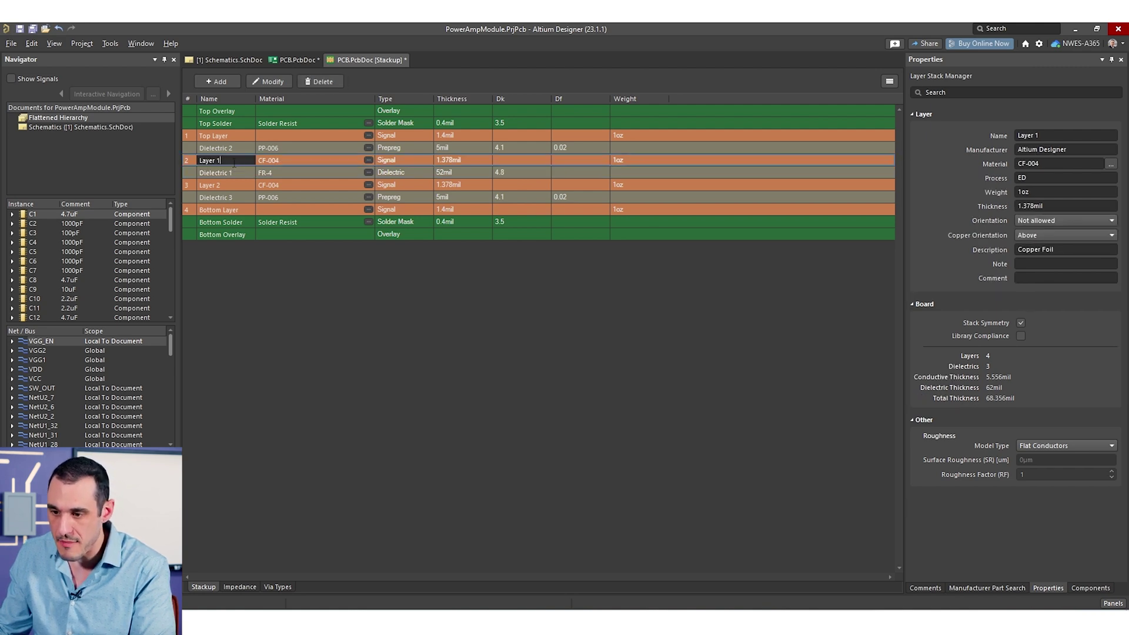
text(GND1)
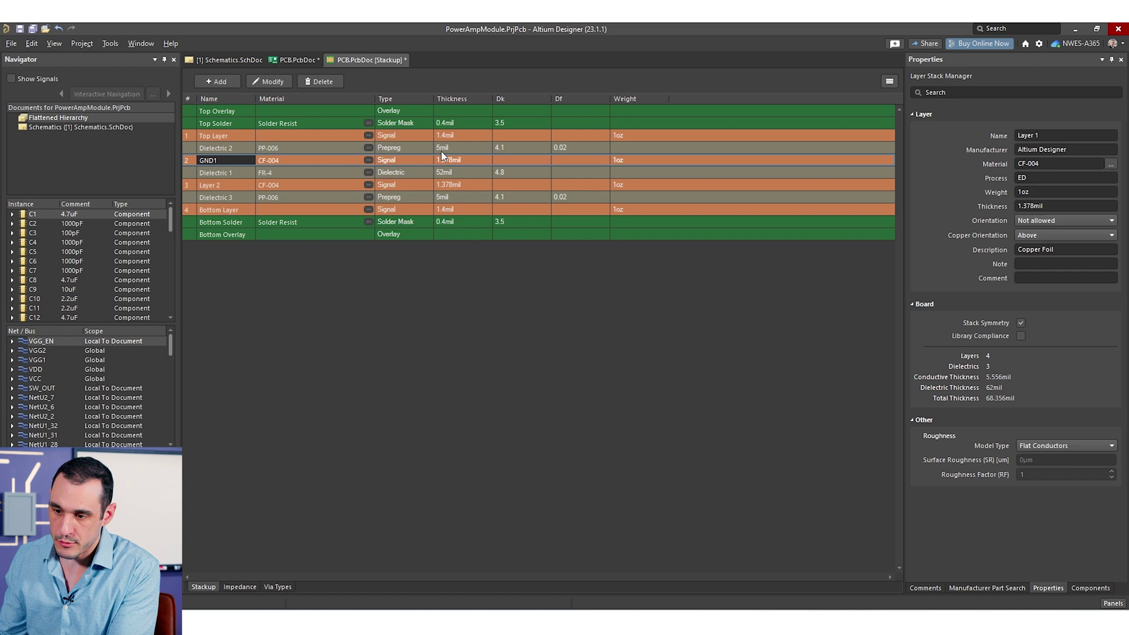
click(228, 185)
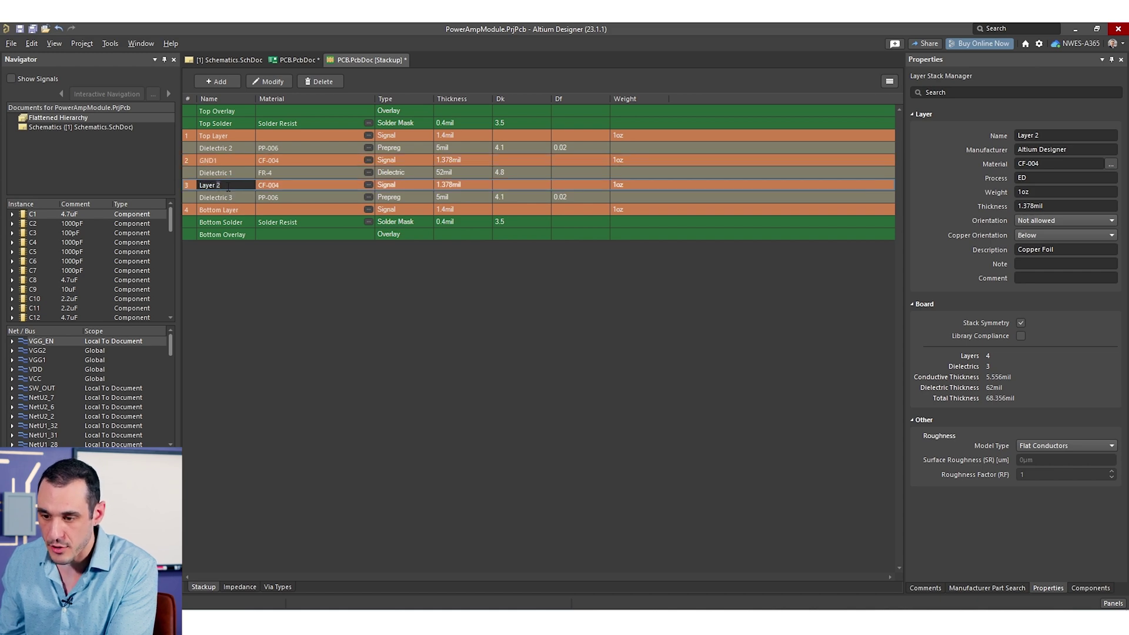
text(GND4)
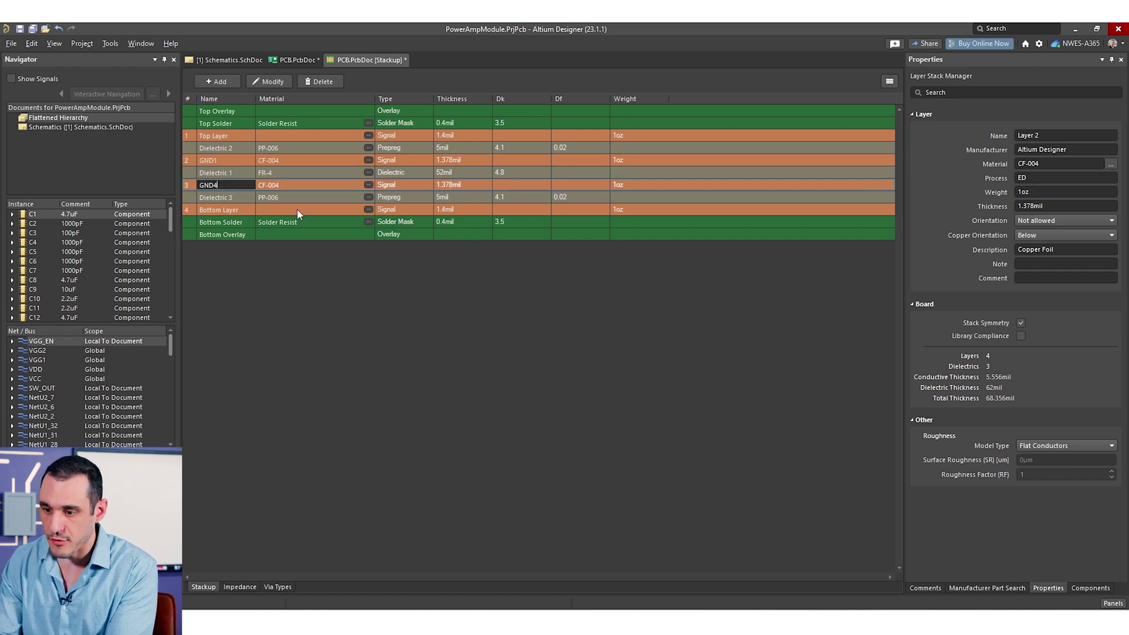
key(Return)
text(2)
key(Return)
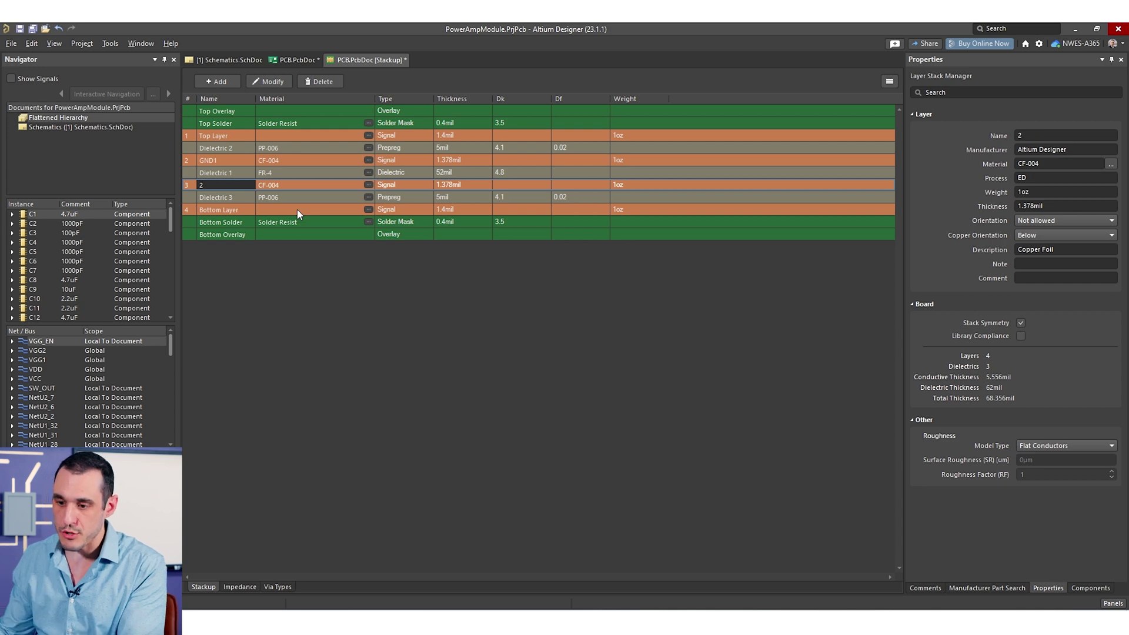
text(GND2)
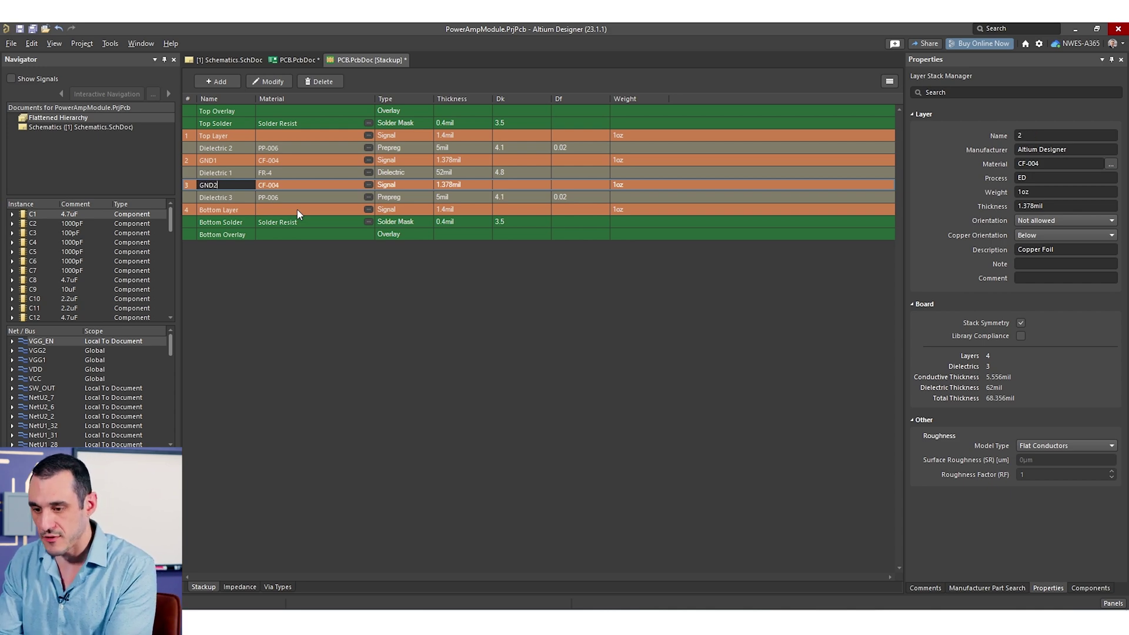
key(Return)
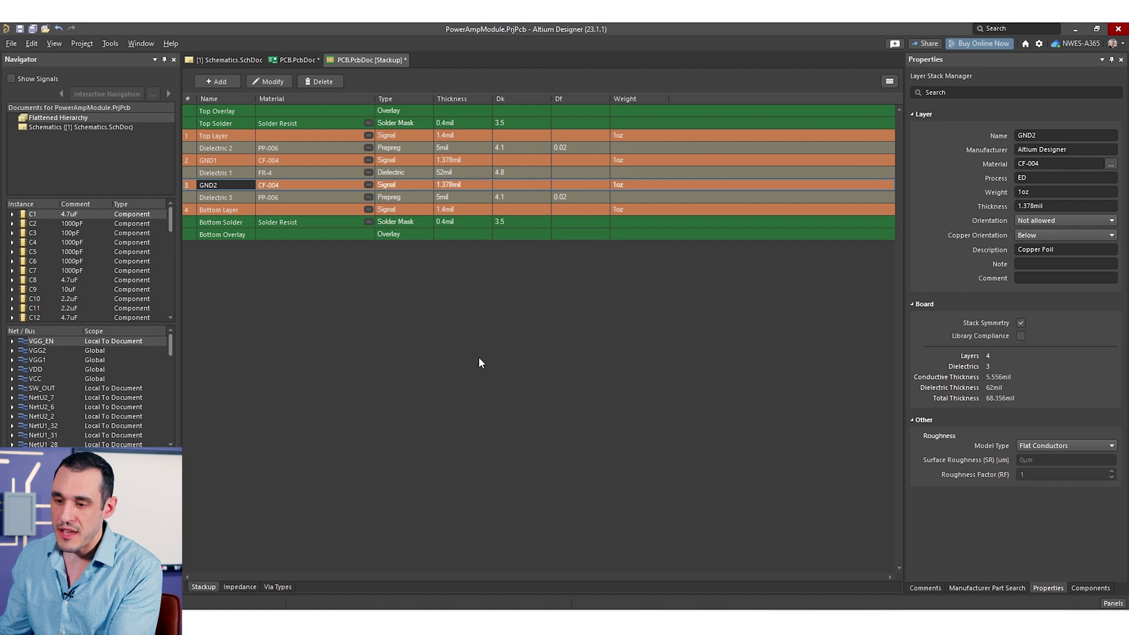
click(302, 138)
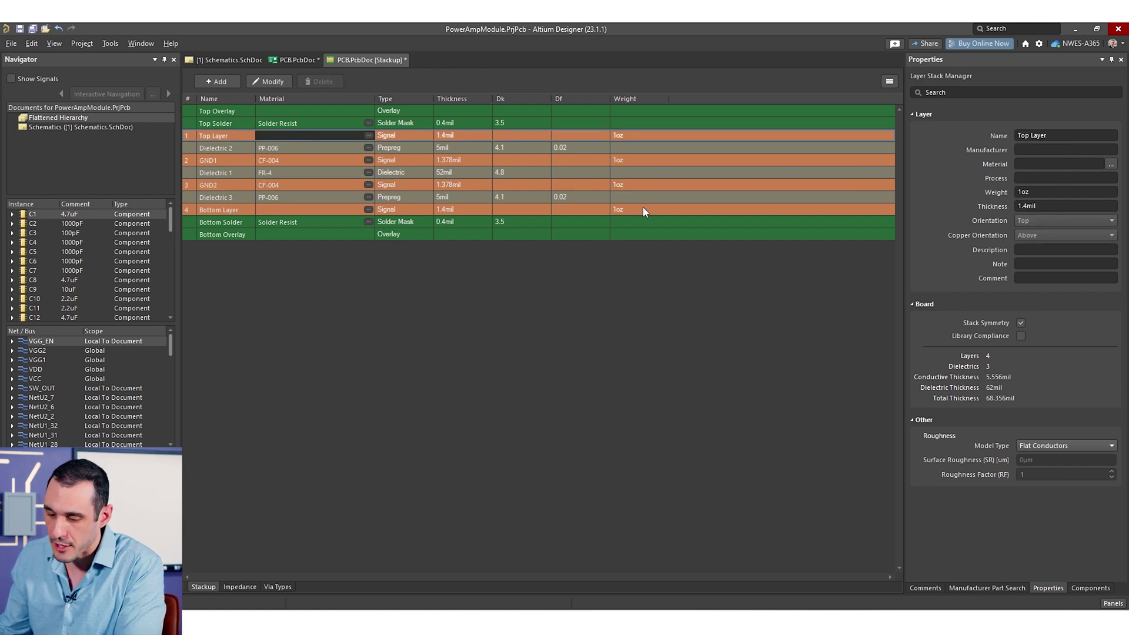
- Add a new Single-Coplanar impedance profile in the stackup's Impedance view
click(245, 588)
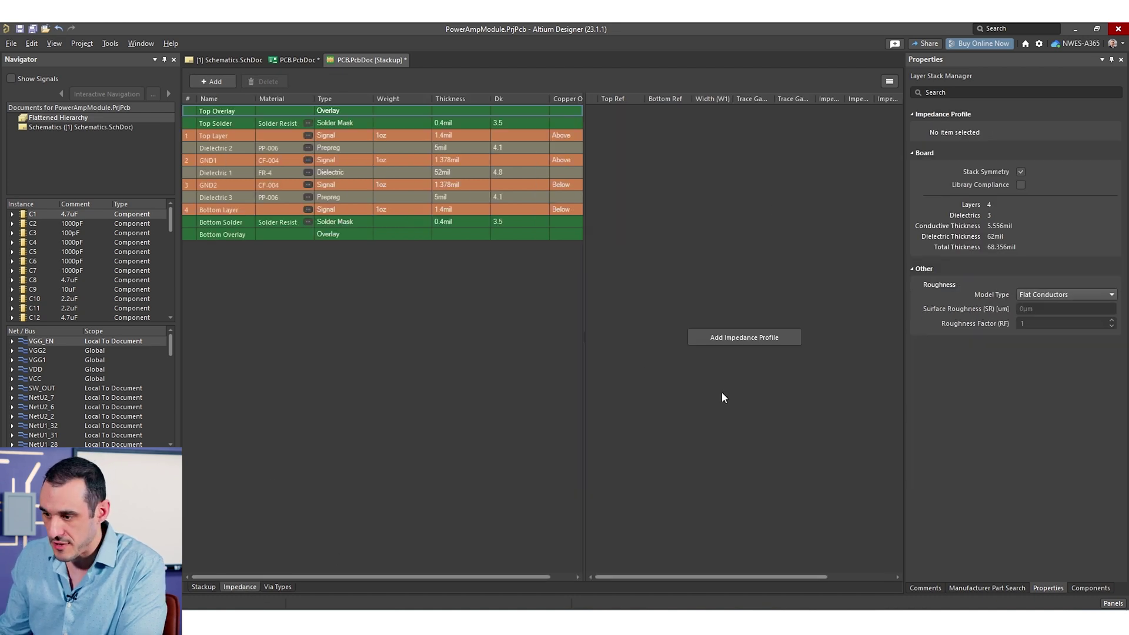
click(782, 342)
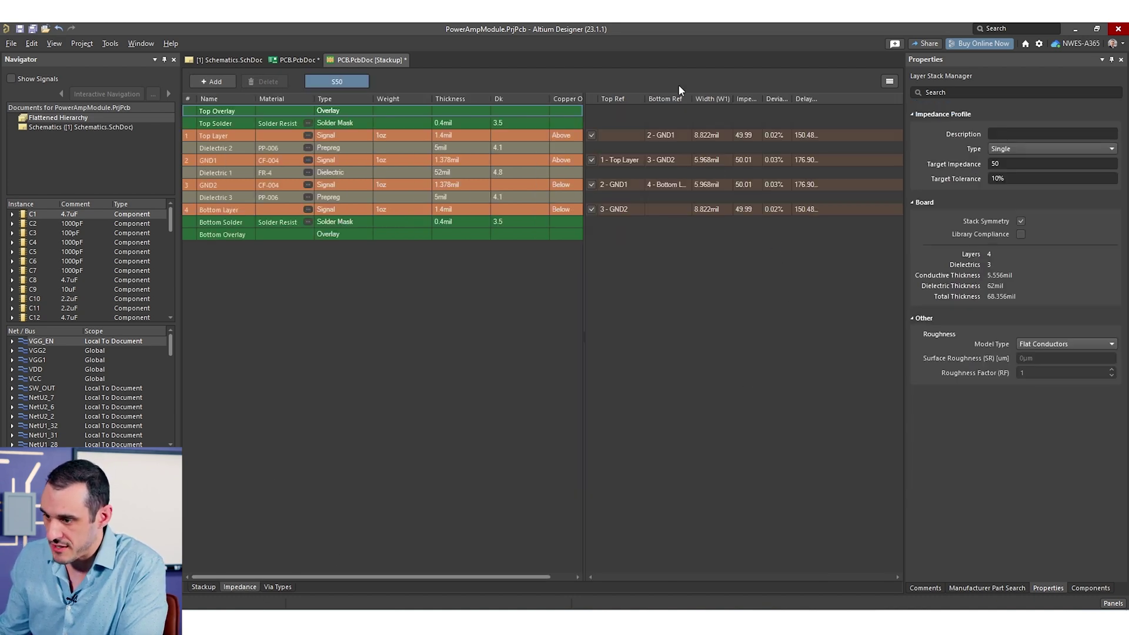
click(640, 134)
click(1081, 147)
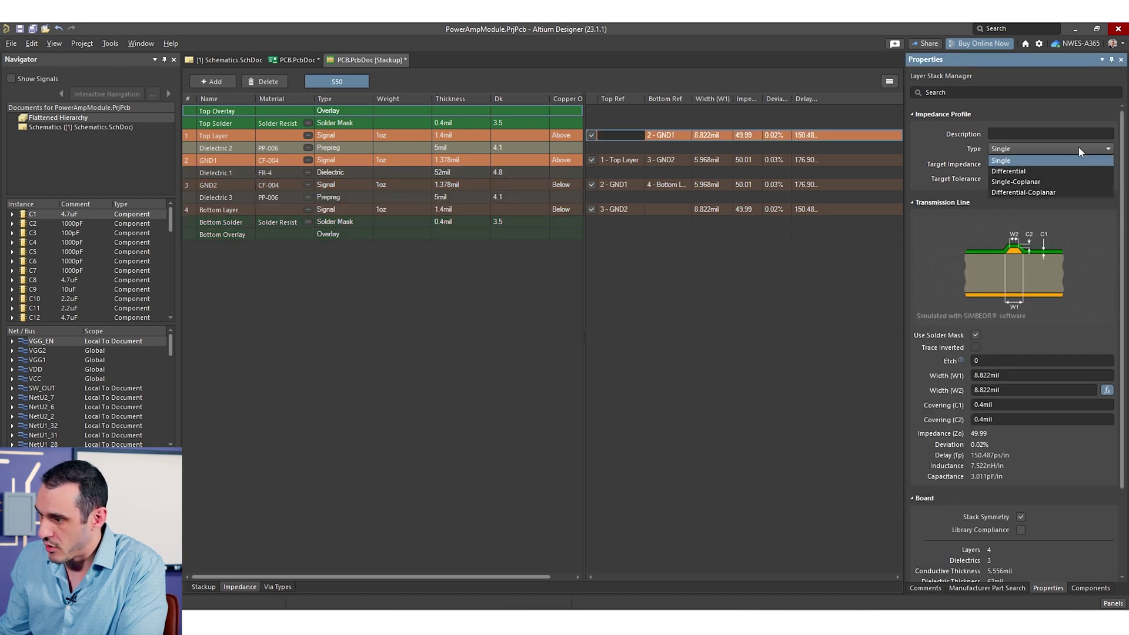
click(1067, 182)
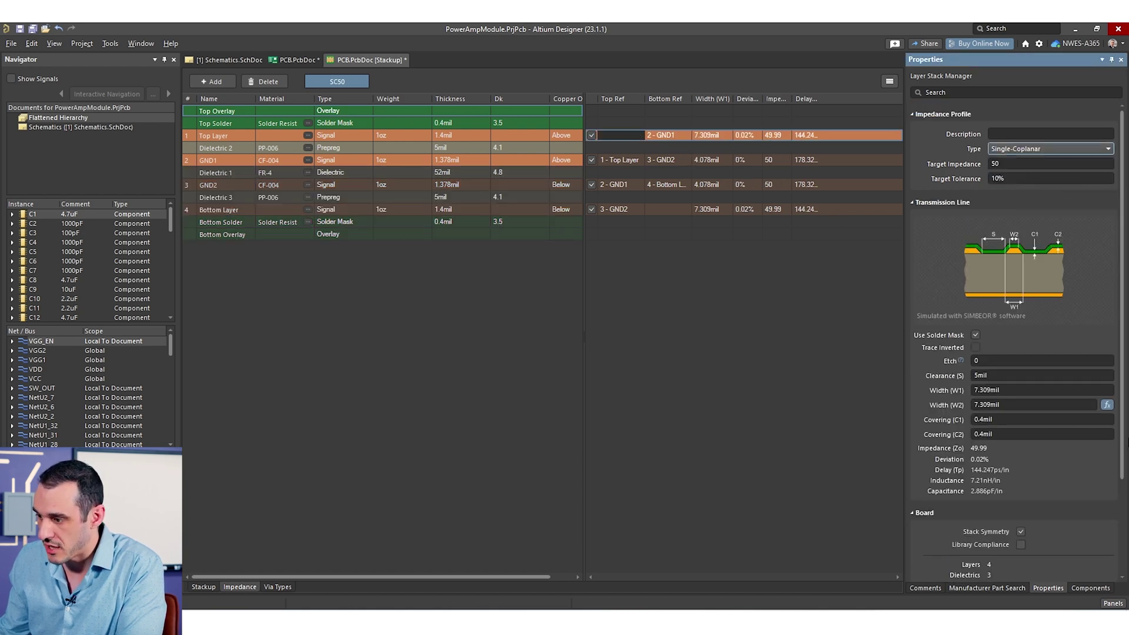
- Set the profile's coplanar clearance to 6mil
click(1032, 377)
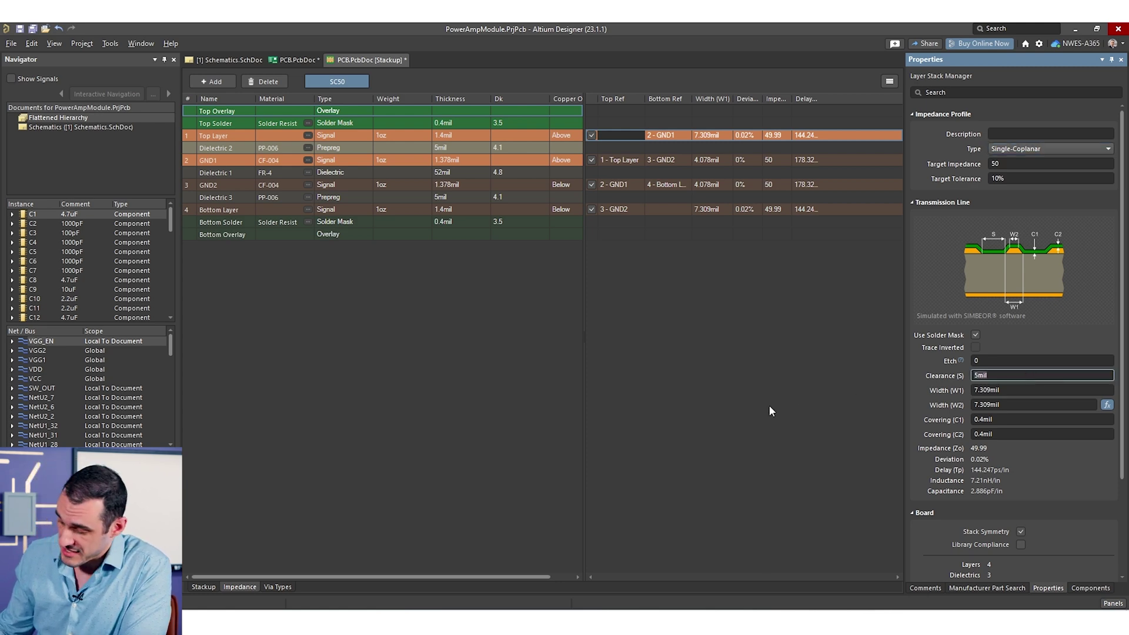
text(6)
key(Return)
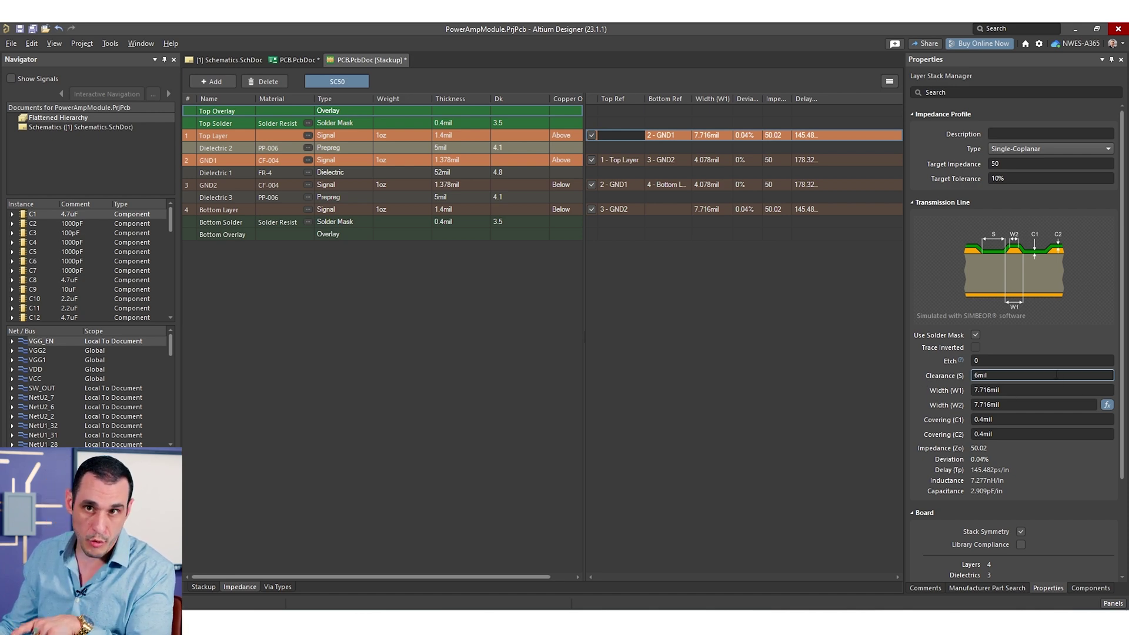
key(Tab)
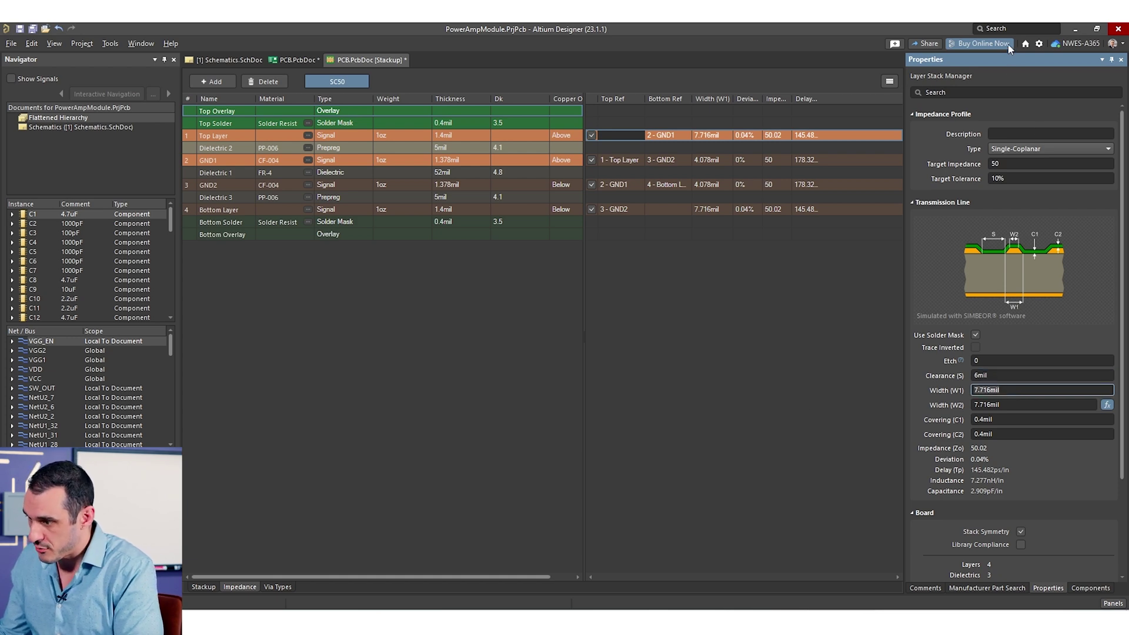
click(1021, 164)
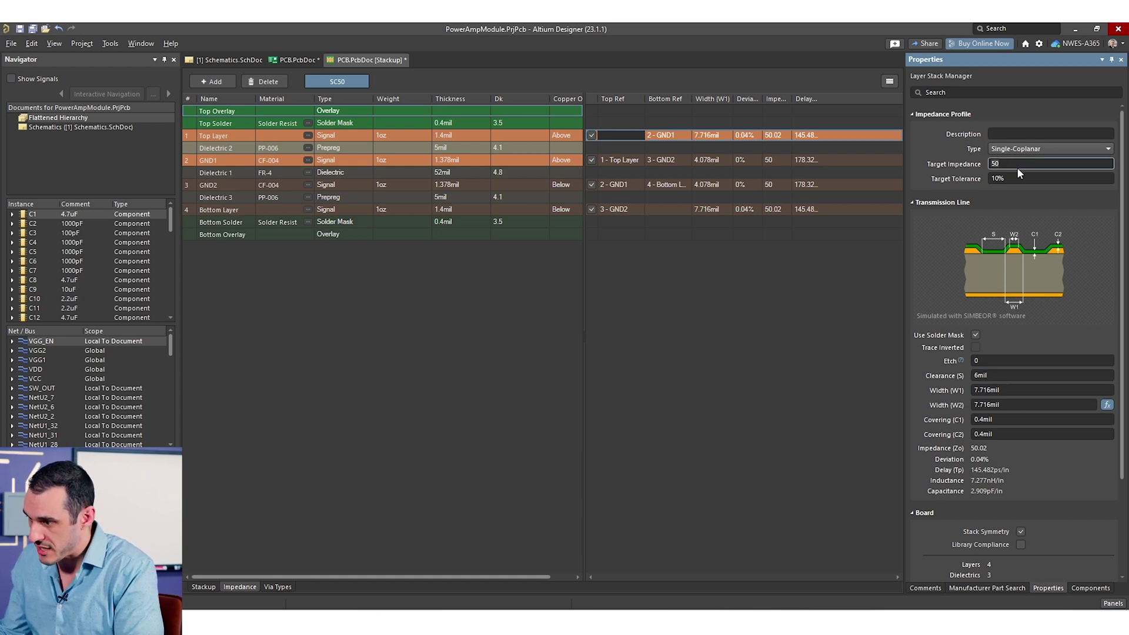
click(1007, 376)
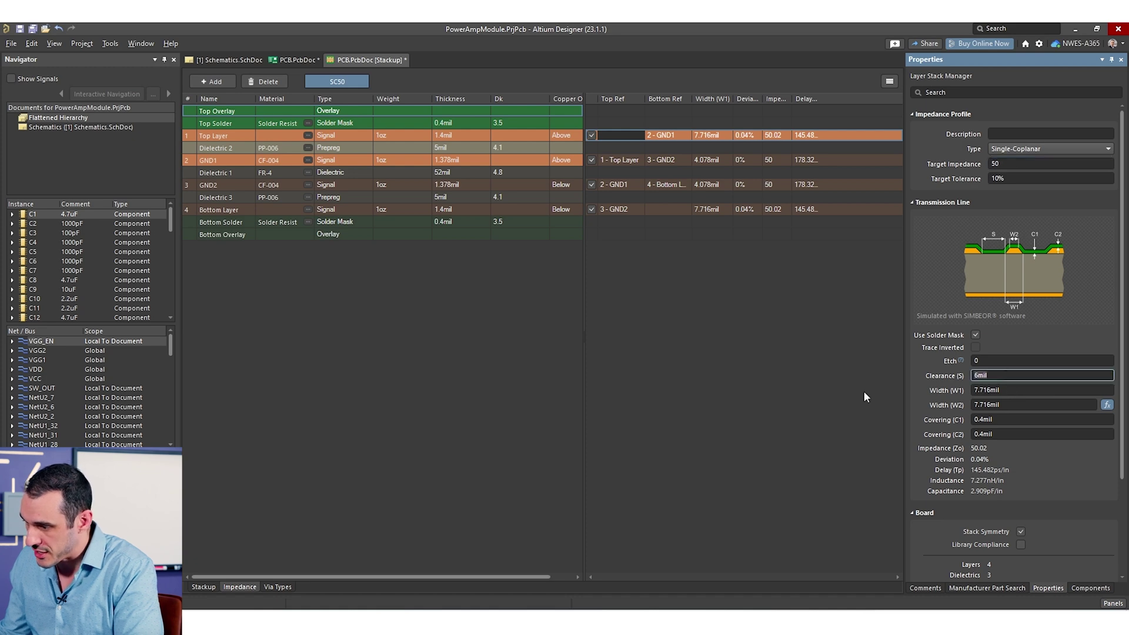
click(859, 374)
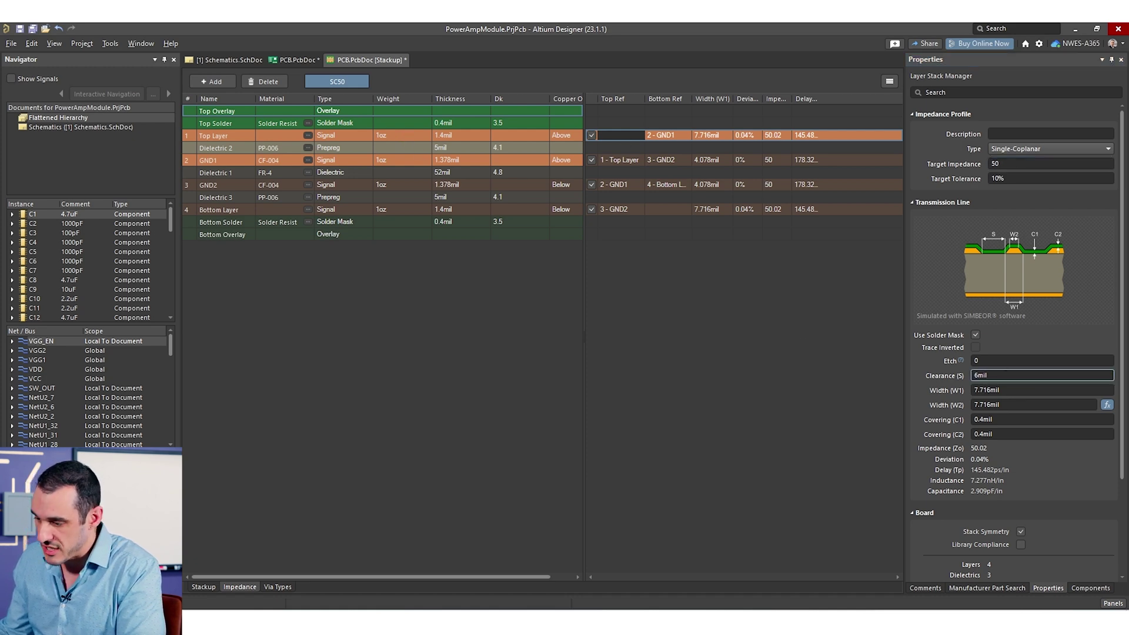
- Use the Modified Hammerstad copper roughness model with 1µm surface roughness
scroll(1019, 493, down, 3)
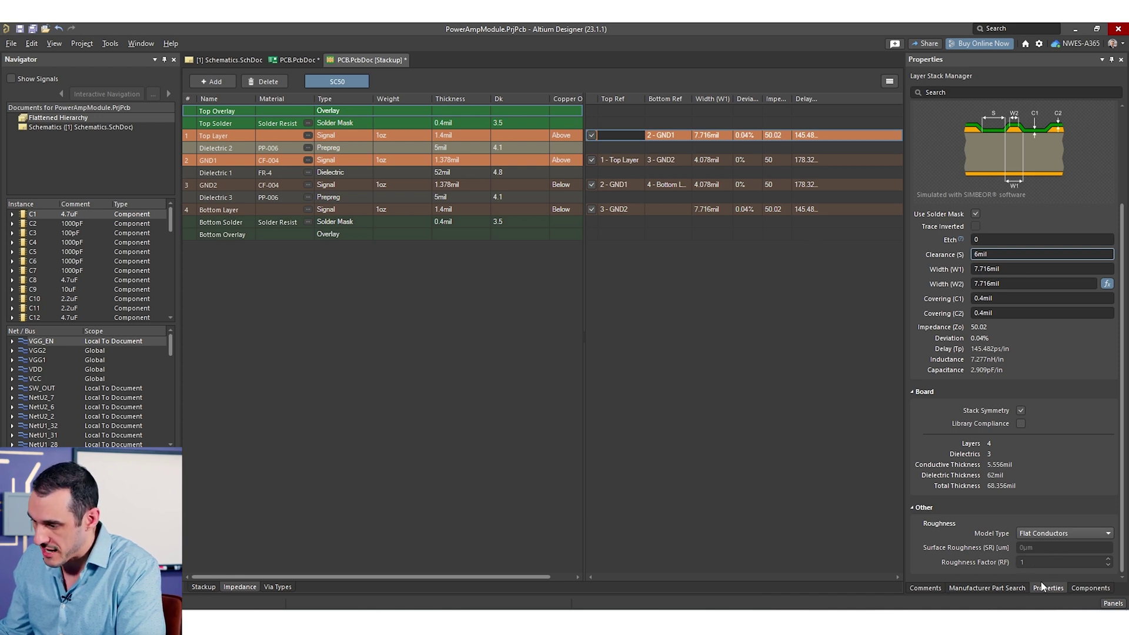
click(1050, 534)
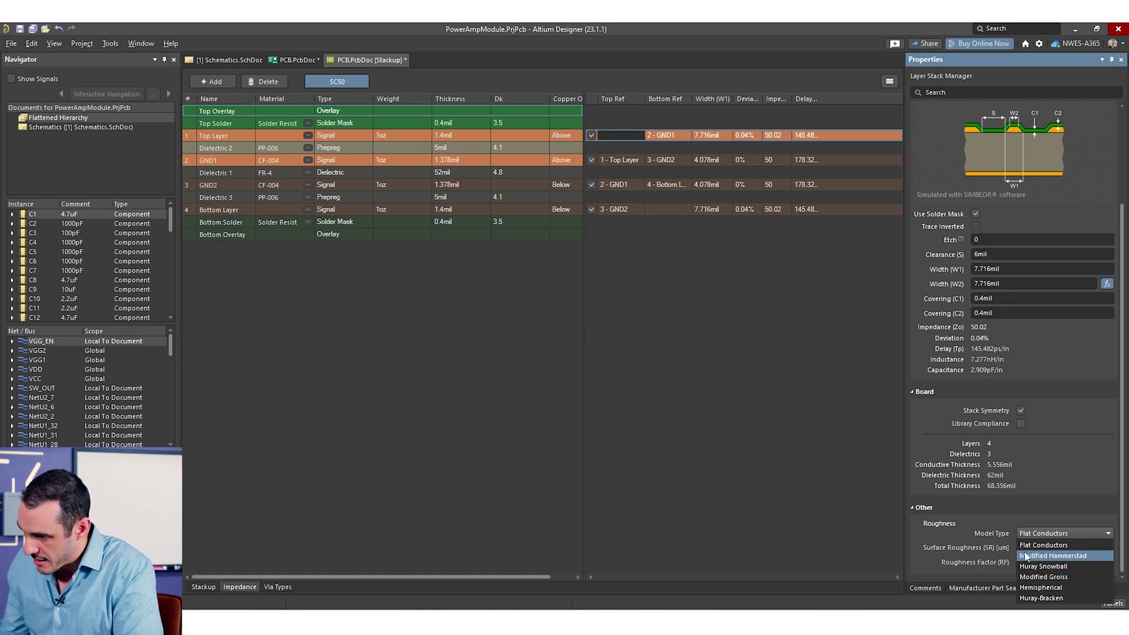
click(1076, 555)
click(1060, 548)
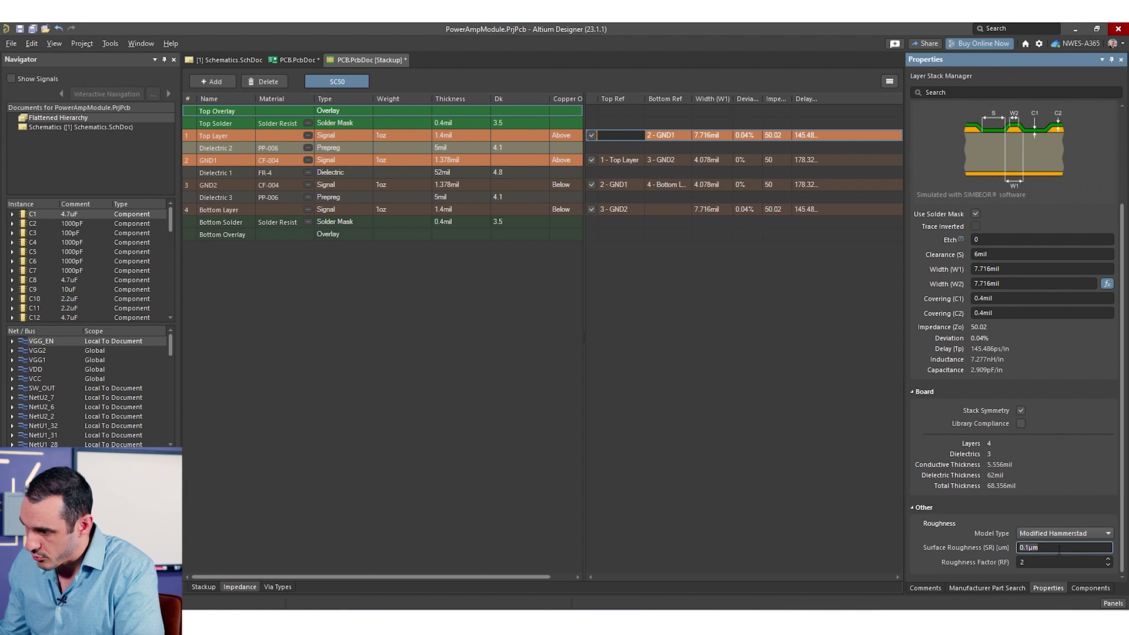
key(BackSpace)
key(BackSpace)
key(BackSpace)
key(BackSpace)
key(BackSpace)
text(1)
key(Return)
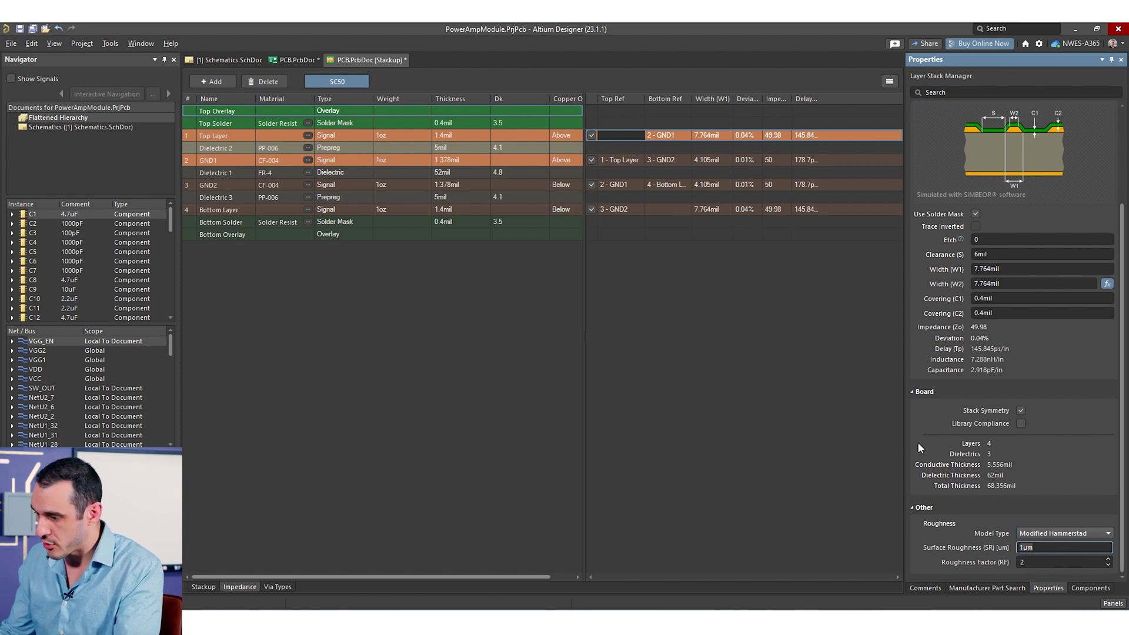
click(1046, 563)
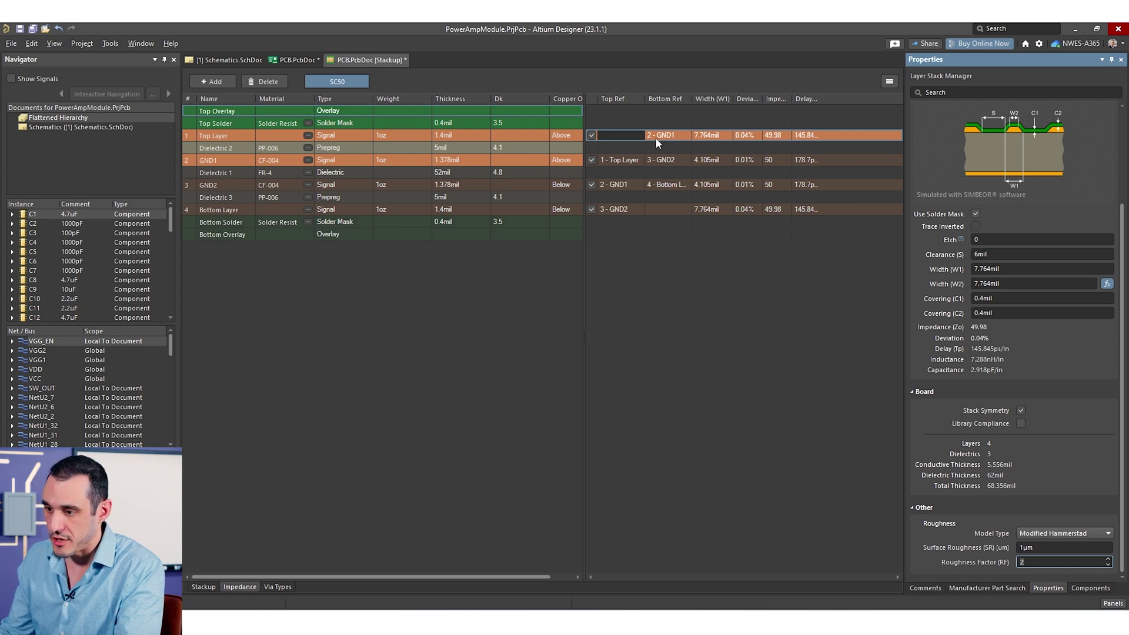
- Check row 1's 49.98 ohm impedance at 7.764mil width and save the stackup
click(785, 138)
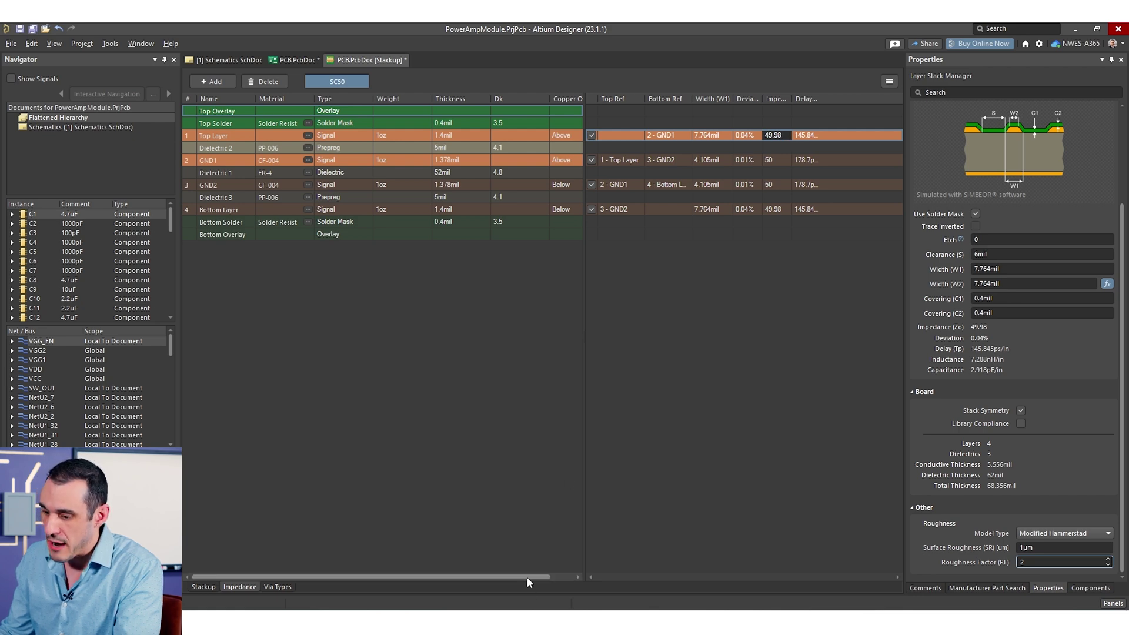
drag(527, 577, 557, 570)
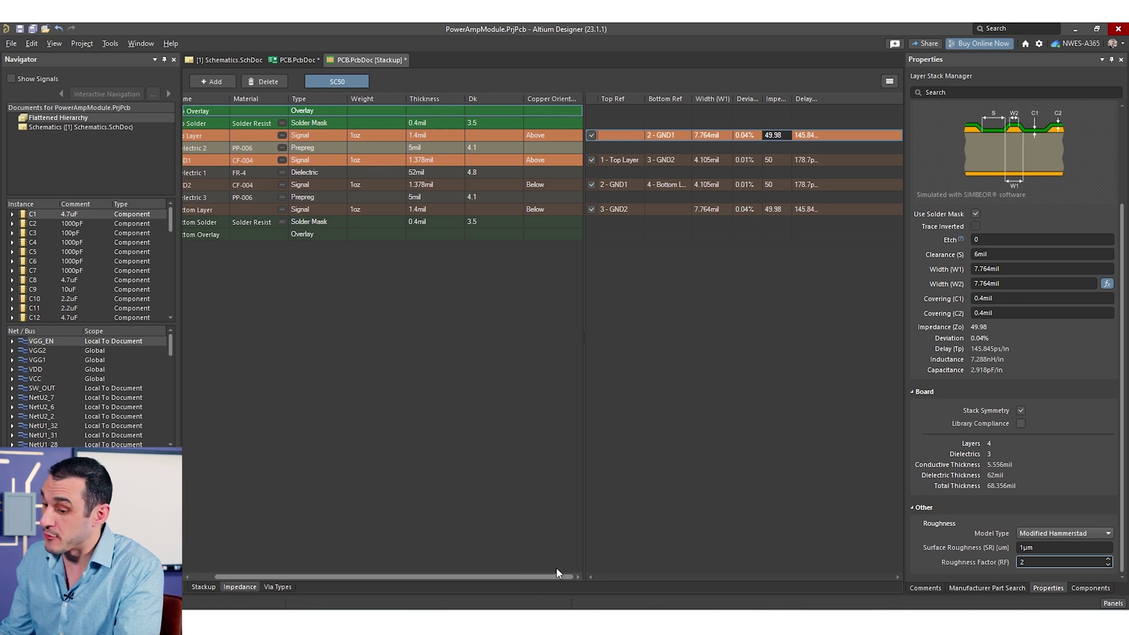
click(721, 136)
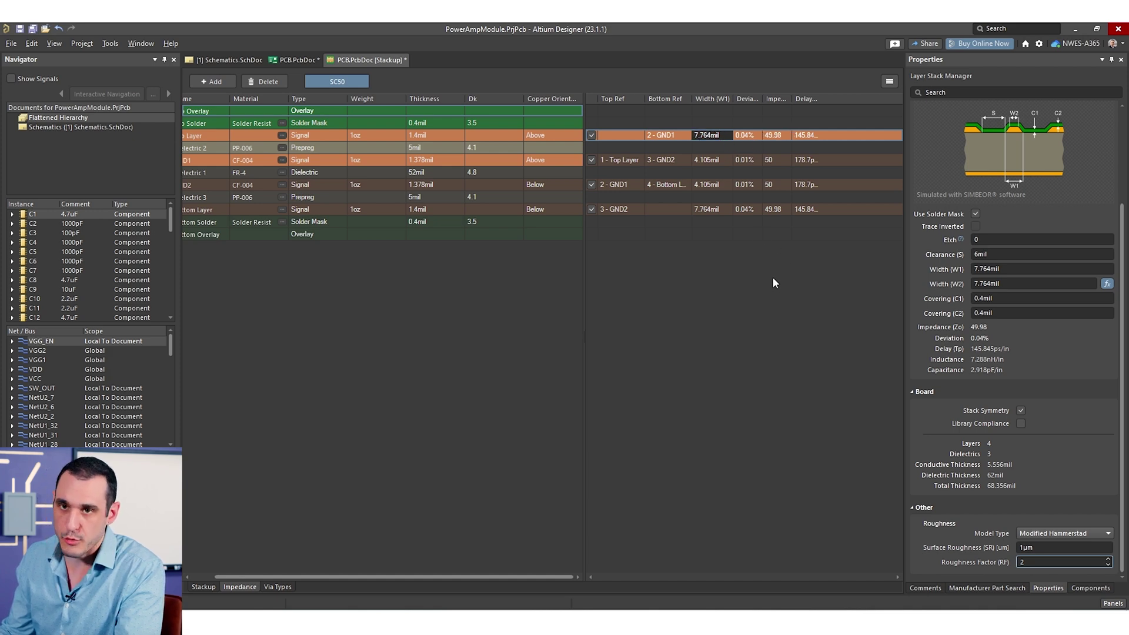
key(ctrl+s)
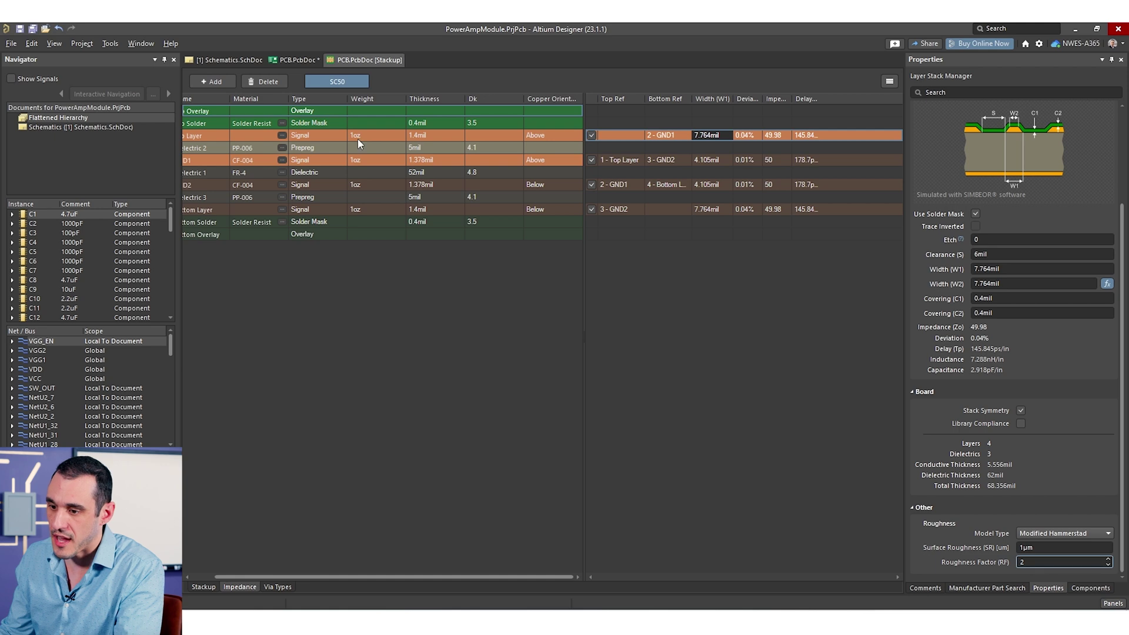
right_click(393, 63)
- Close the stackup and add an empty net class named RF in the Object Class Explorer
click(458, 75)
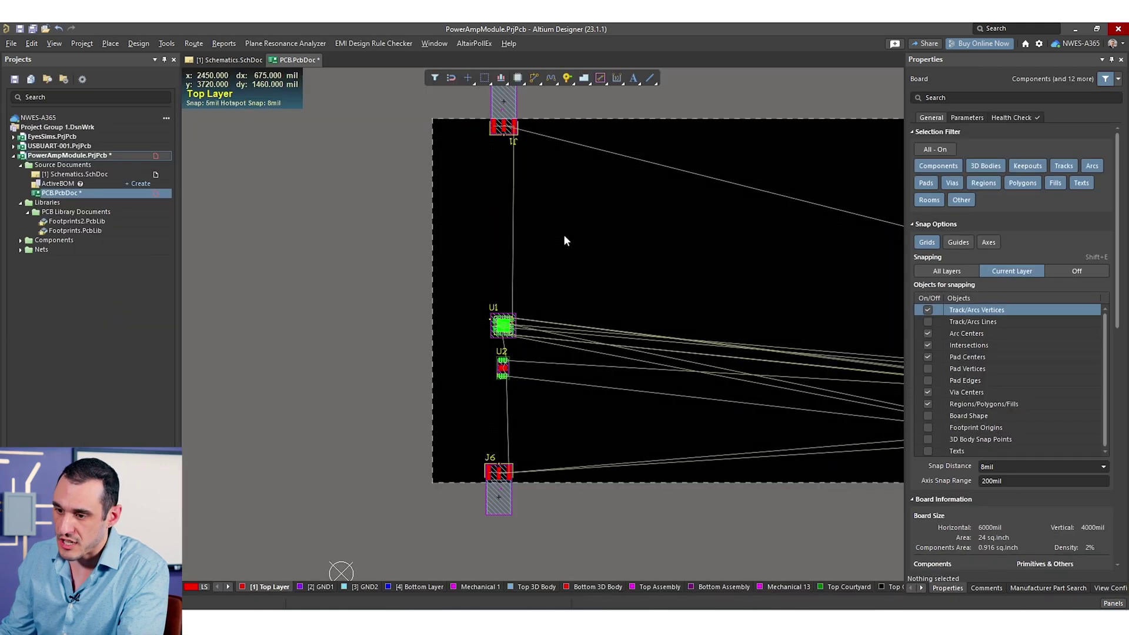
right_drag(565, 240, 449, 258)
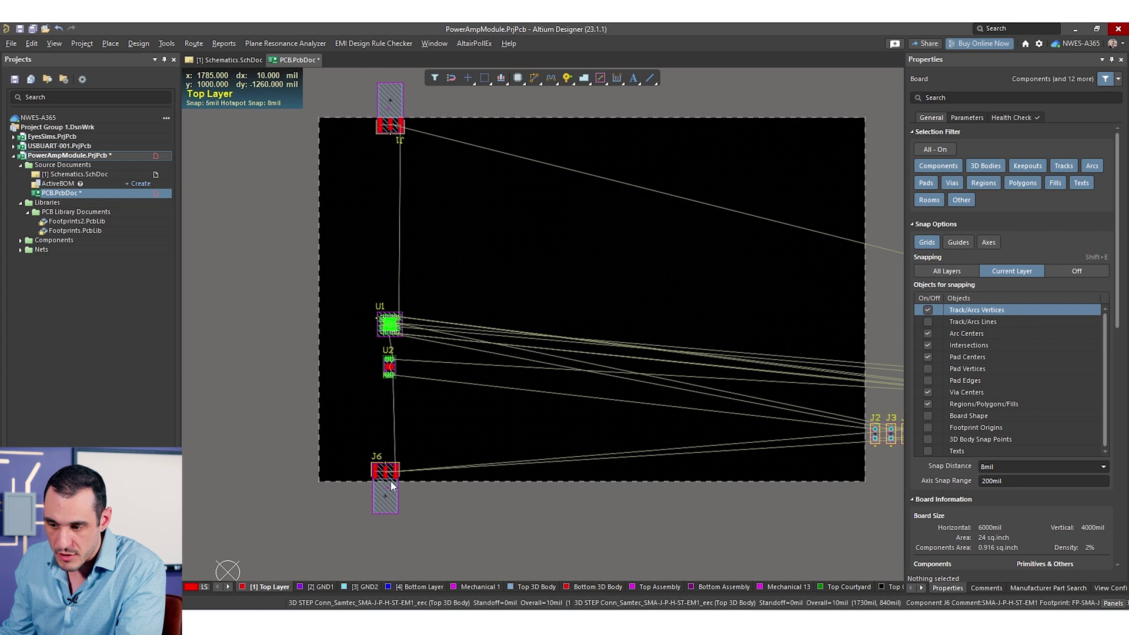
click(139, 45)
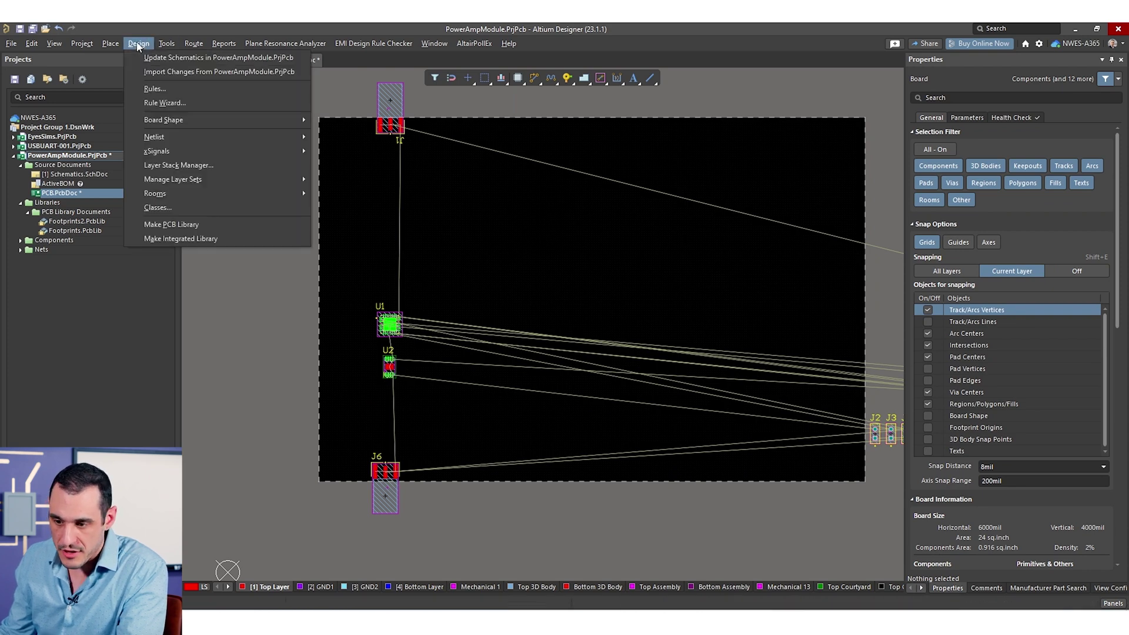
click(183, 208)
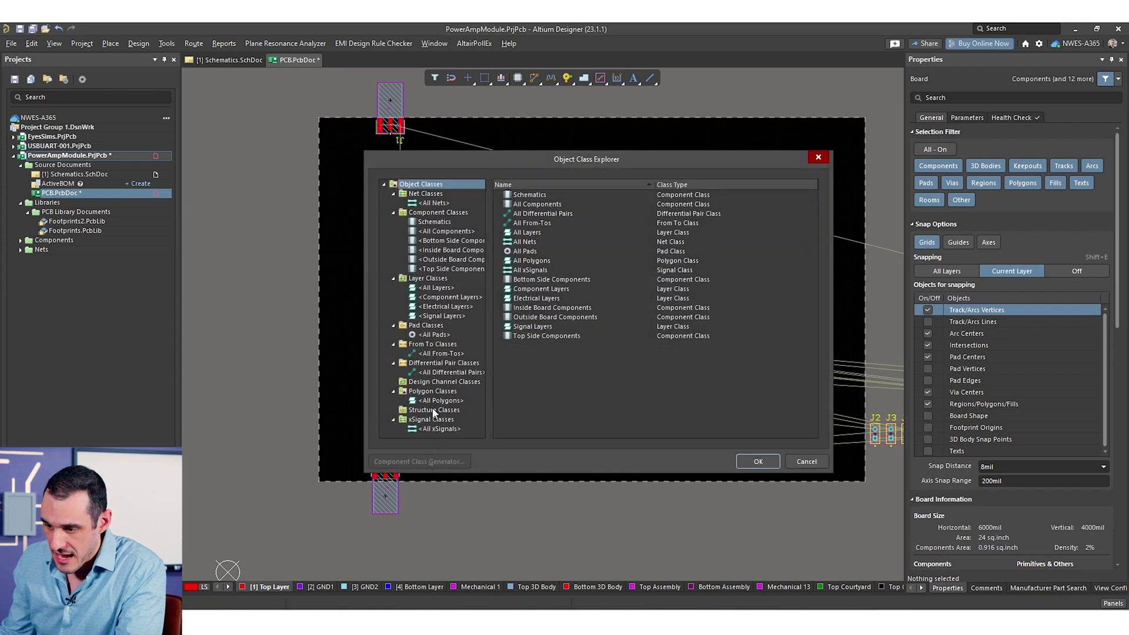
right_click(442, 204)
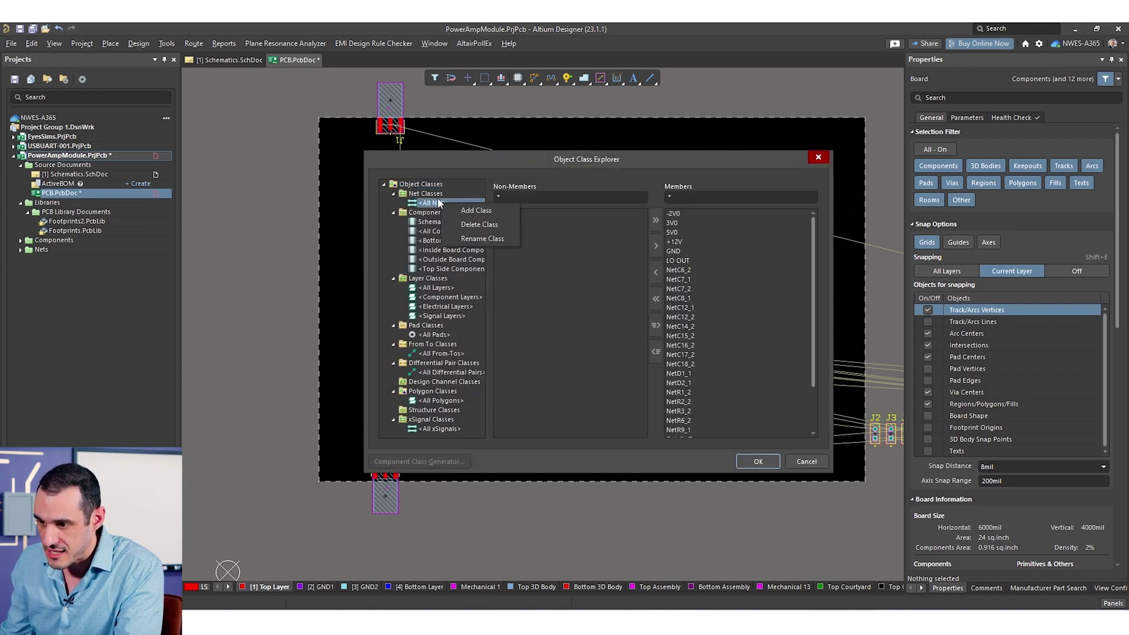
click(460, 213)
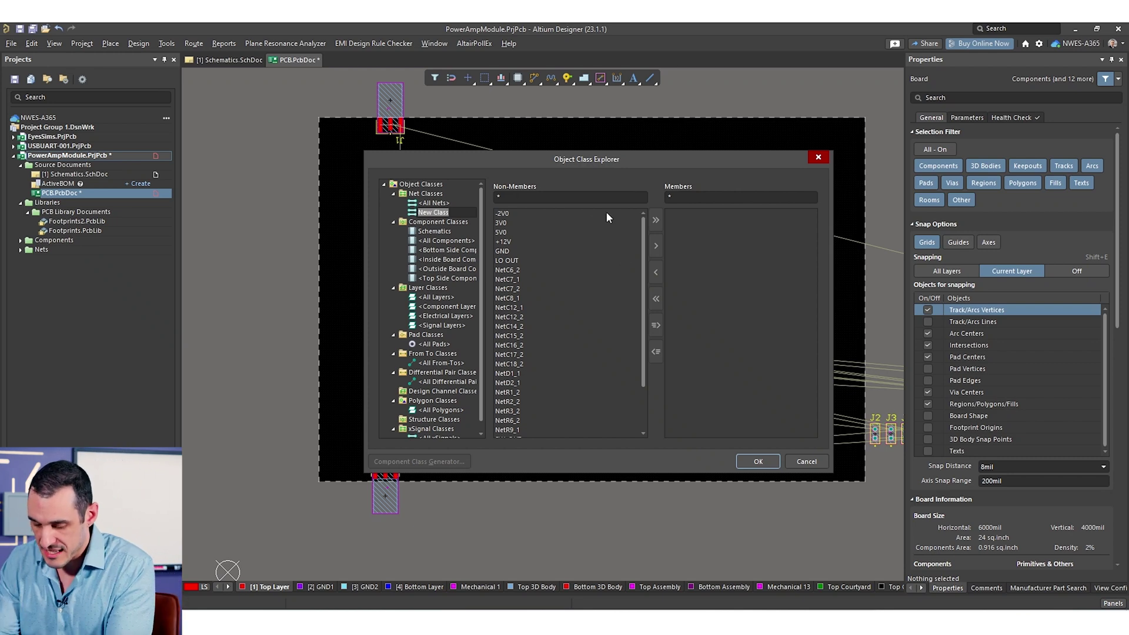
text(RF)
key(Return)
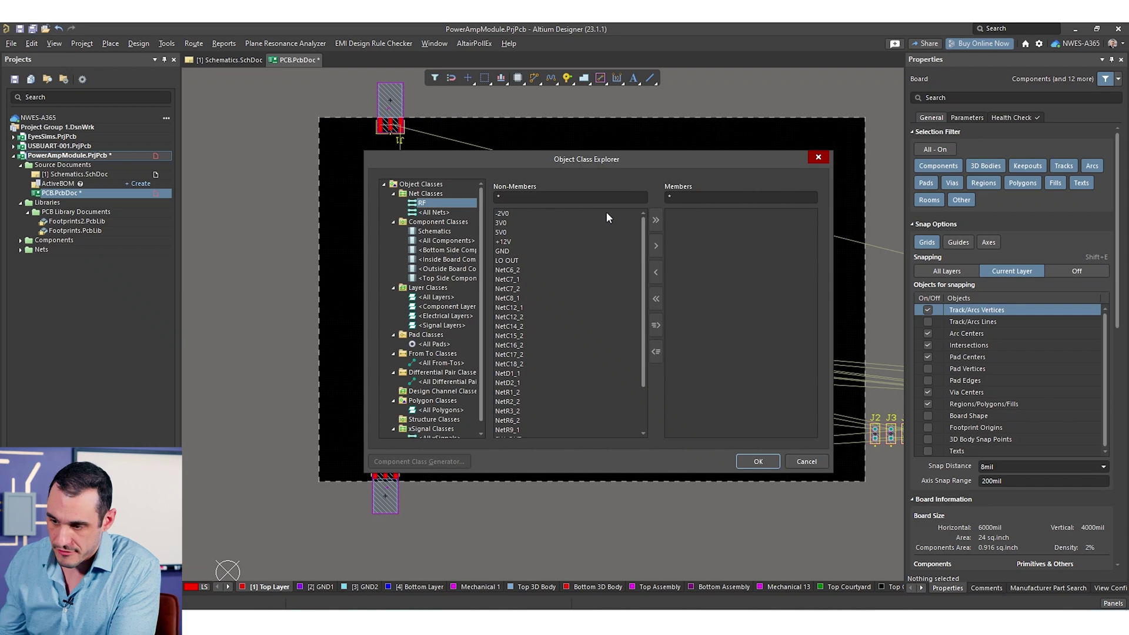
click(759, 461)
- Place capacitor C7 on the board between U1 and U2
ctrl+scroll(400, 404, up, 5)
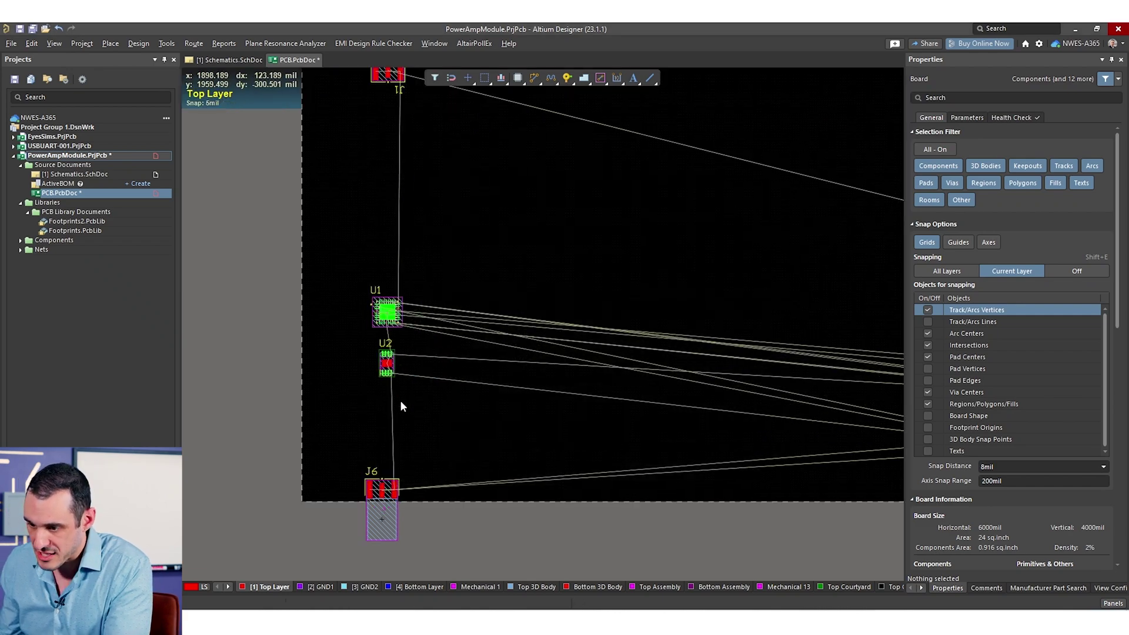
ctrl+scroll(386, 228, up, 8)
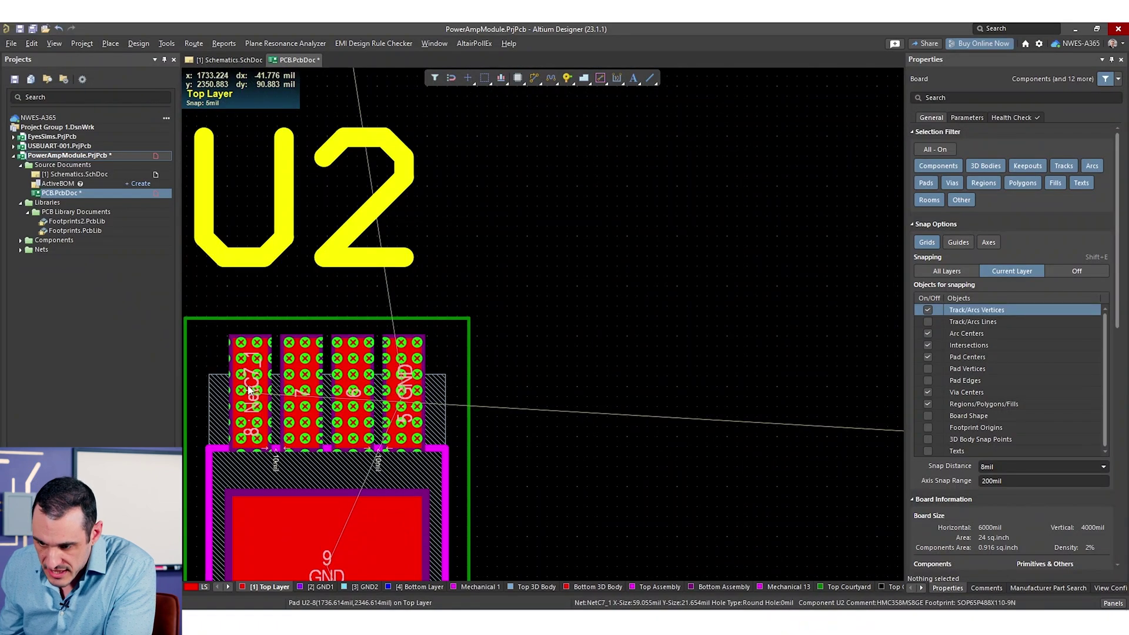
ctrl+scroll(252, 385, up, 1)
ctrl+scroll(564, 390, down, 15)
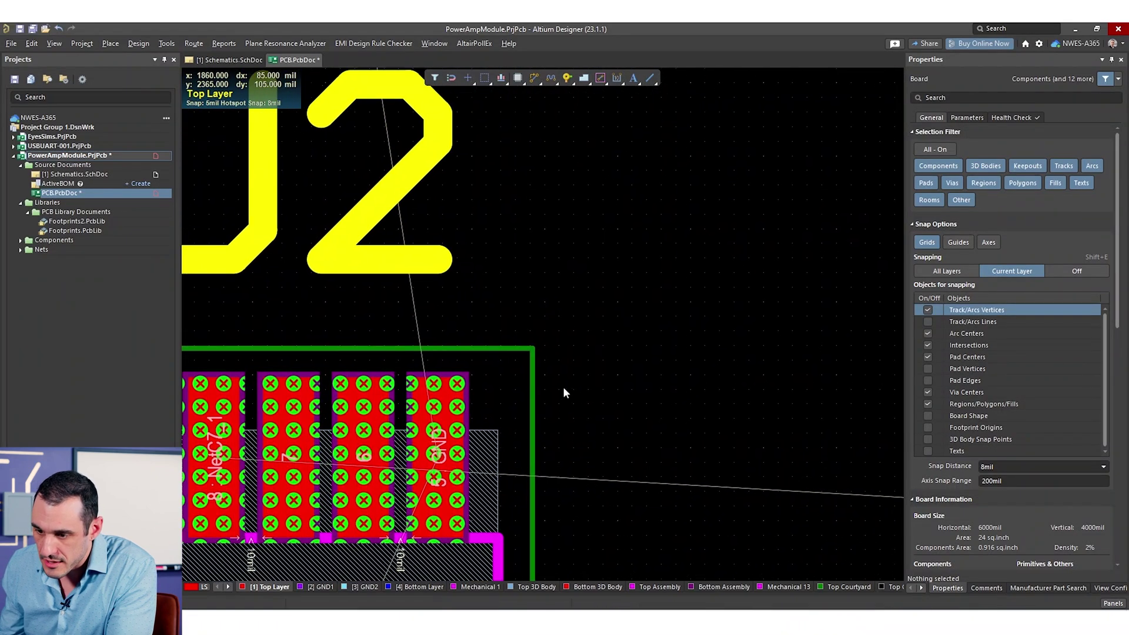
ctrl+scroll(672, 386, up, 3)
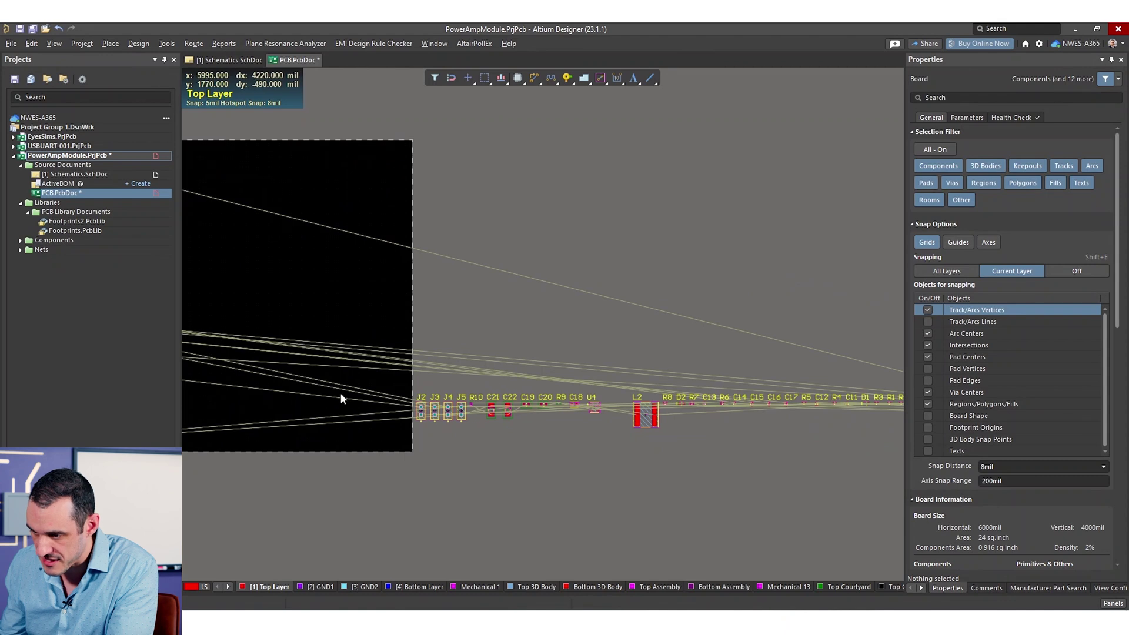
ctrl+scroll(343, 396, down, 3)
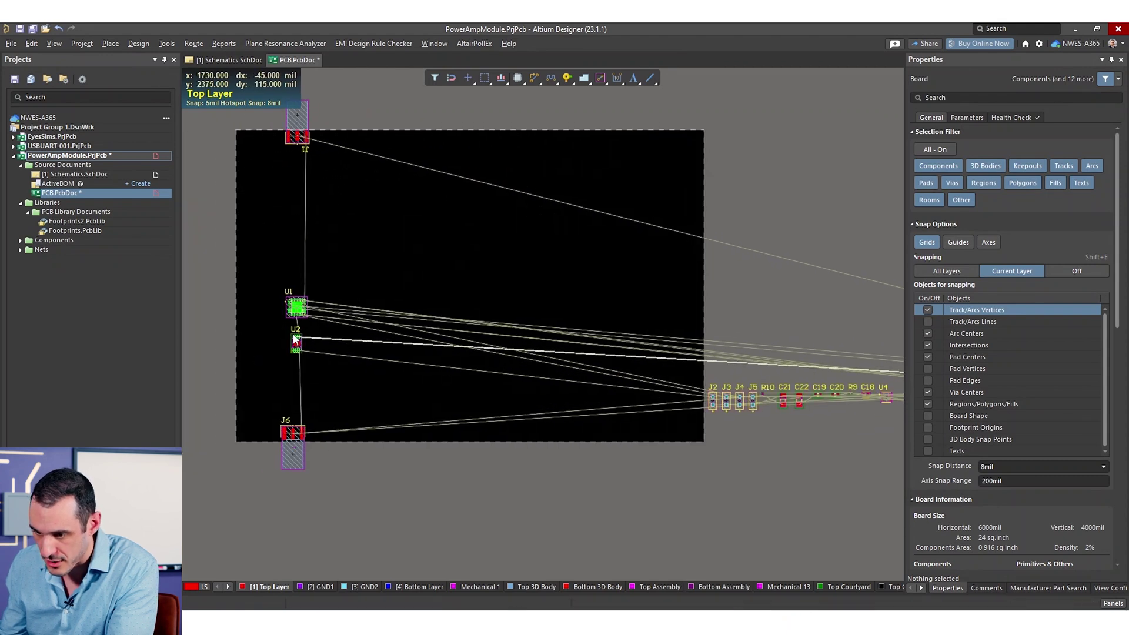
ctrl+scroll(288, 343, down, 2)
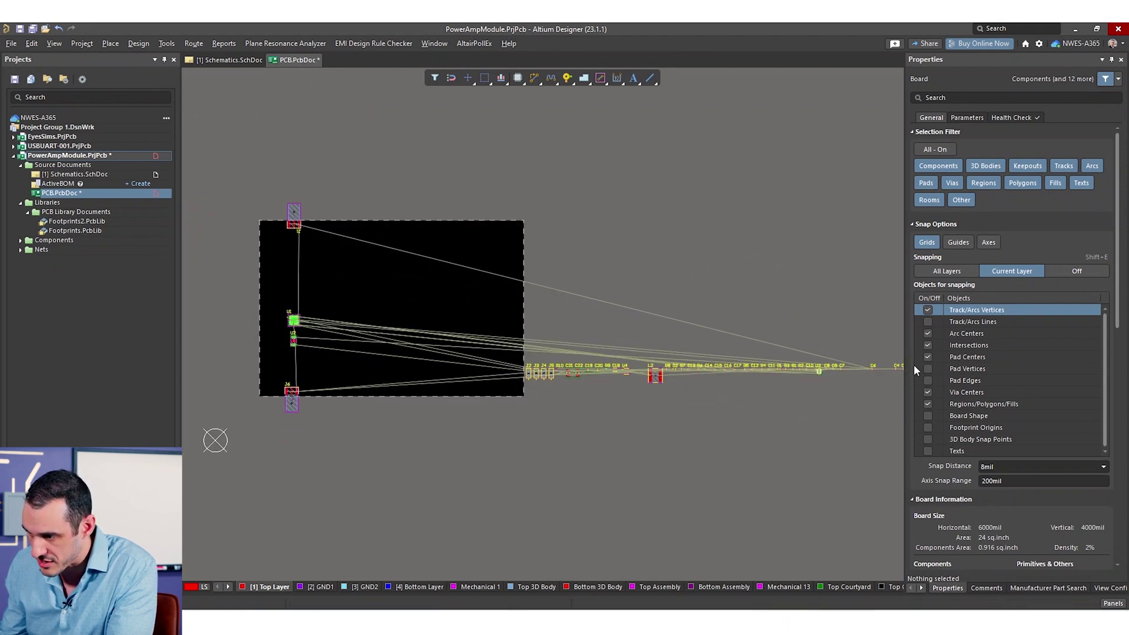
ctrl+scroll(842, 369, up, 5)
ctrl+scroll(821, 373, up, 5)
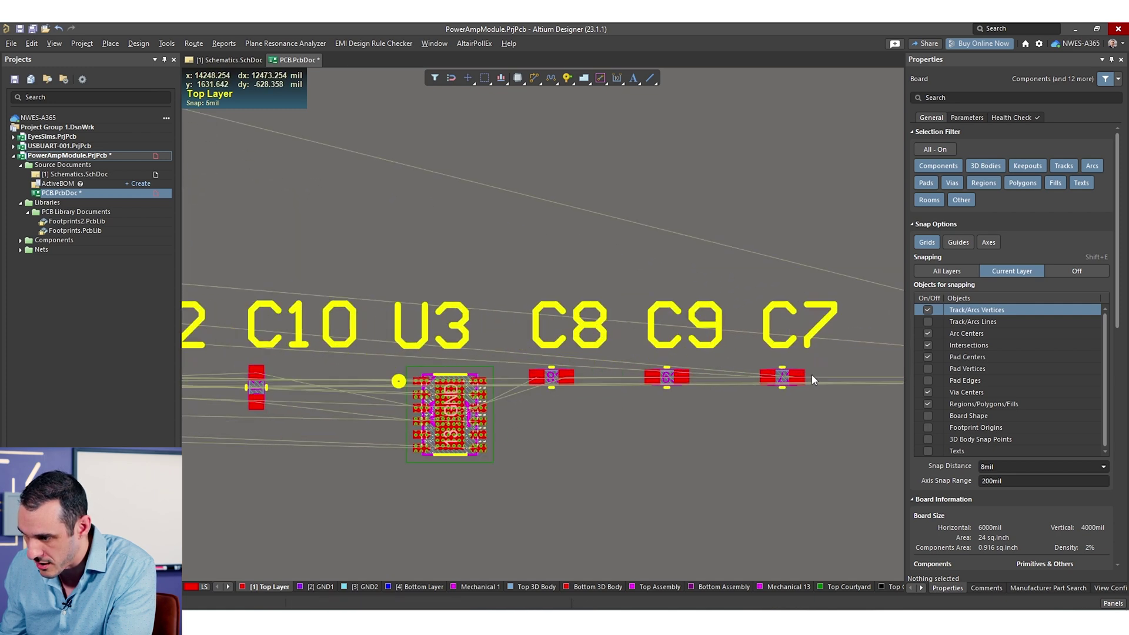
drag(812, 375, 194, 142)
ctrl+scroll(444, 205, down, 5)
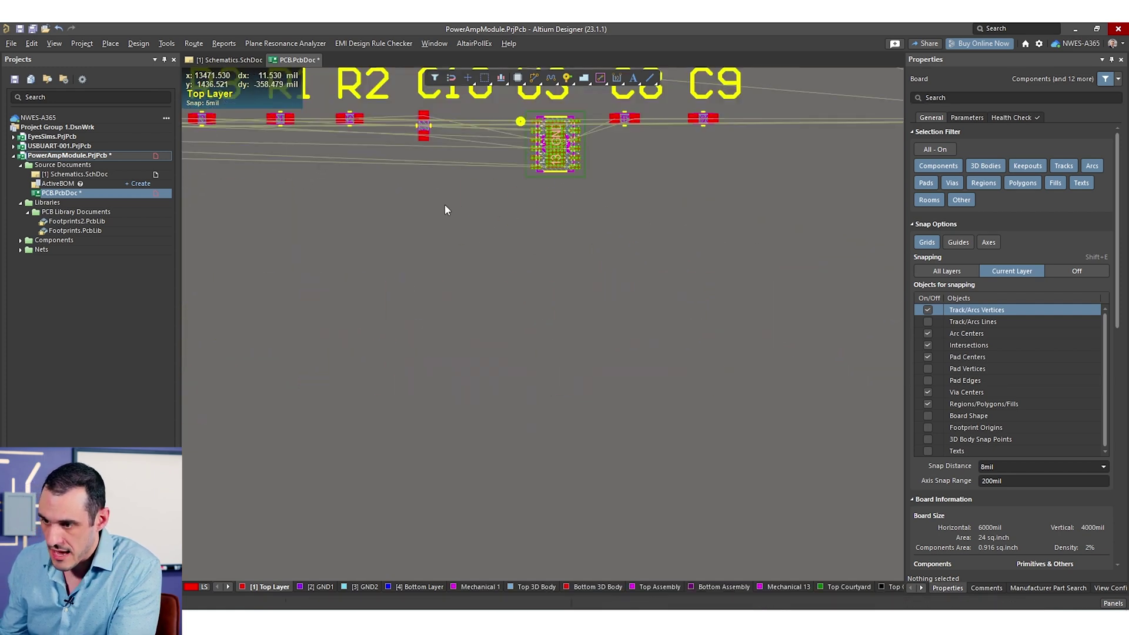
right_drag(419, 257, 866, 398)
ctrl+scroll(841, 391, up, 5)
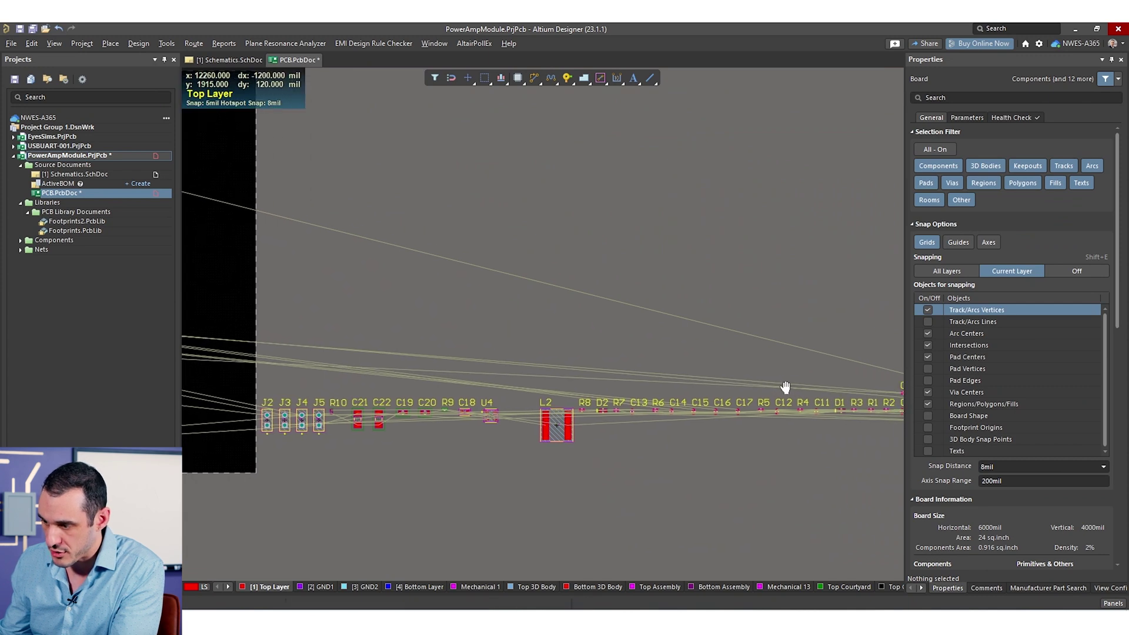
drag(824, 387, 396, 320)
ctrl+scroll(393, 318, up, 6)
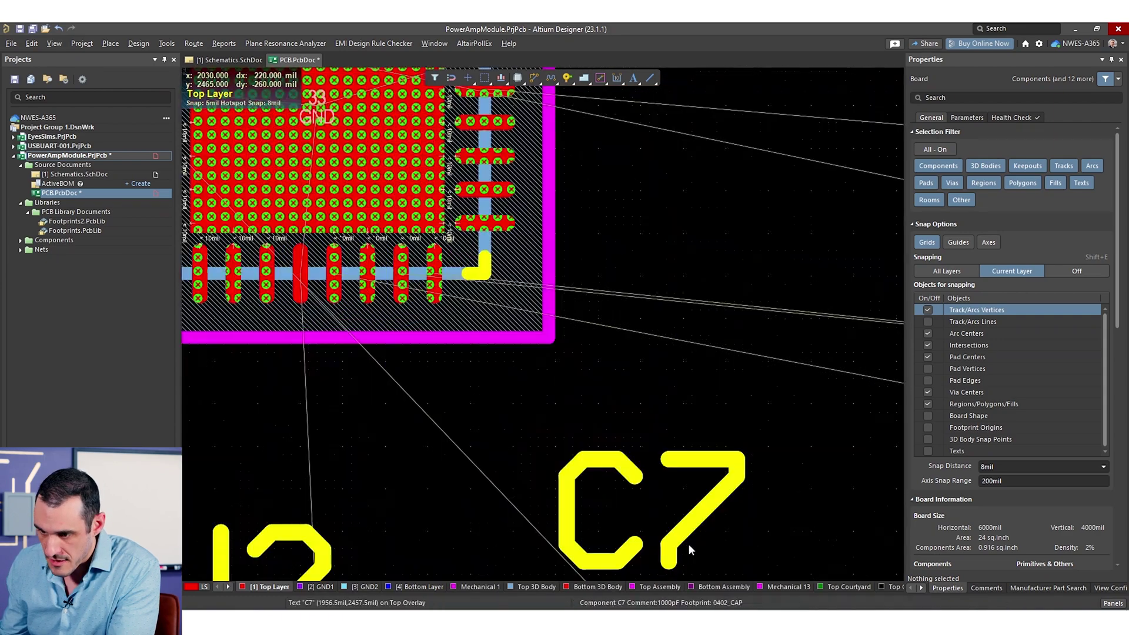
drag(648, 482, 283, 306)
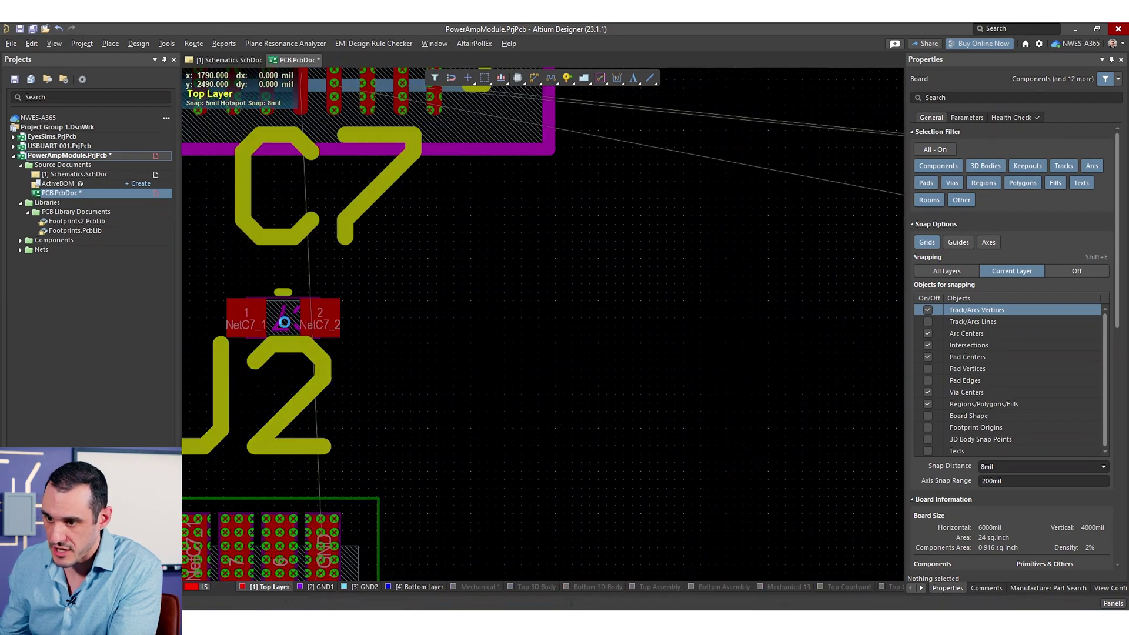
- Shift capacitor C6 up and to the left
scroll(393, 265, down, 2)
scroll(398, 229, up, 6)
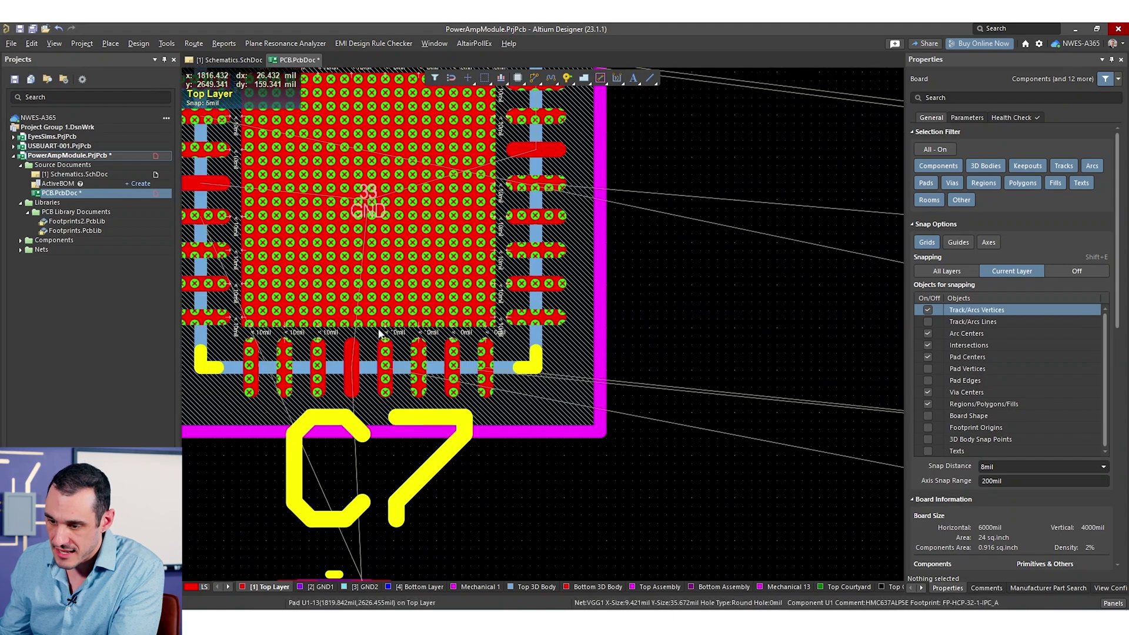
ctrl+scroll(355, 400, up, 2)
scroll(337, 345, up, 8)
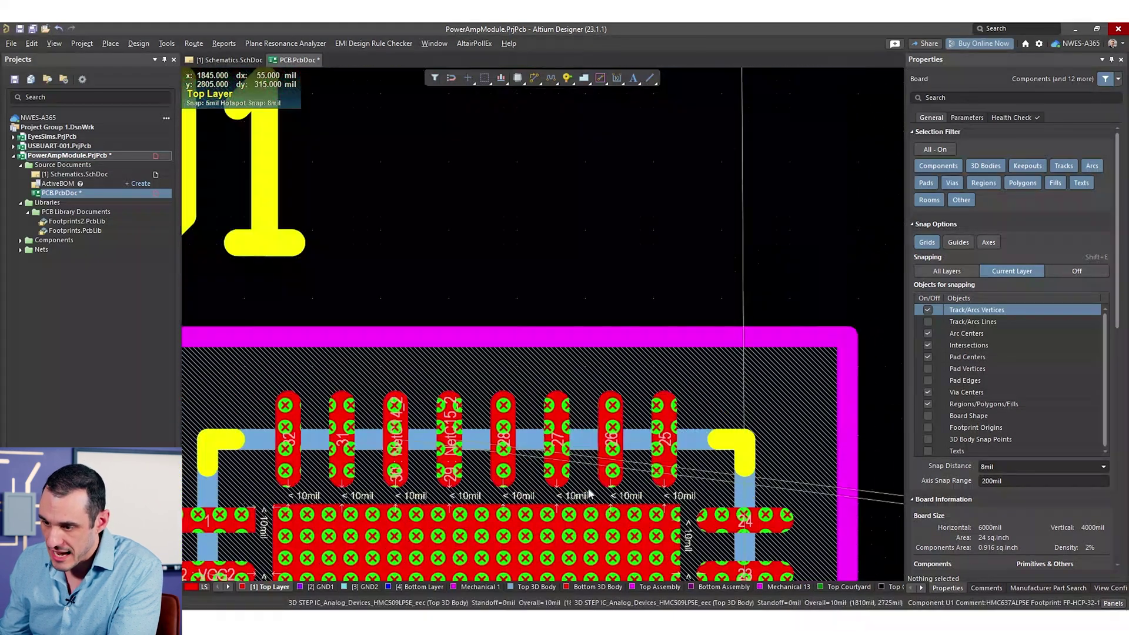
ctrl+scroll(580, 425, down, 8)
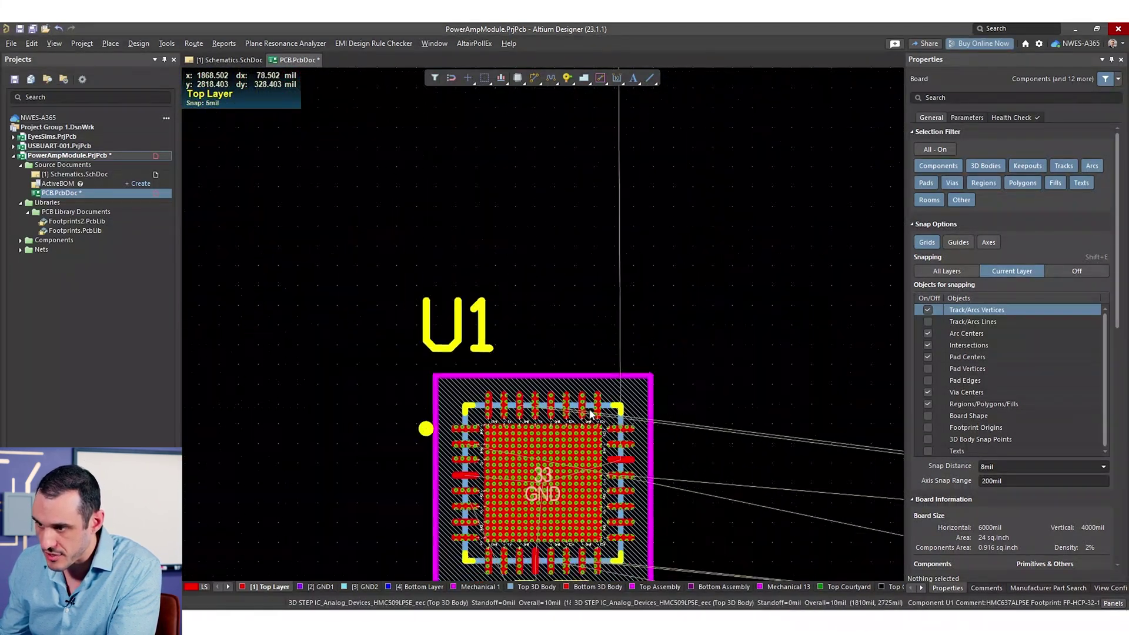
scroll(620, 311, down, 5)
ctrl+scroll(488, 245, down, 5)
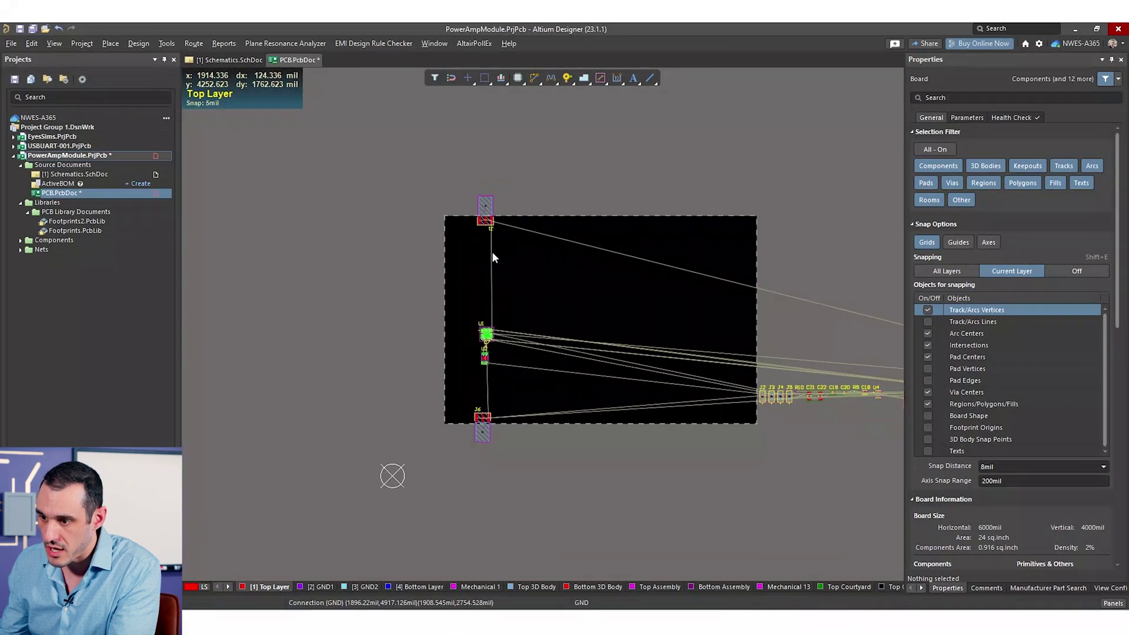
ctrl+scroll(485, 223, down, 4)
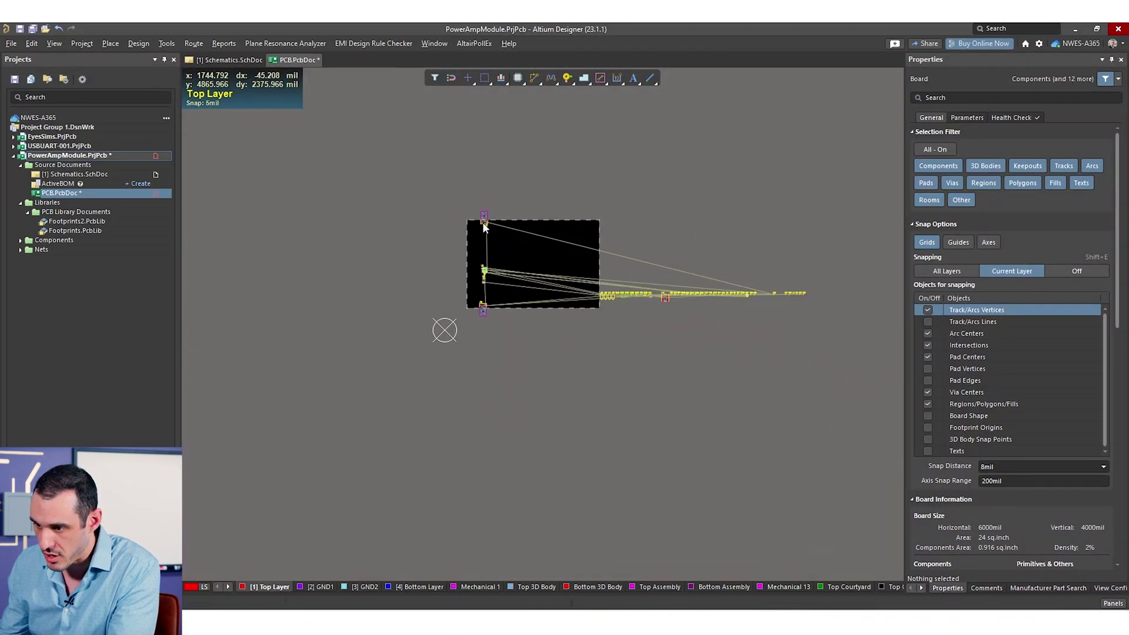
ctrl+scroll(794, 297, up, 6)
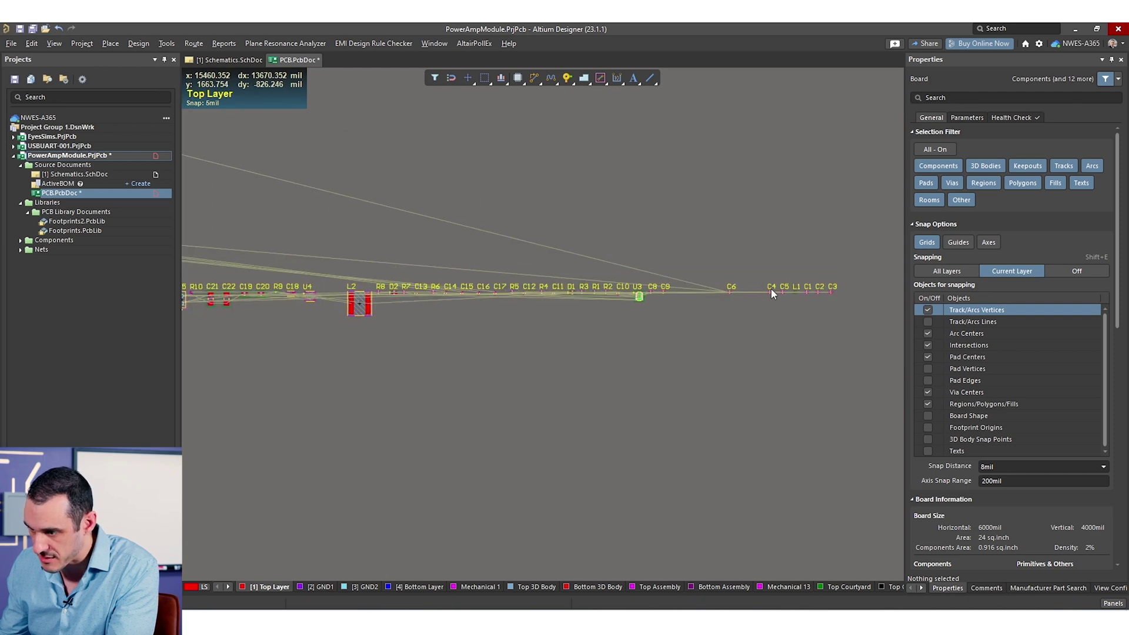
ctrl+scroll(742, 279, up, 8)
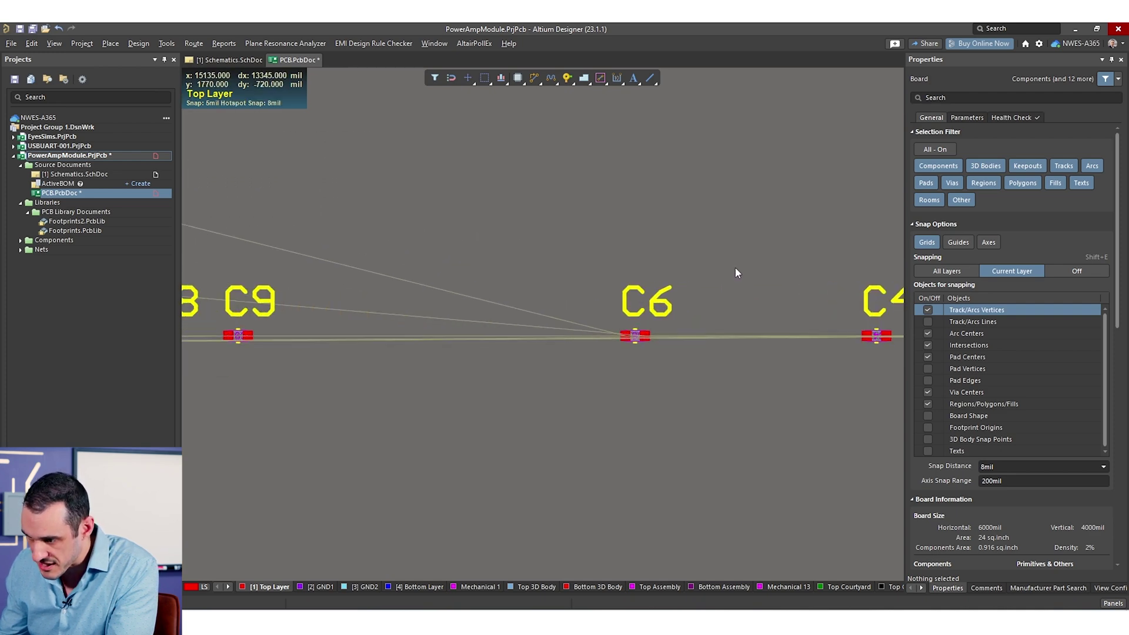
drag(591, 381, 495, 250)
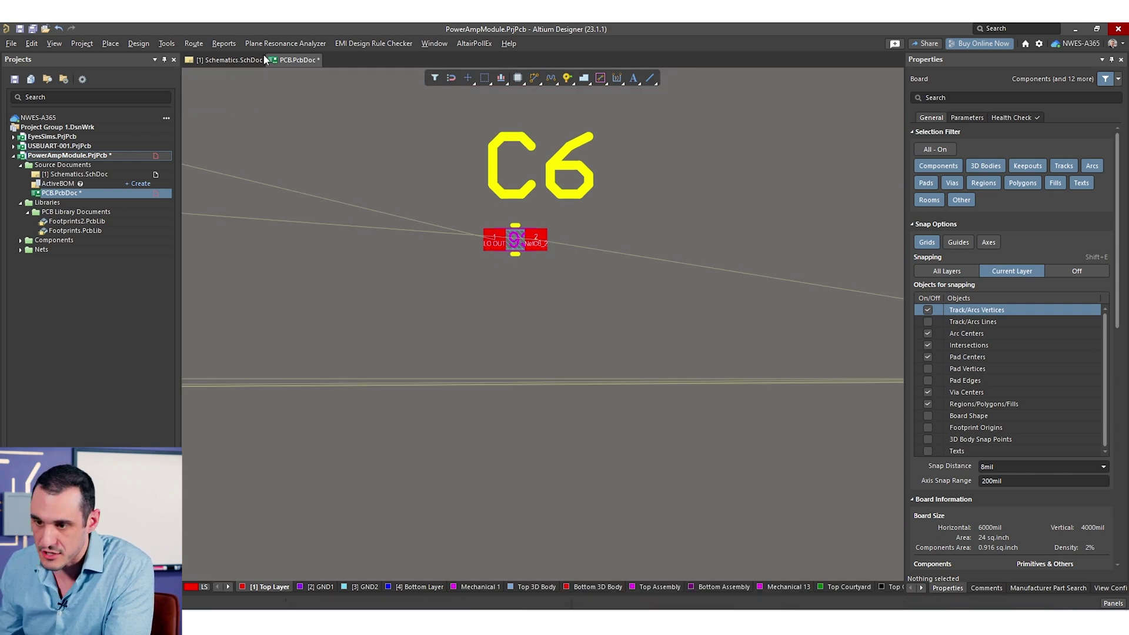
- Make LO OUT, NetC6_2, NetC7_1 and NetC7_2 members of the RF class
click(132, 40)
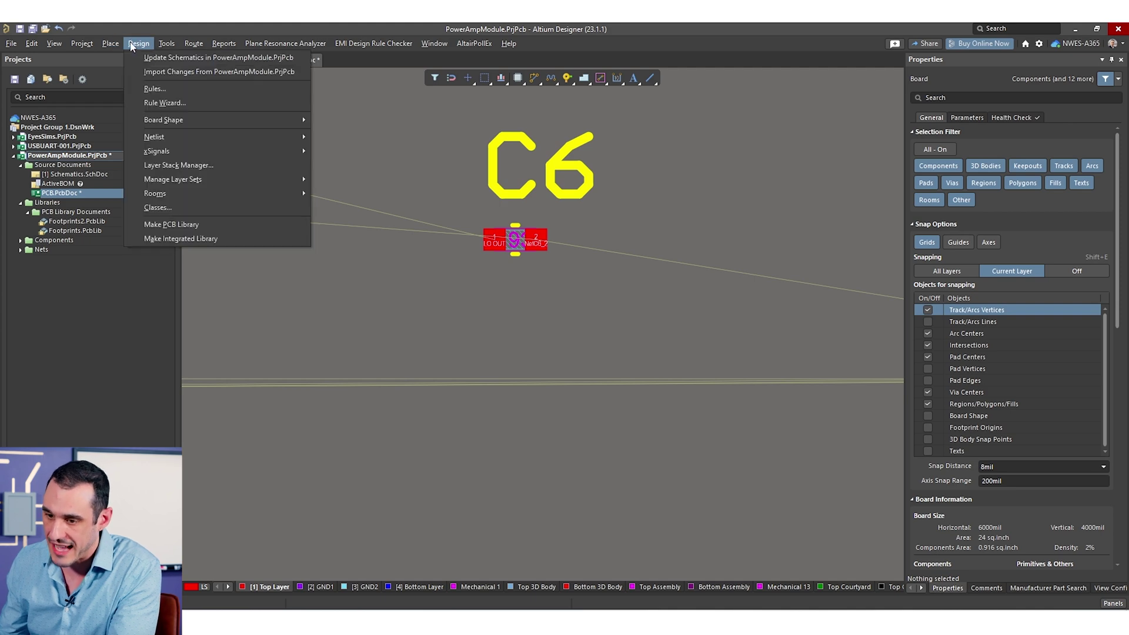
click(188, 208)
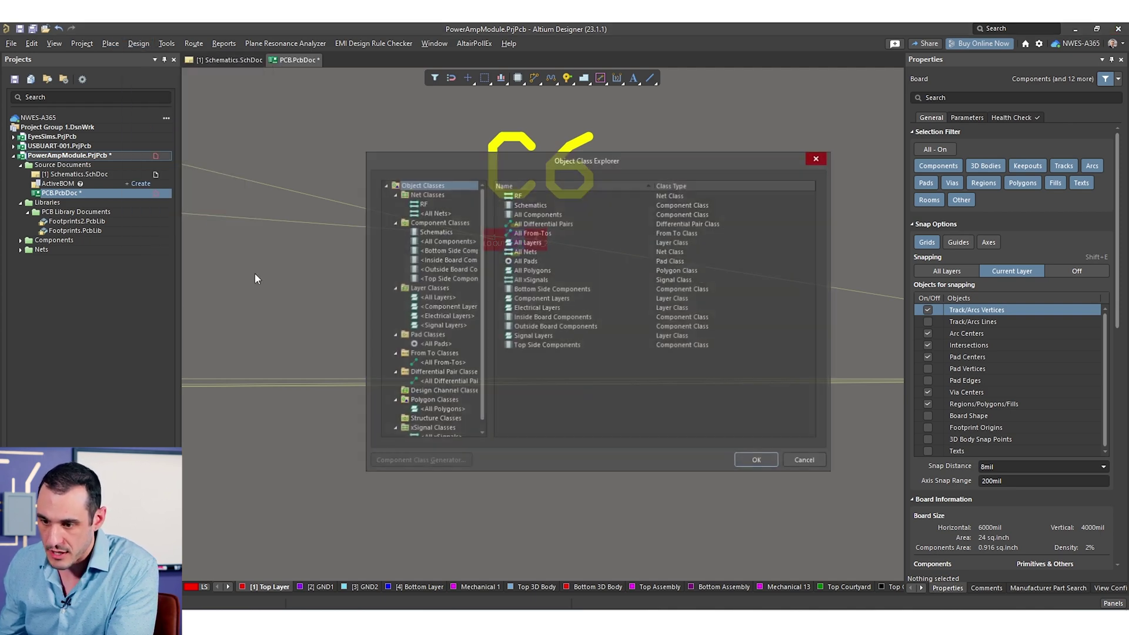
click(422, 203)
scroll(555, 298, down, 2)
scroll(522, 231, up, 3)
click(525, 232)
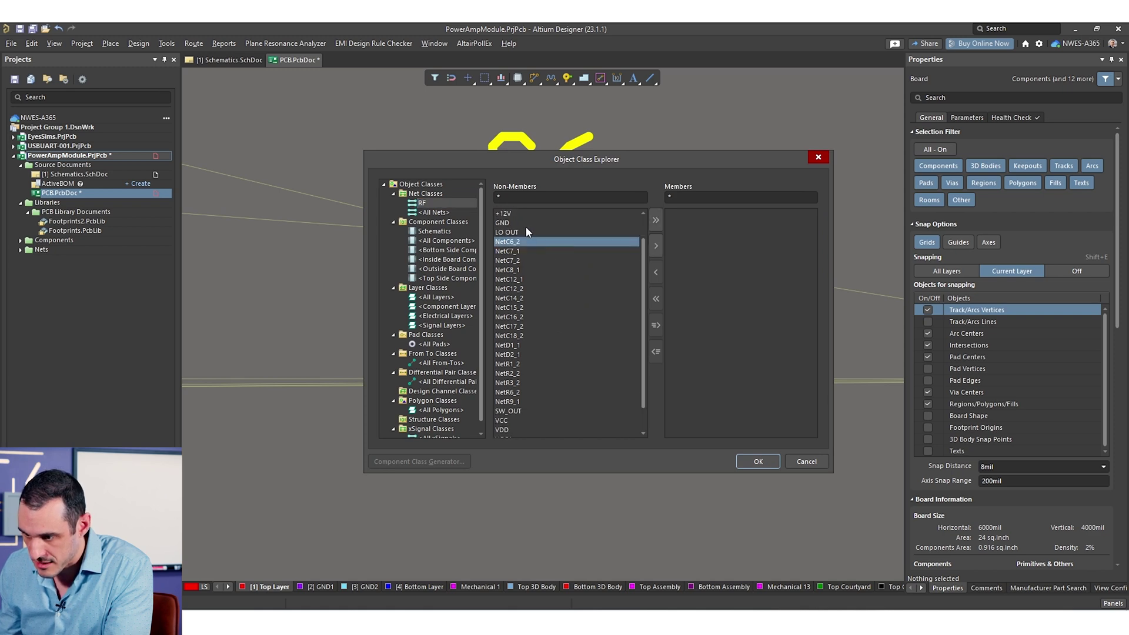
shift+click(522, 260)
click(657, 246)
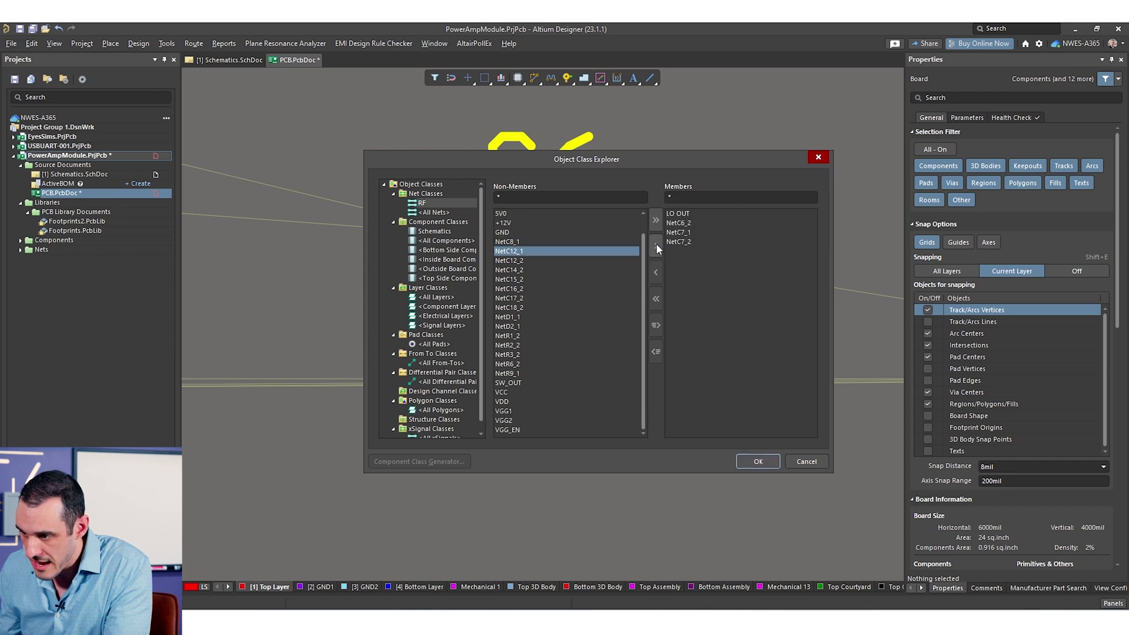
click(756, 461)
ctrl+scroll(513, 284, down, 5)
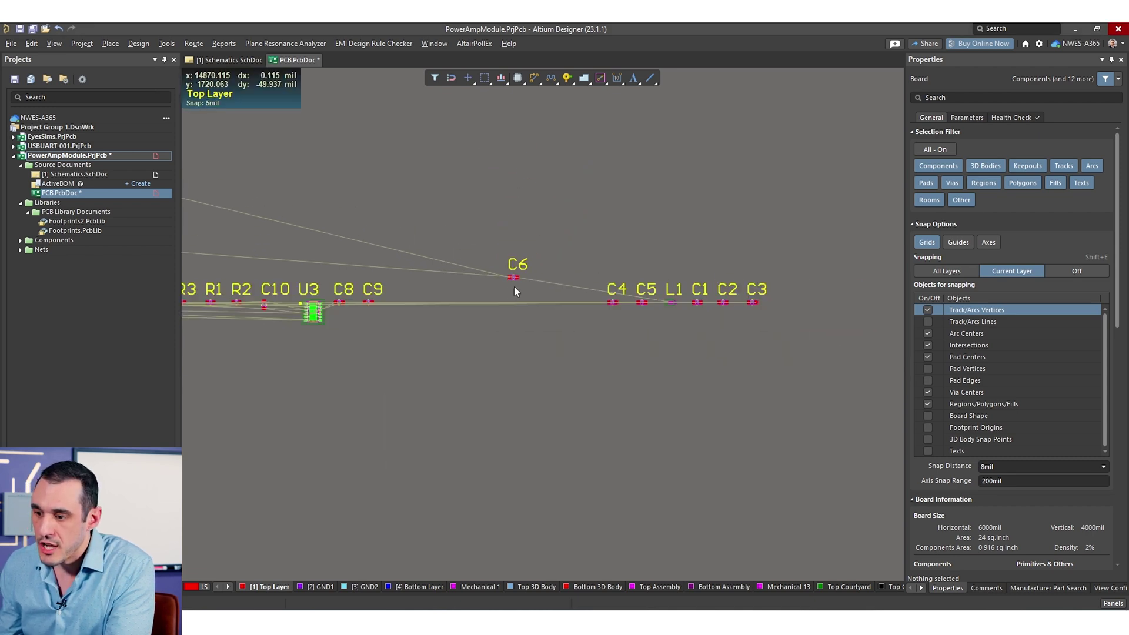
- Move C6 and the C4, C5, L1, C1, C2, C3 group onto the board
right_drag(520, 301, 582, 366)
ctrl+scroll(582, 366, down, 2)
drag(584, 360, 283, 273)
right_drag(777, 405, 420, 385)
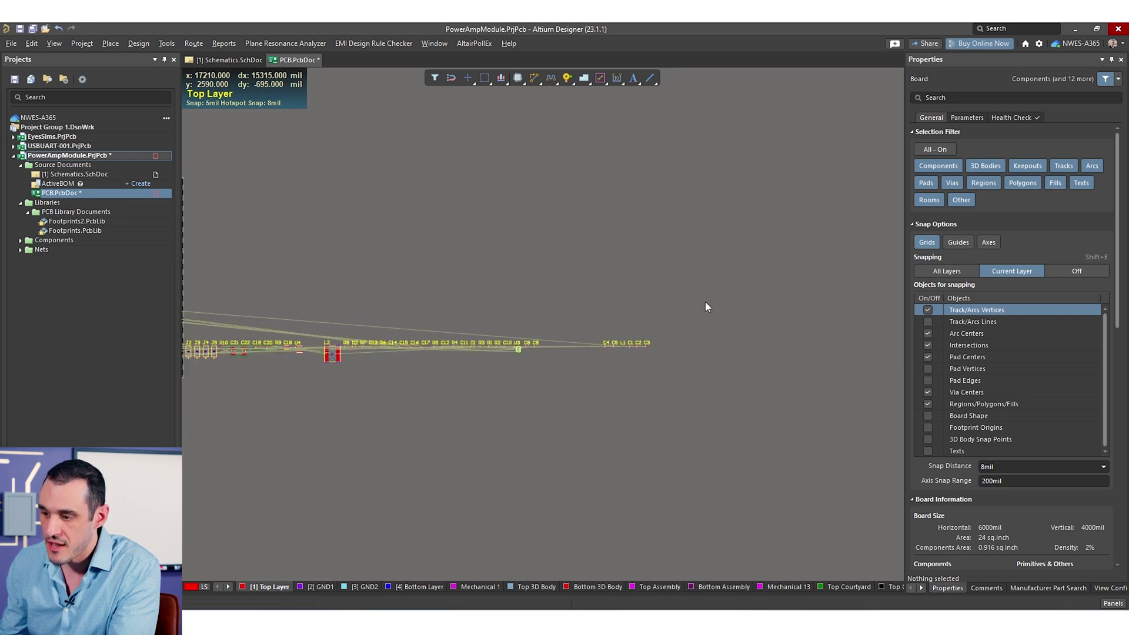
drag(709, 310, 579, 406)
drag(647, 347, 354, 294)
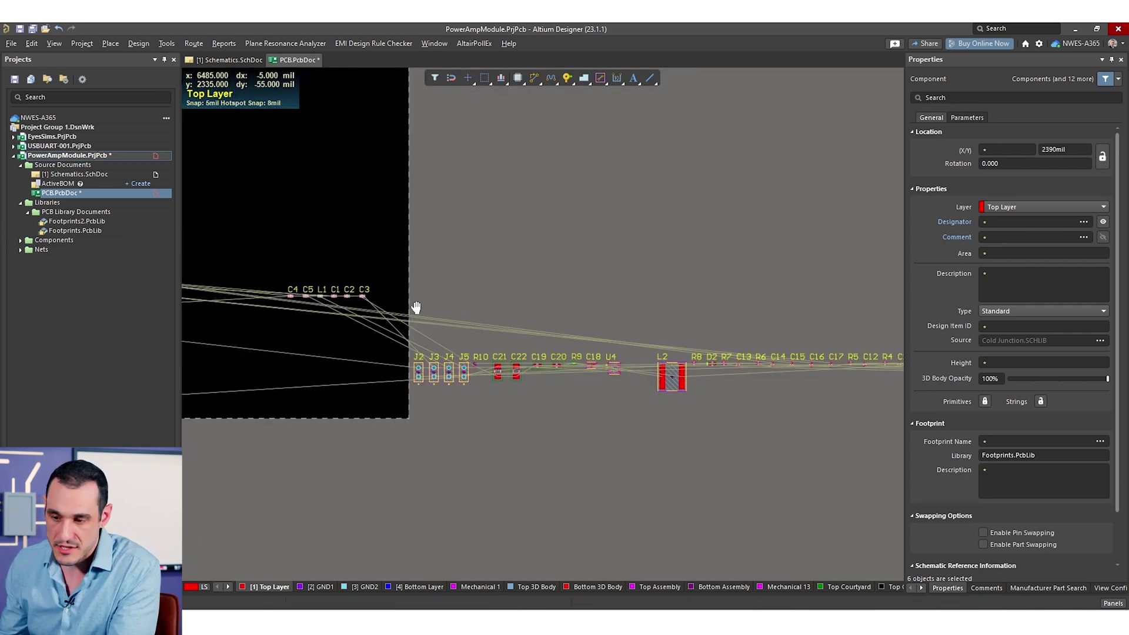
- Fit the board in view and open the PCB Rules and Constraints Editor
key(v)
key(f)
click(166, 44)
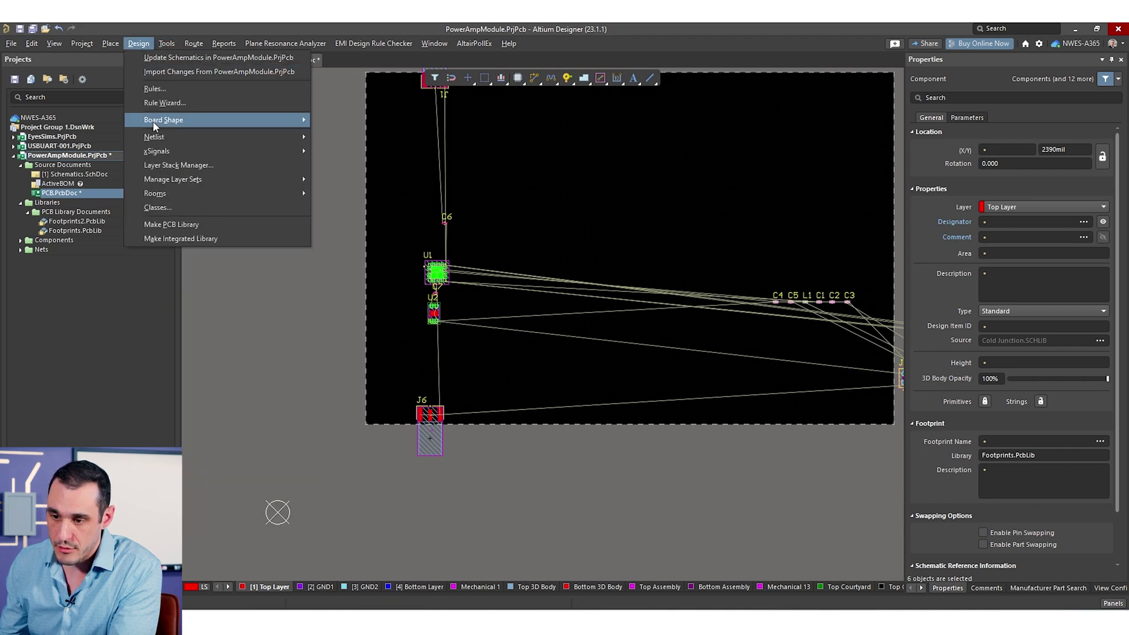
click(154, 89)
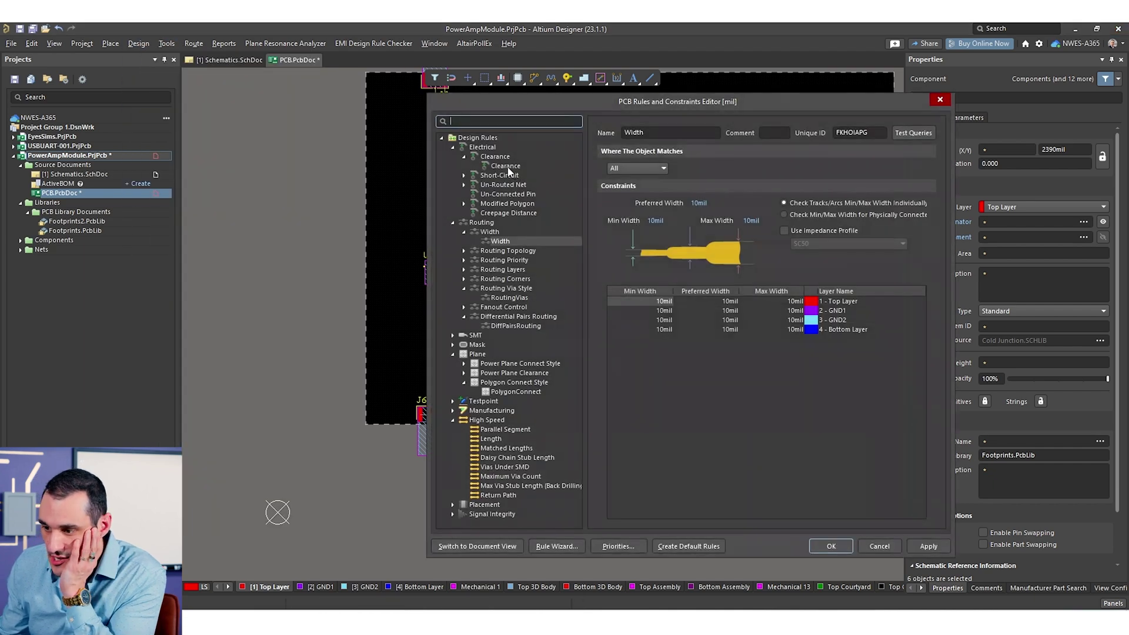
- Set the Width rule to 6mil minimum and 50mil maximum, keeping 10mil preferred
click(632, 170)
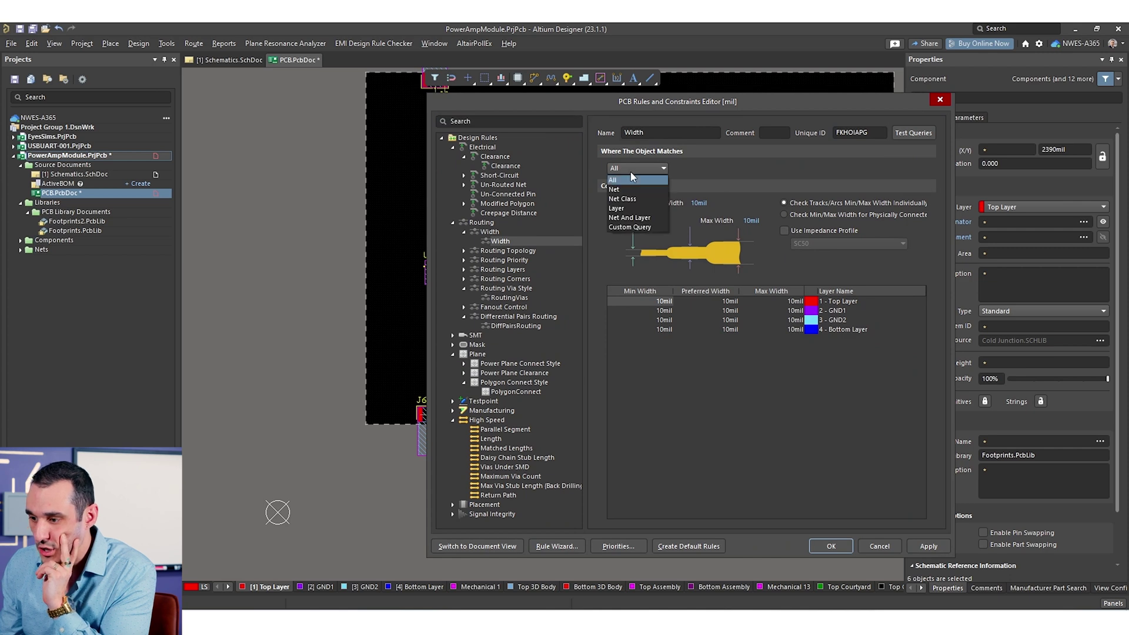
right_click(539, 235)
click(661, 171)
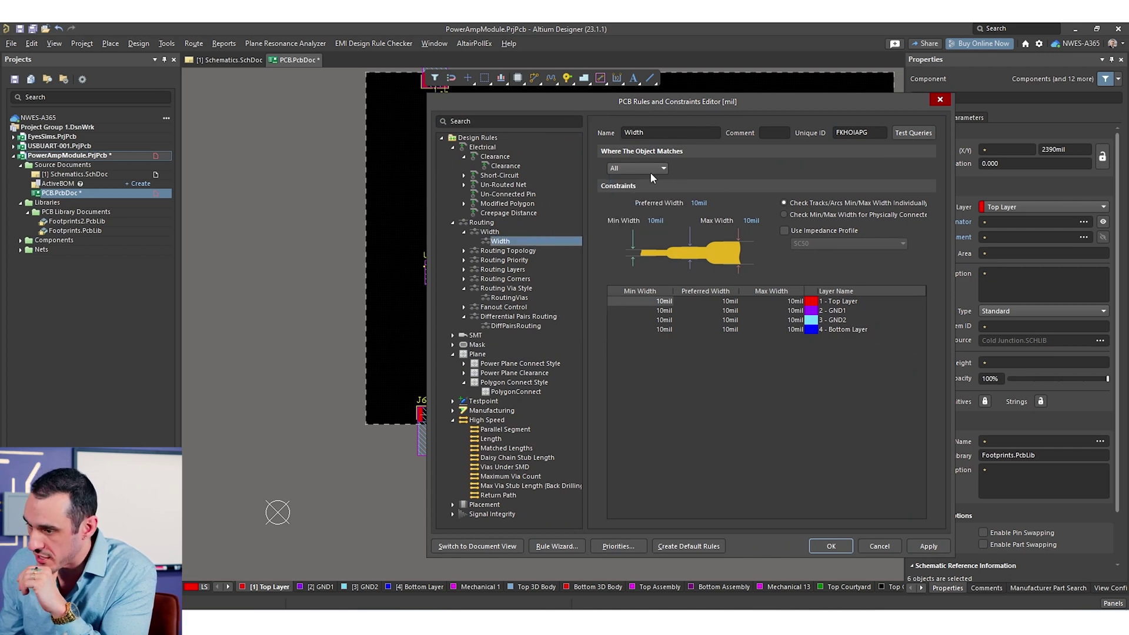
click(676, 213)
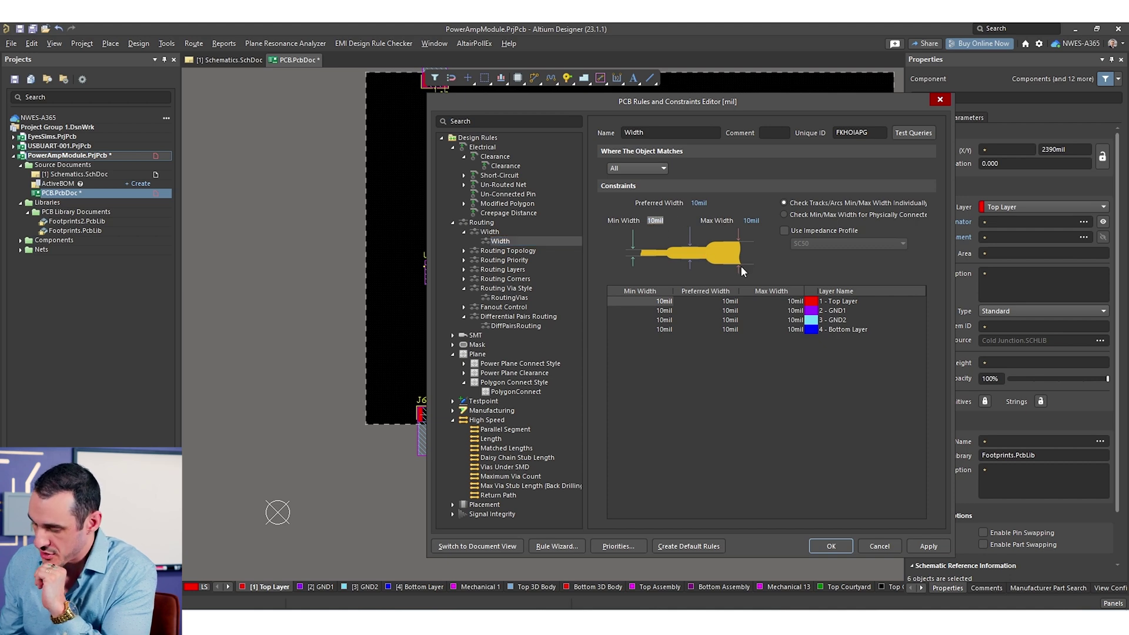
text(5)
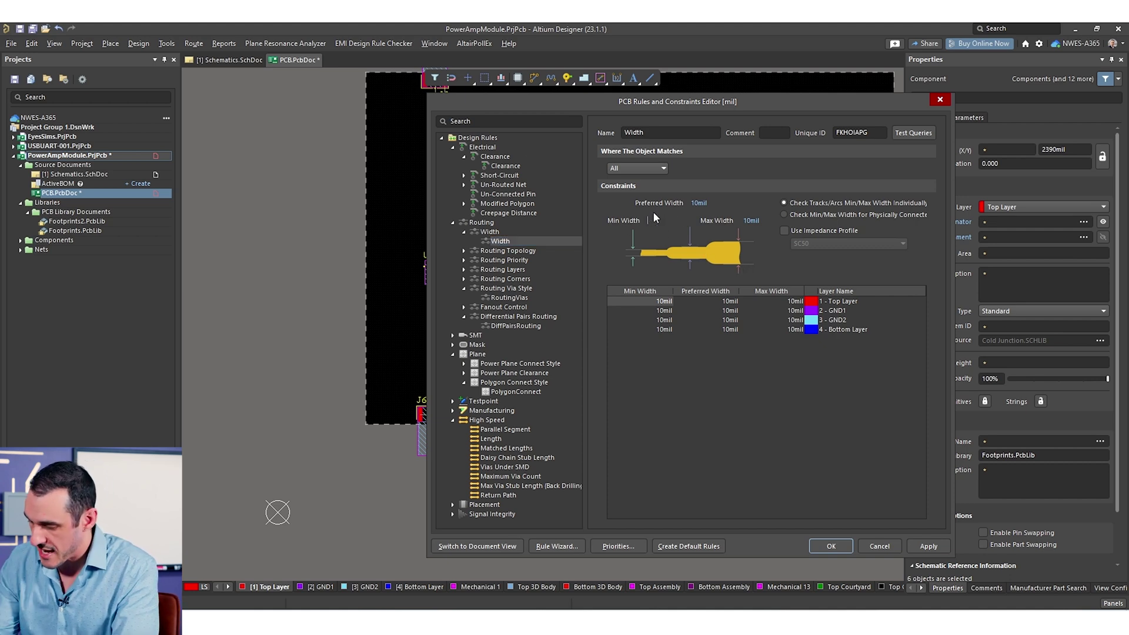
key(Return)
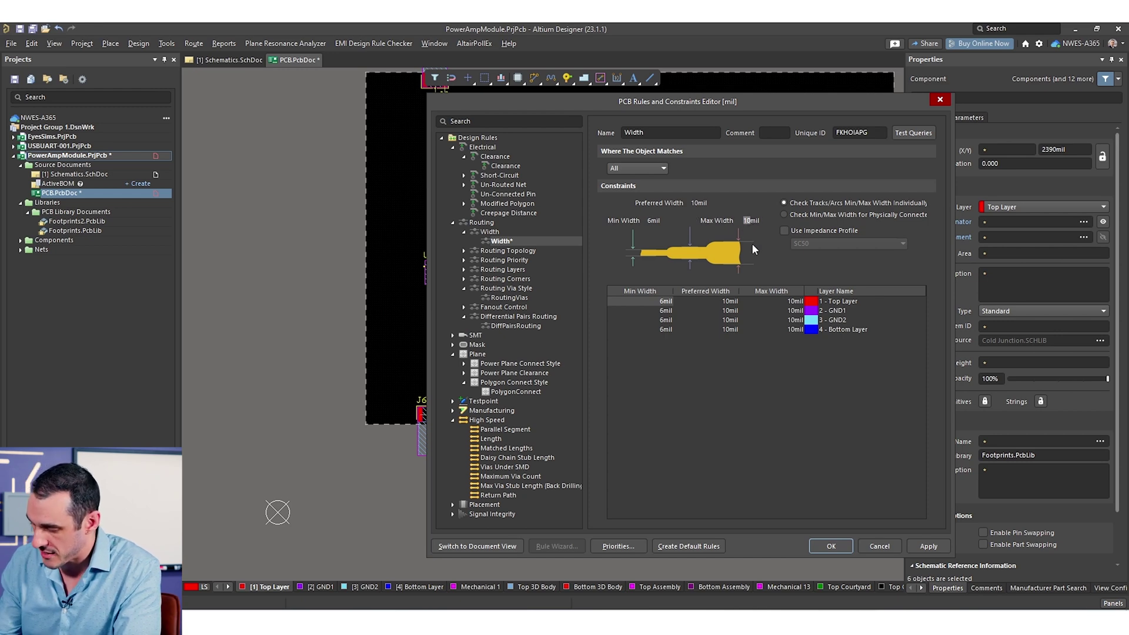
click(736, 474)
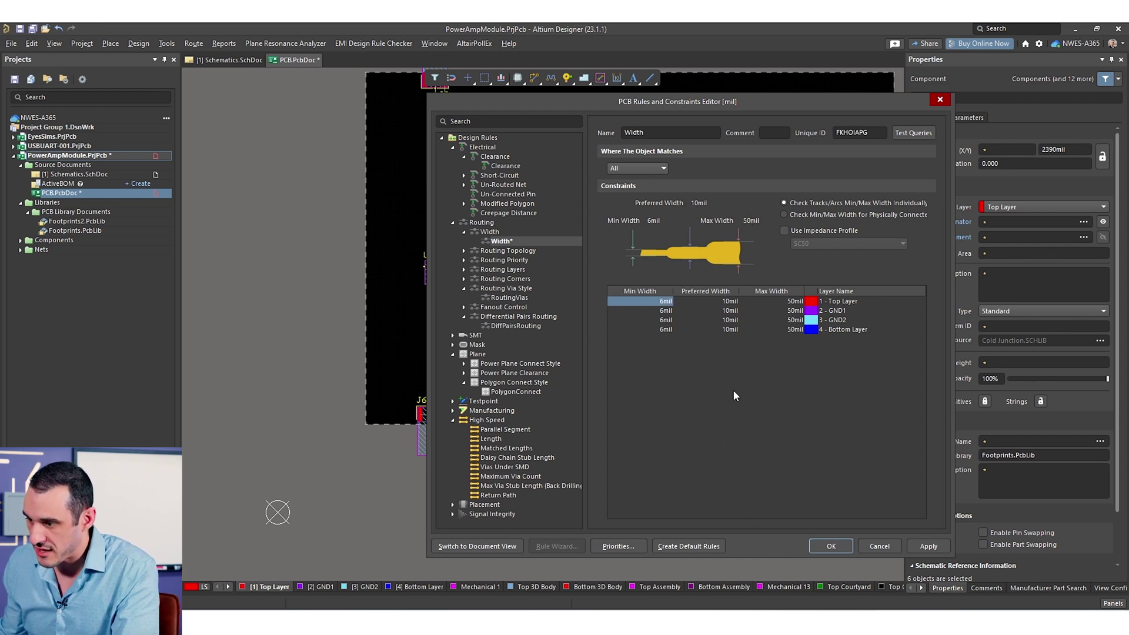
right_click(500, 246)
- Create a new width rule and name it Width_RF
click(510, 250)
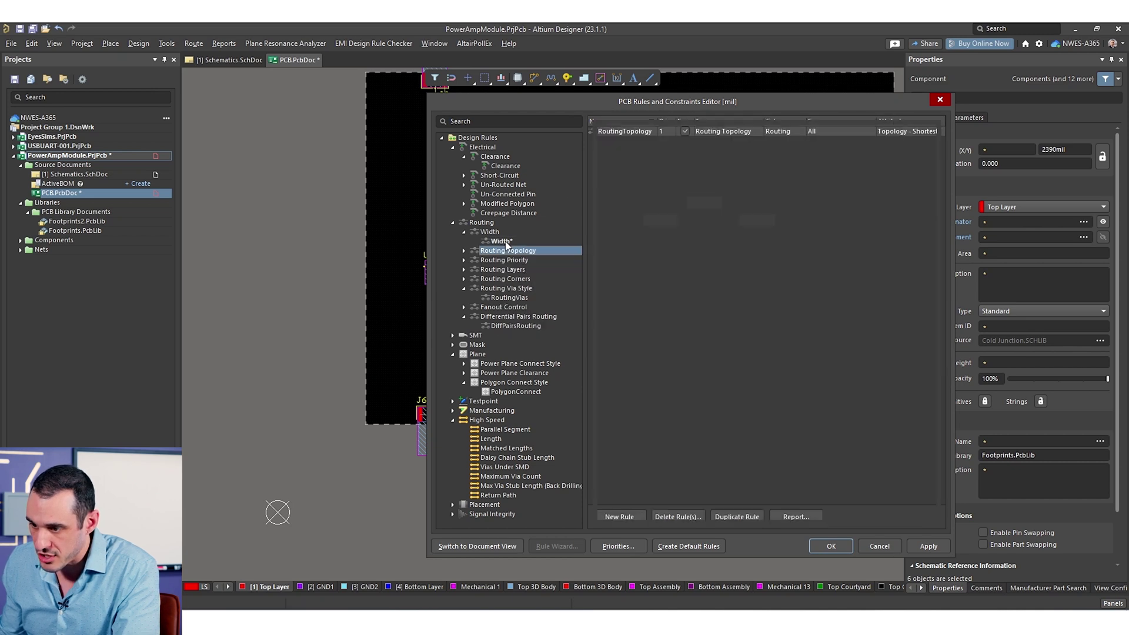
right_click(511, 250)
key(Escape)
click(557, 241)
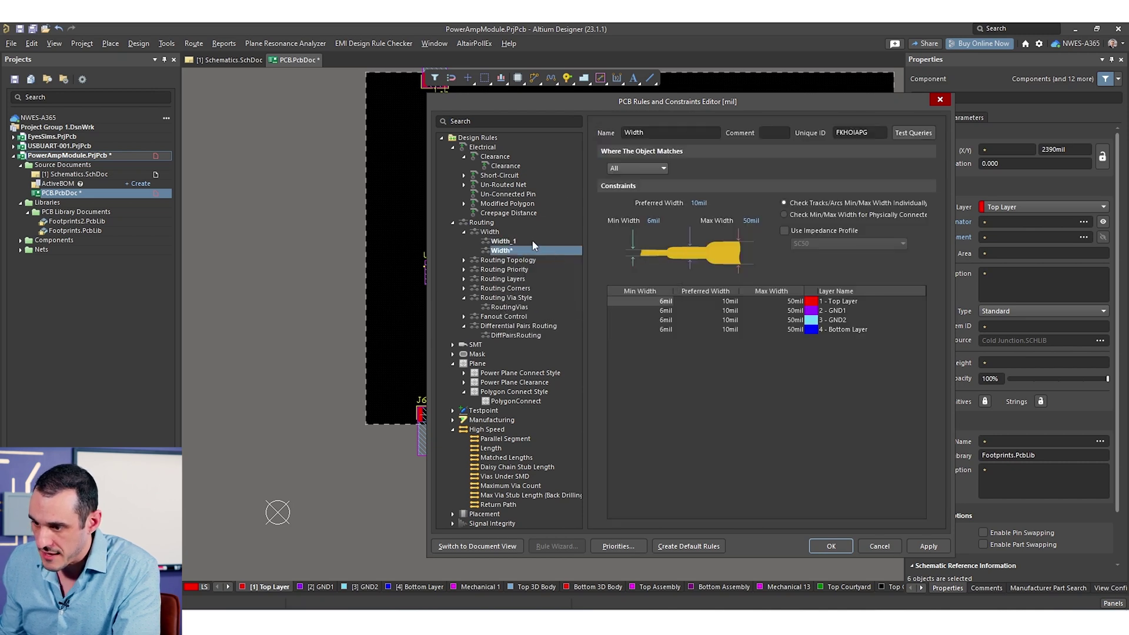
click(678, 133)
text(Width_RF)
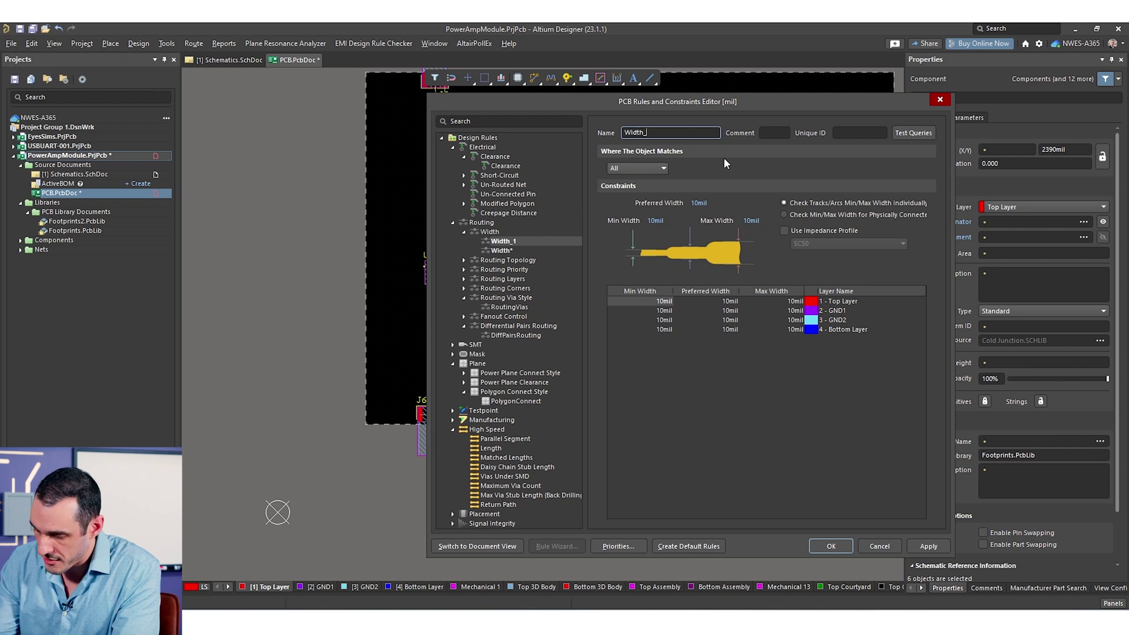
- Size Width_RF from the SC50 impedance profile and scope it to net class RF
click(809, 236)
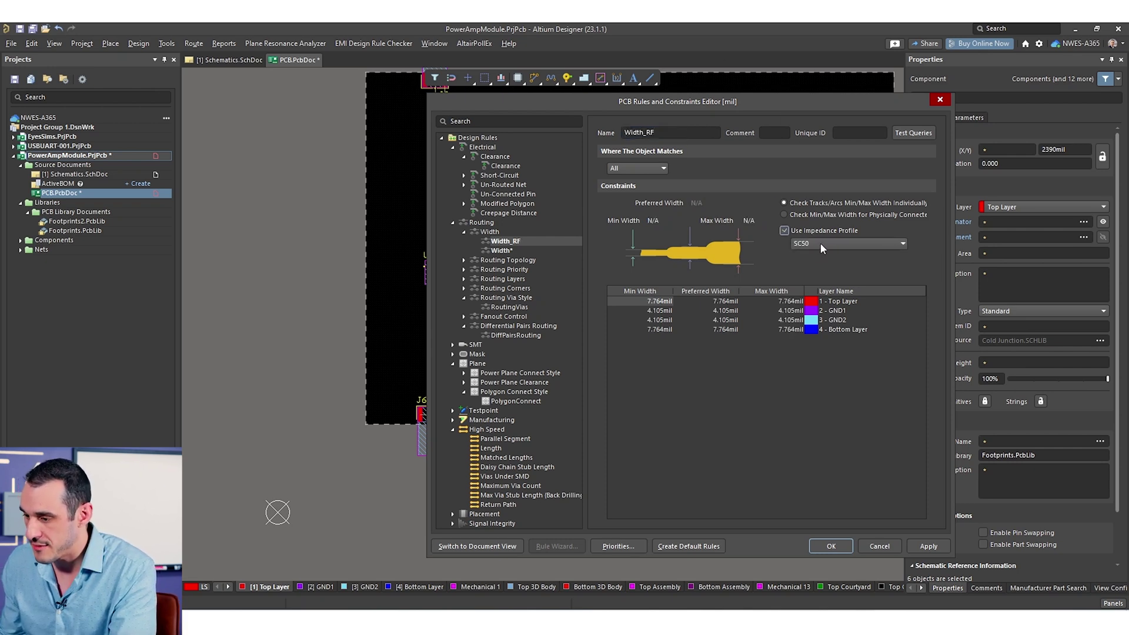
click(651, 169)
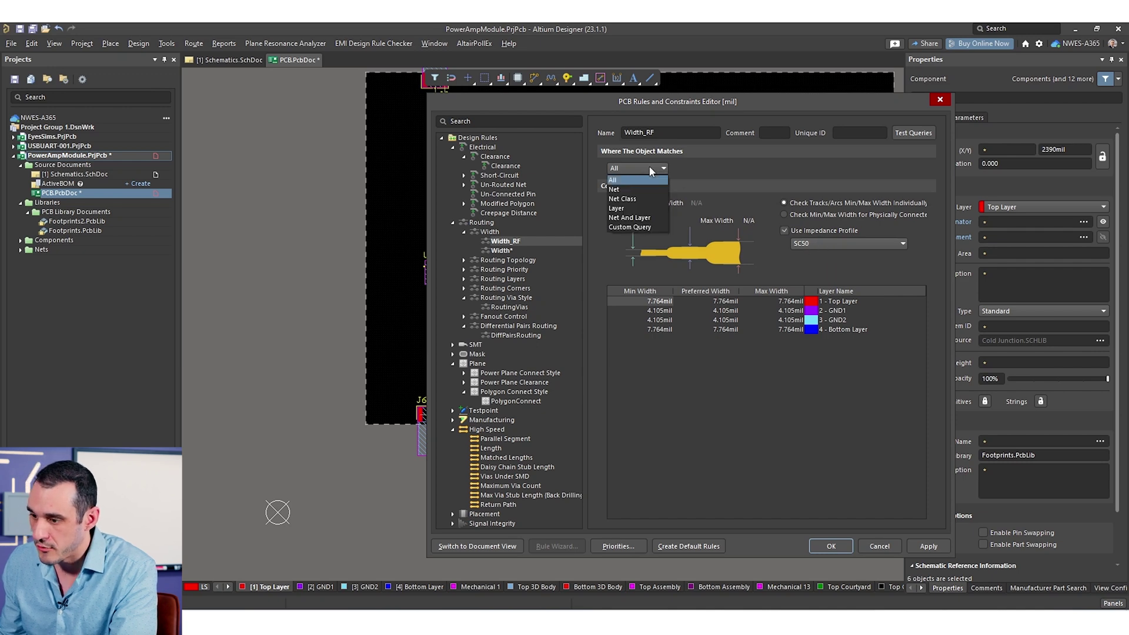
click(640, 201)
click(709, 169)
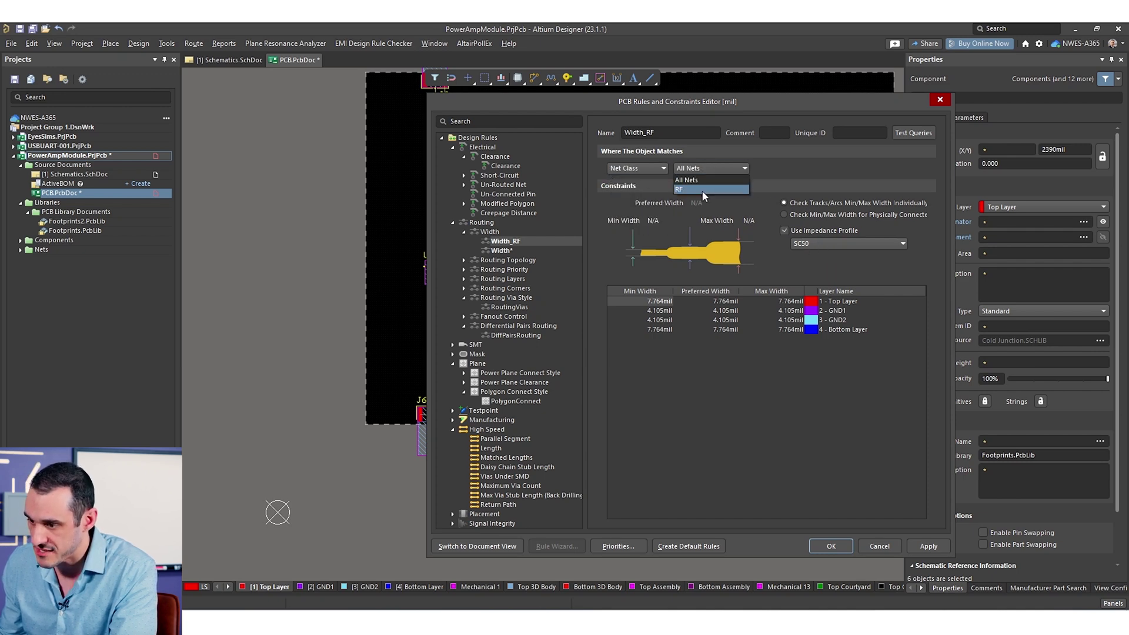
click(702, 190)
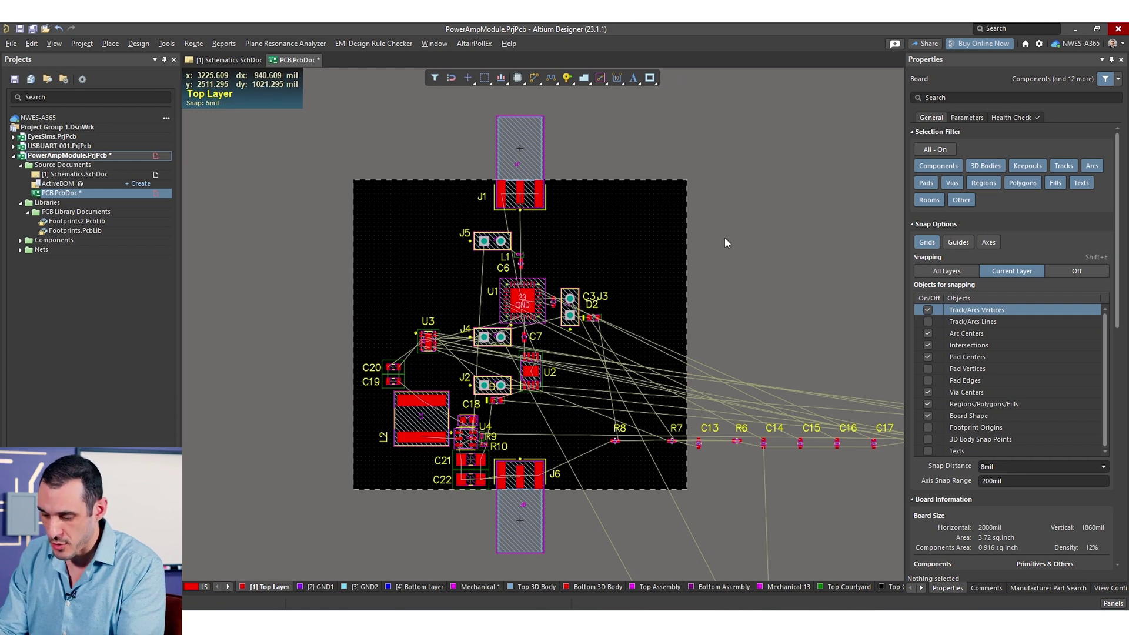
- Measure the board's right edge from top to bottom corner, confirming 1860mil
key(ctrl+m)
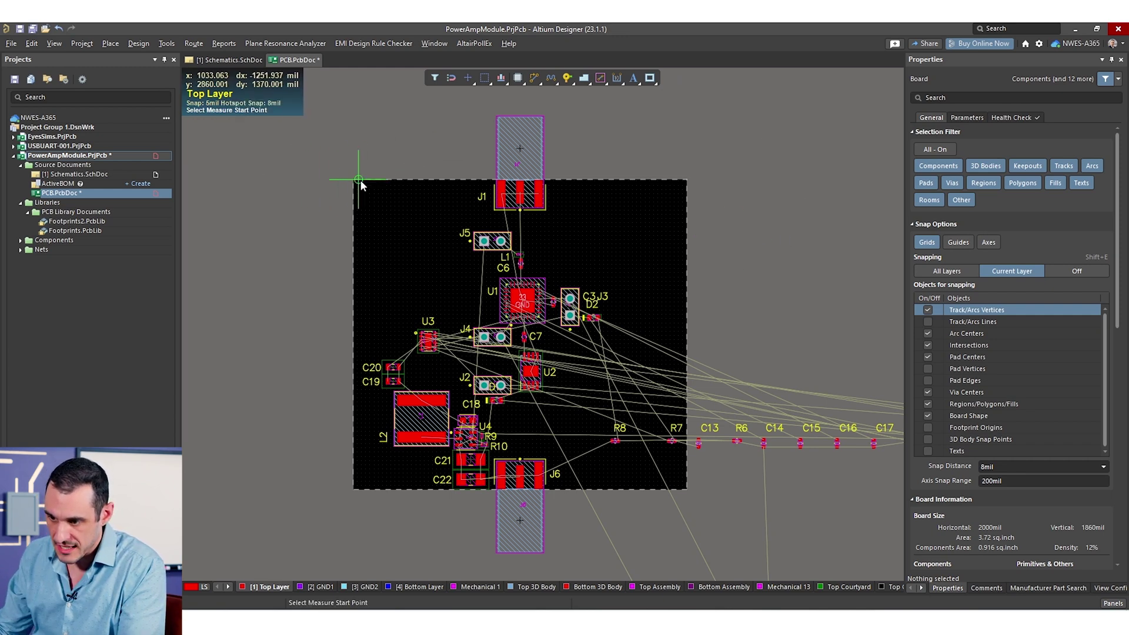
click(687, 180)
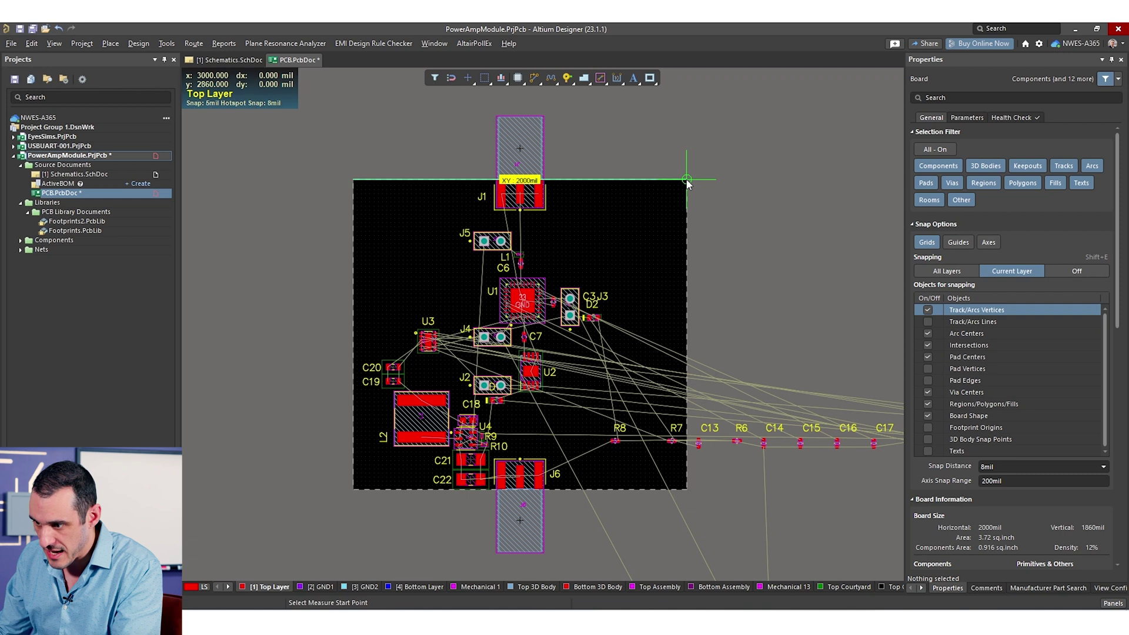
click(689, 494)
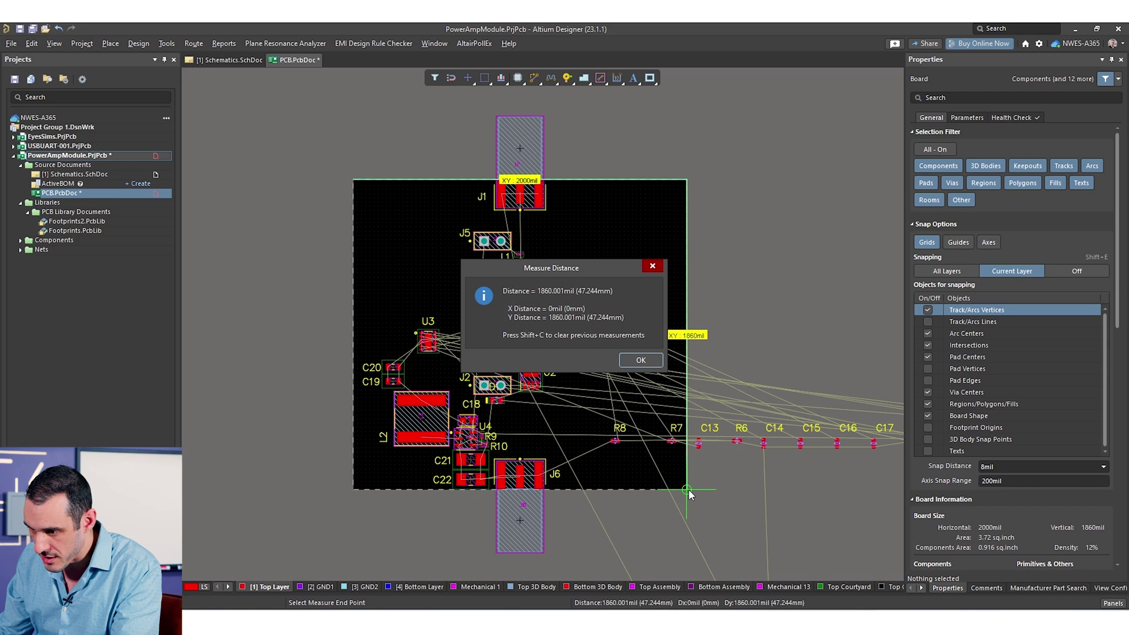
key(Return)
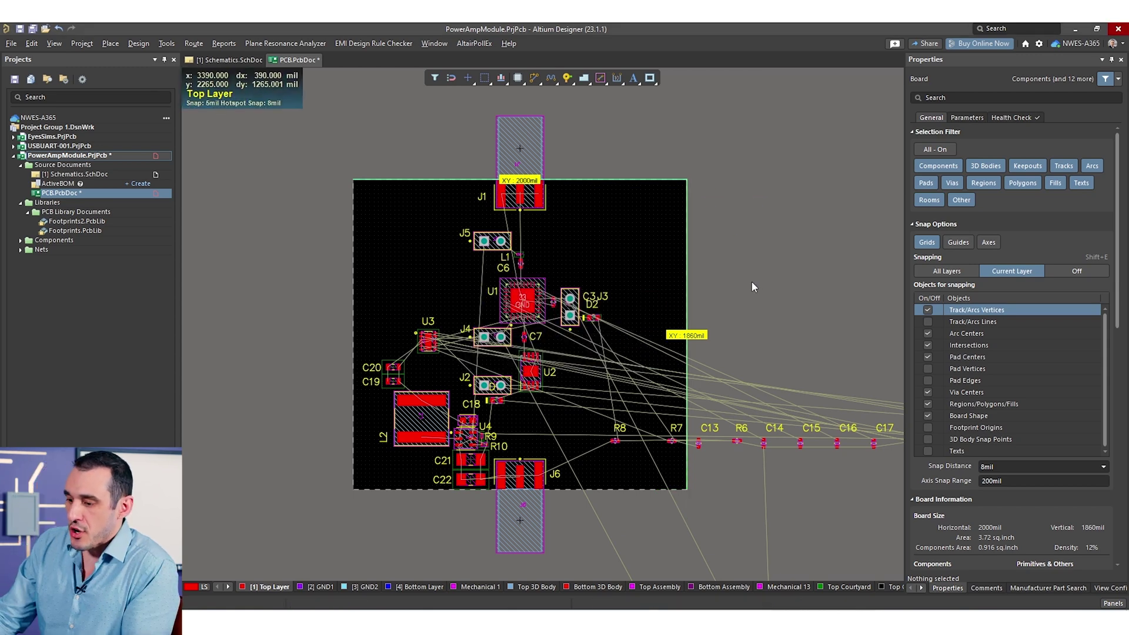
right_drag(733, 285, 695, 295)
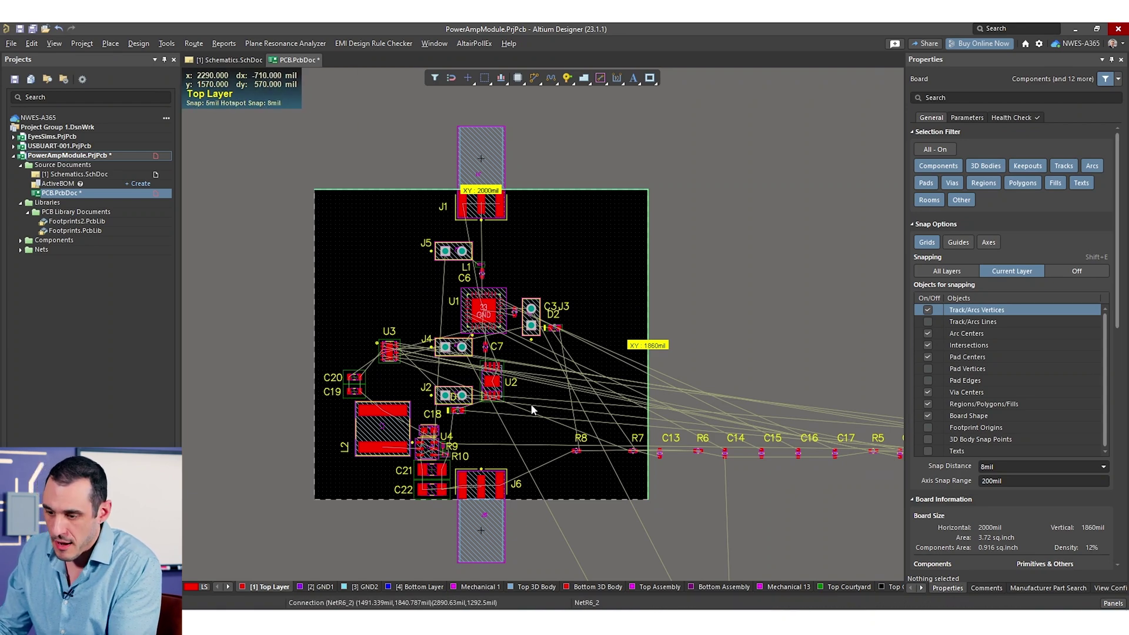
ctrl+scroll(477, 435, up, 5)
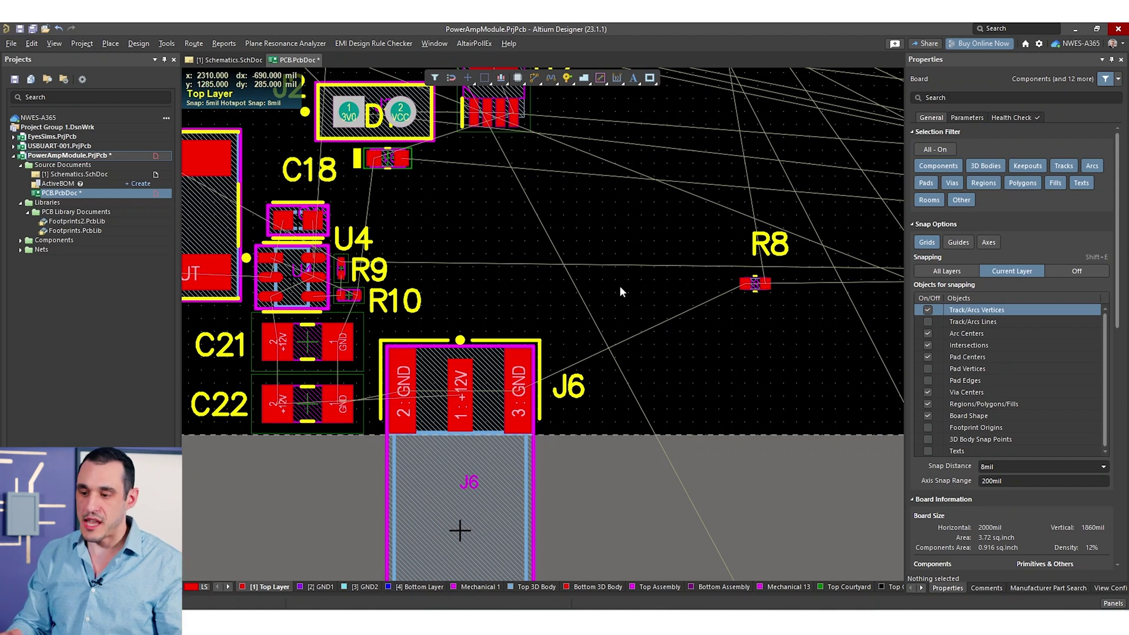
right_drag(429, 250, 624, 286)
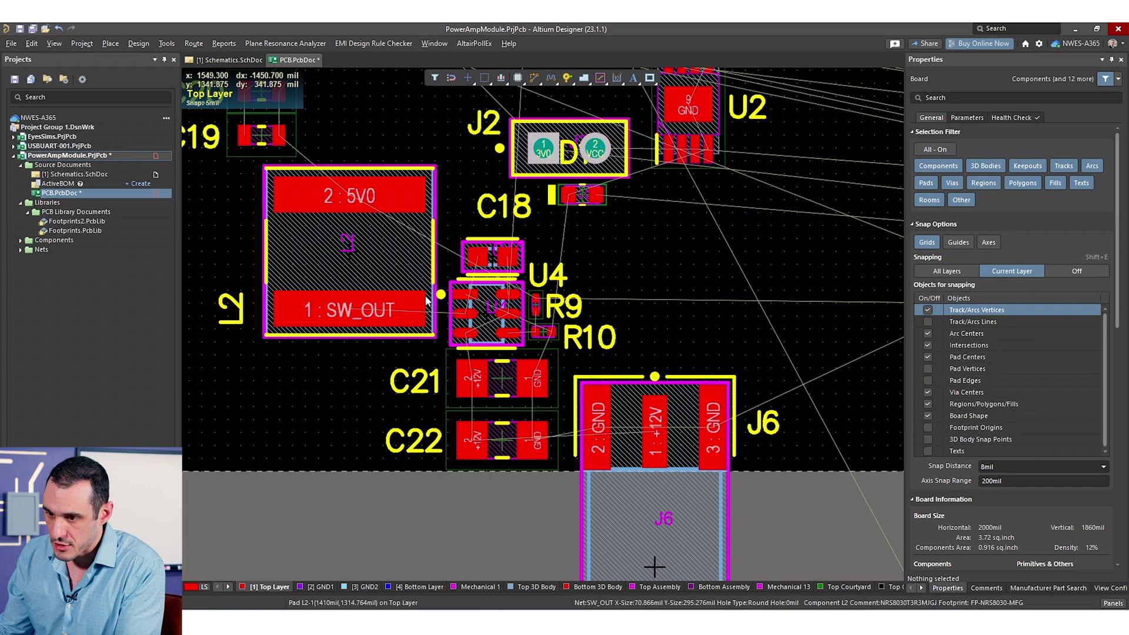
right_drag(426, 298, 442, 378)
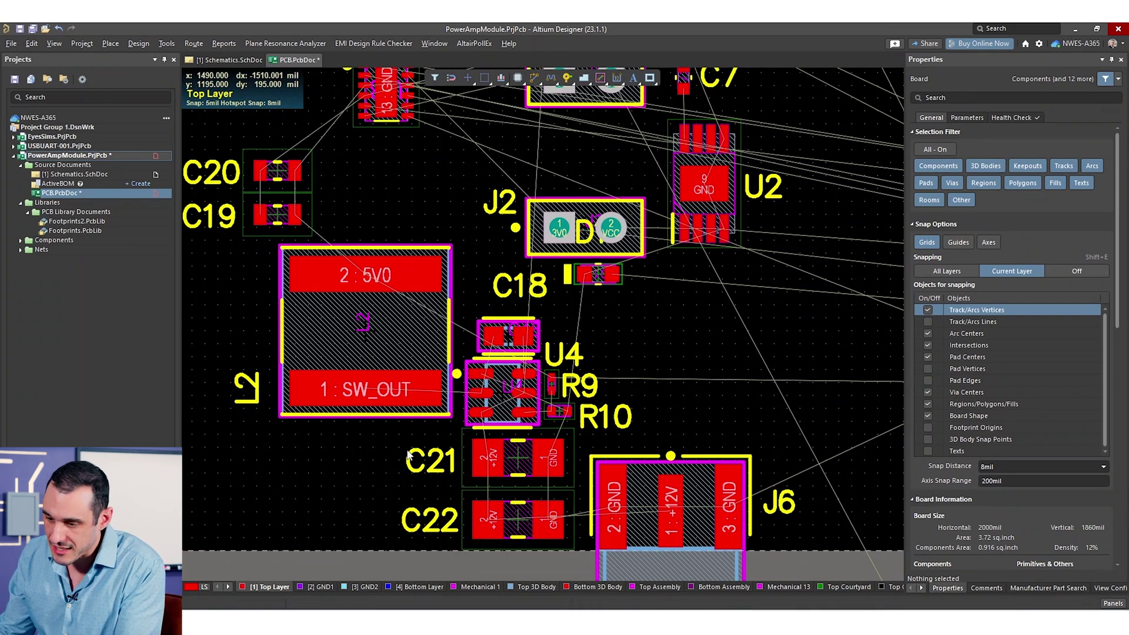
ctrl+scroll(502, 389, up, 2)
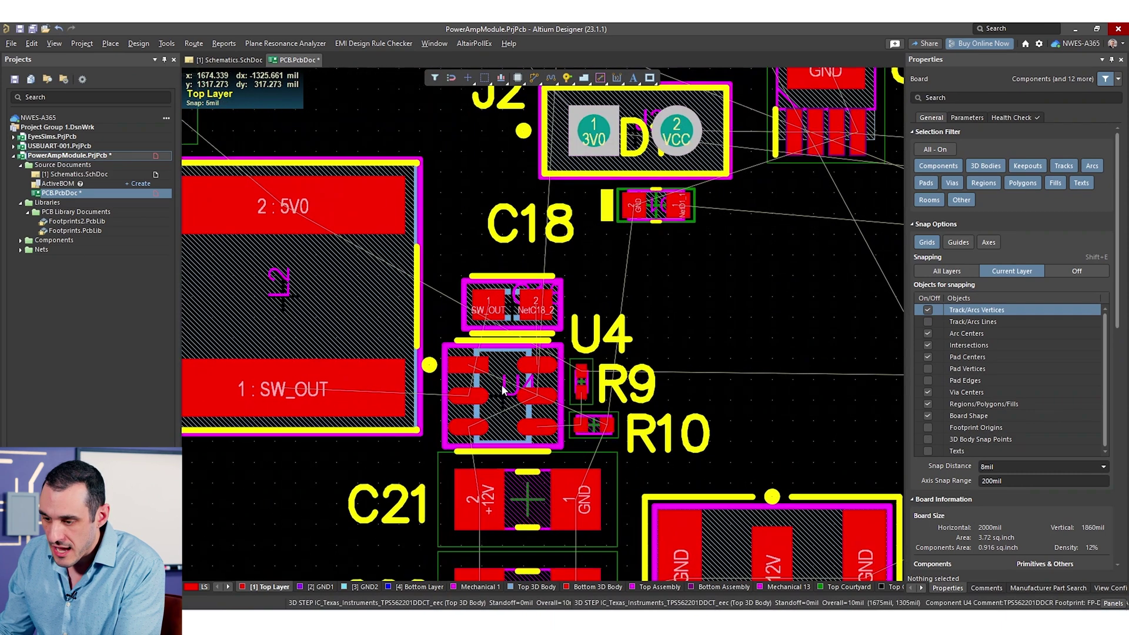
ctrl+scroll(503, 390, up, 3)
click(535, 420)
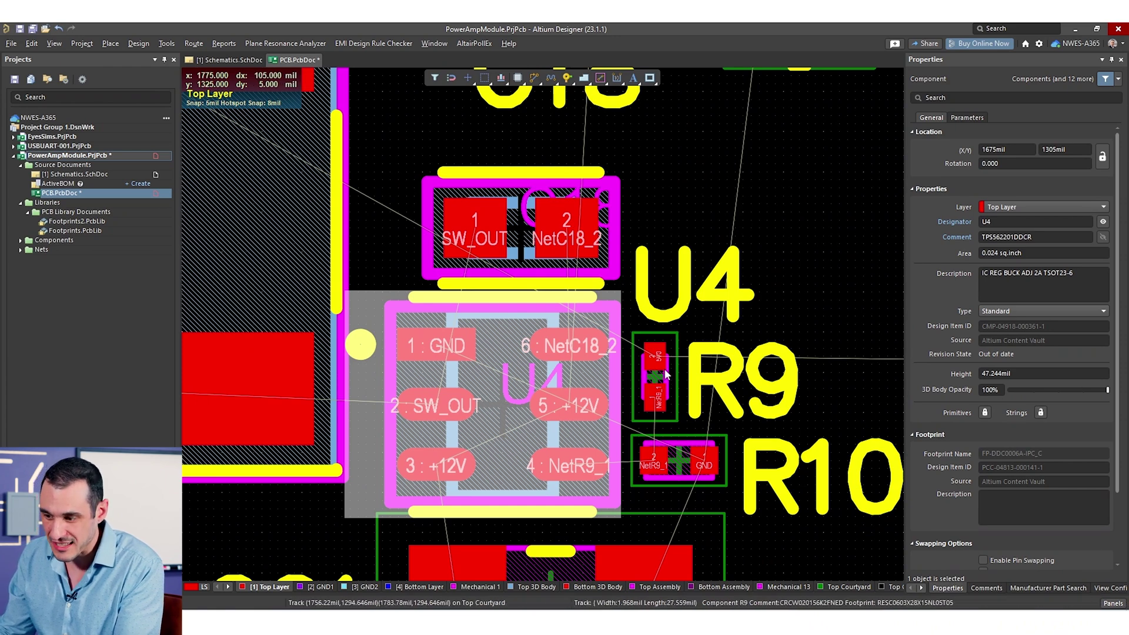
ctrl+scroll(597, 394, down, 3)
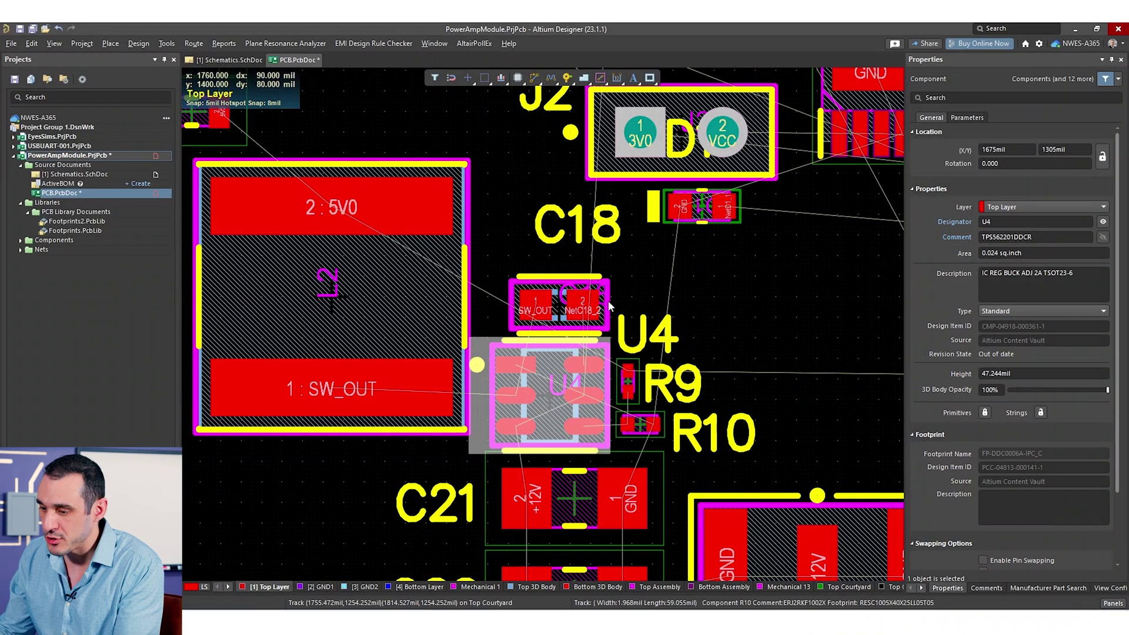
scroll(619, 414, up, 3)
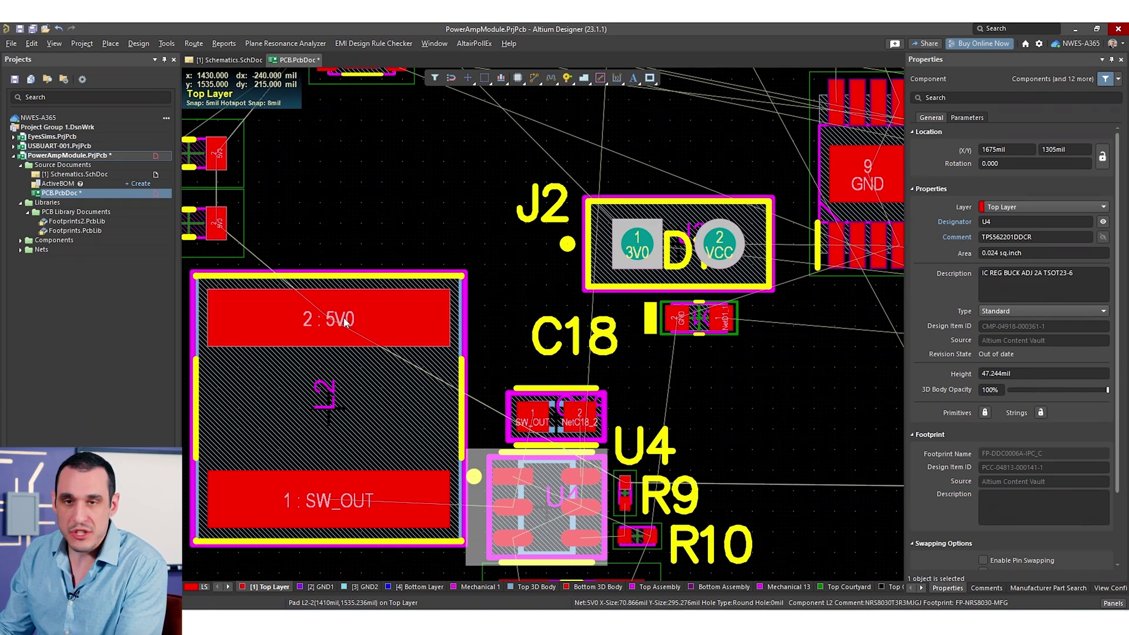
right_drag(353, 317, 761, 211)
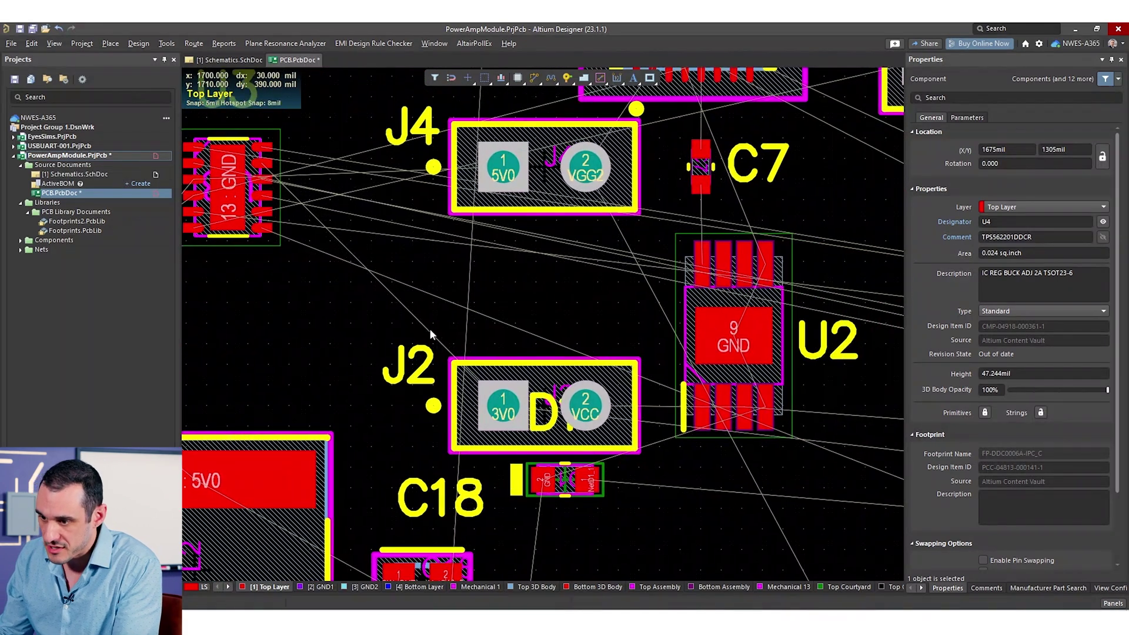
right_drag(319, 311, 633, 355)
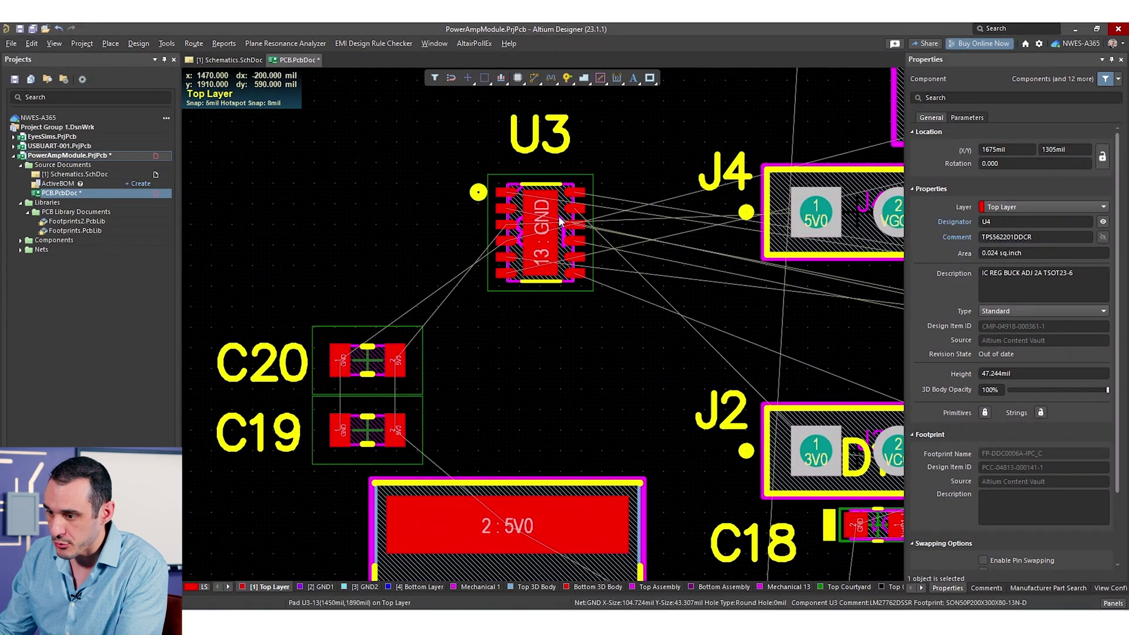
click(540, 229)
right_drag(603, 222, 468, 337)
click(526, 358)
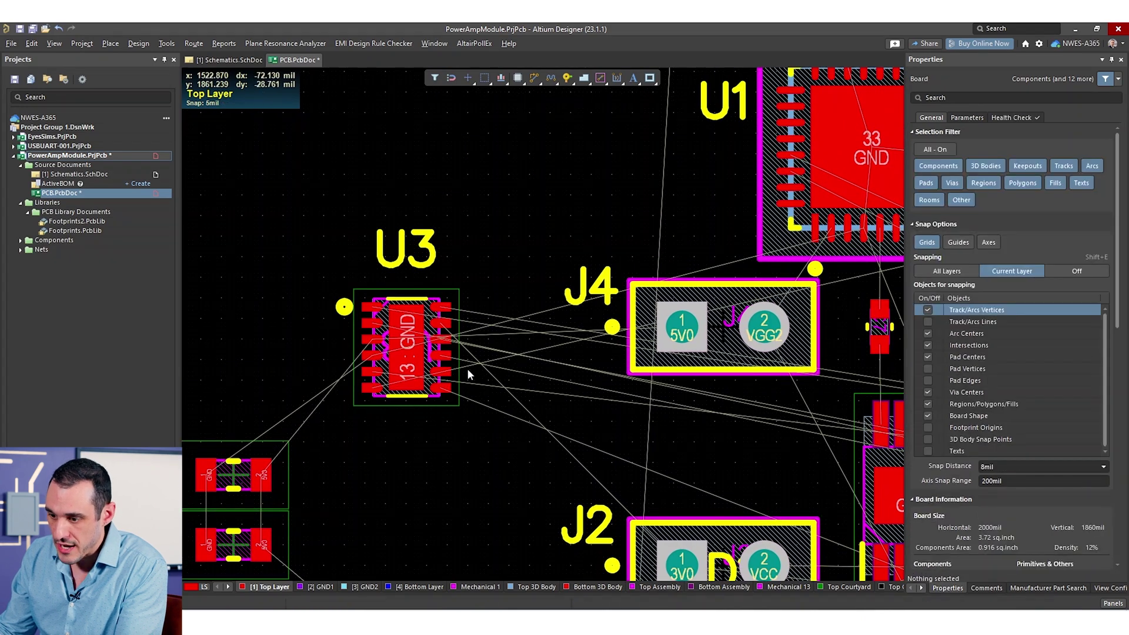
ctrl+scroll(467, 368, up, 5)
right_drag(467, 367, 552, 355)
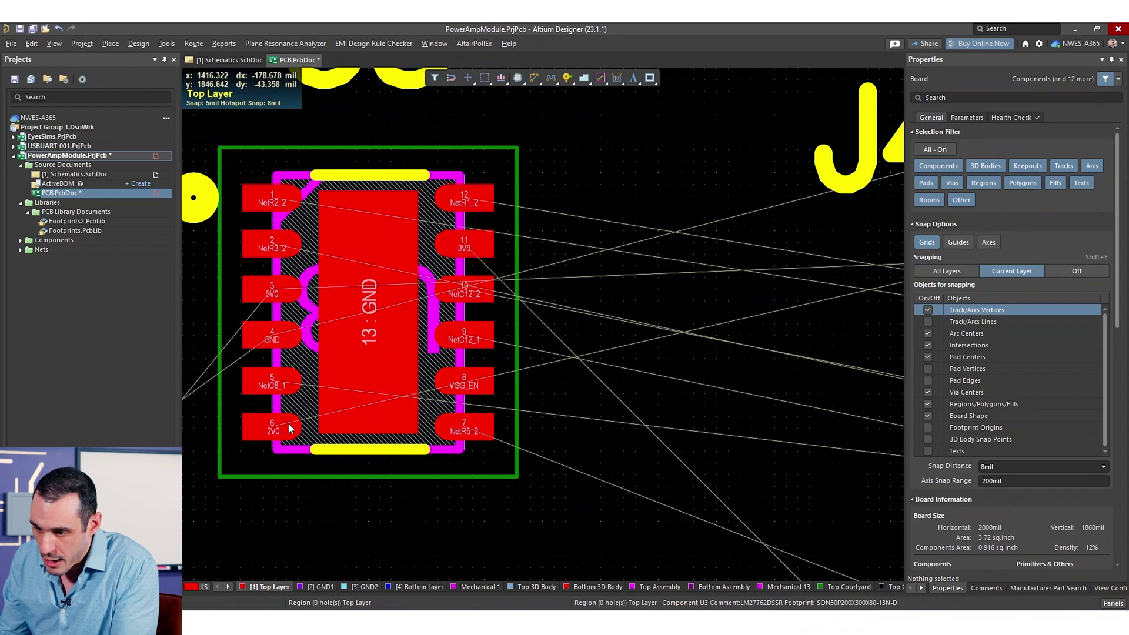
ctrl+scroll(358, 425, down, 6)
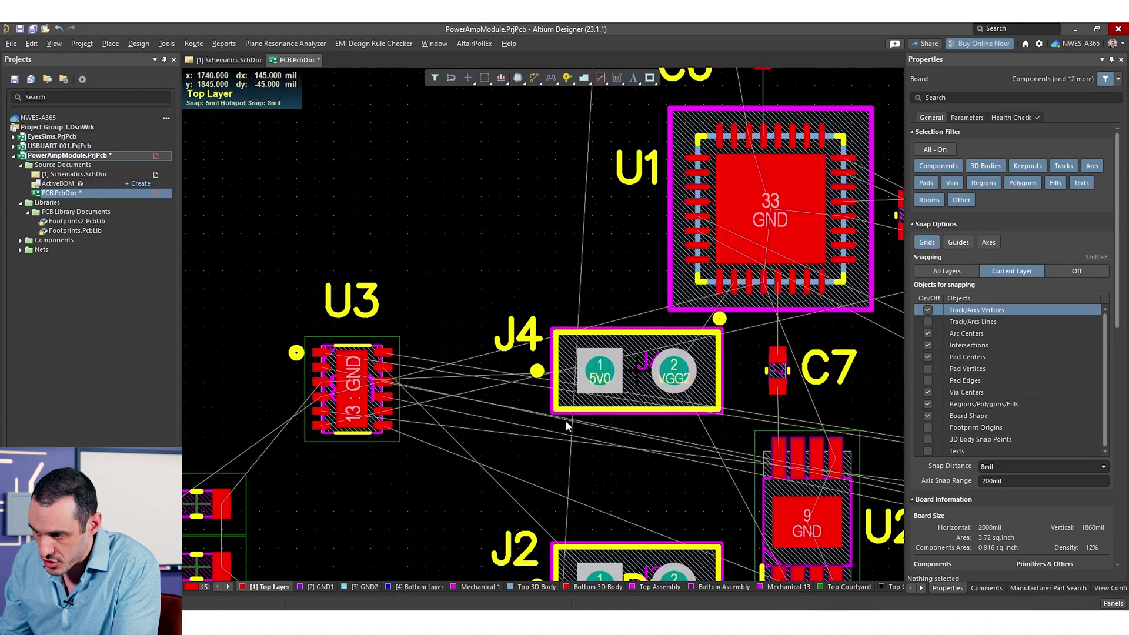
right_drag(565, 420, 236, 449)
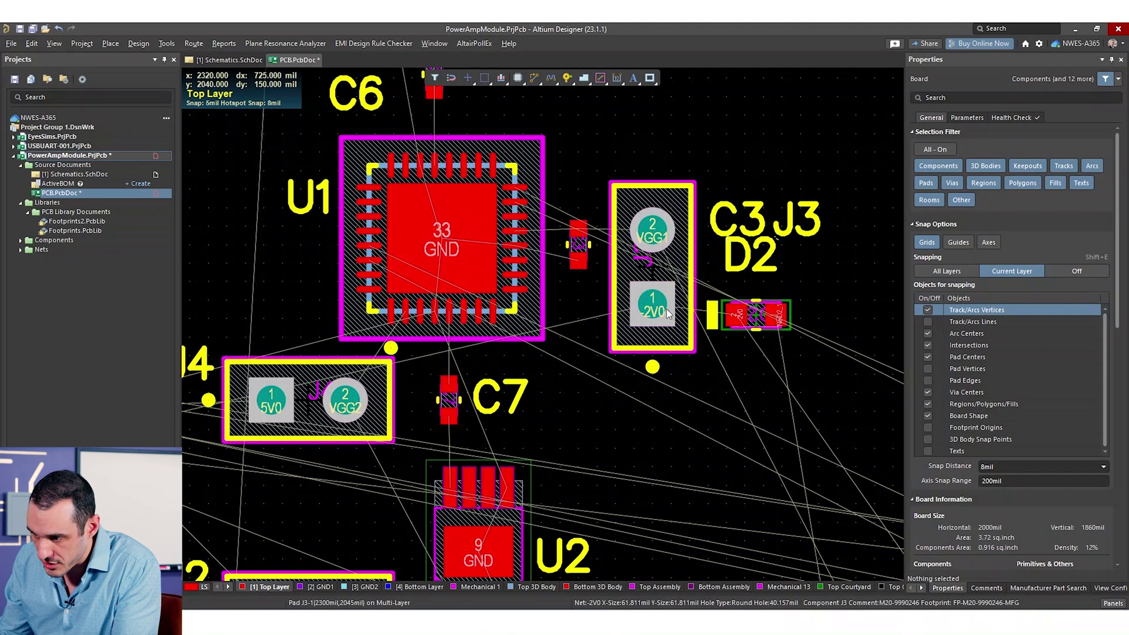
right_drag(353, 383, 685, 225)
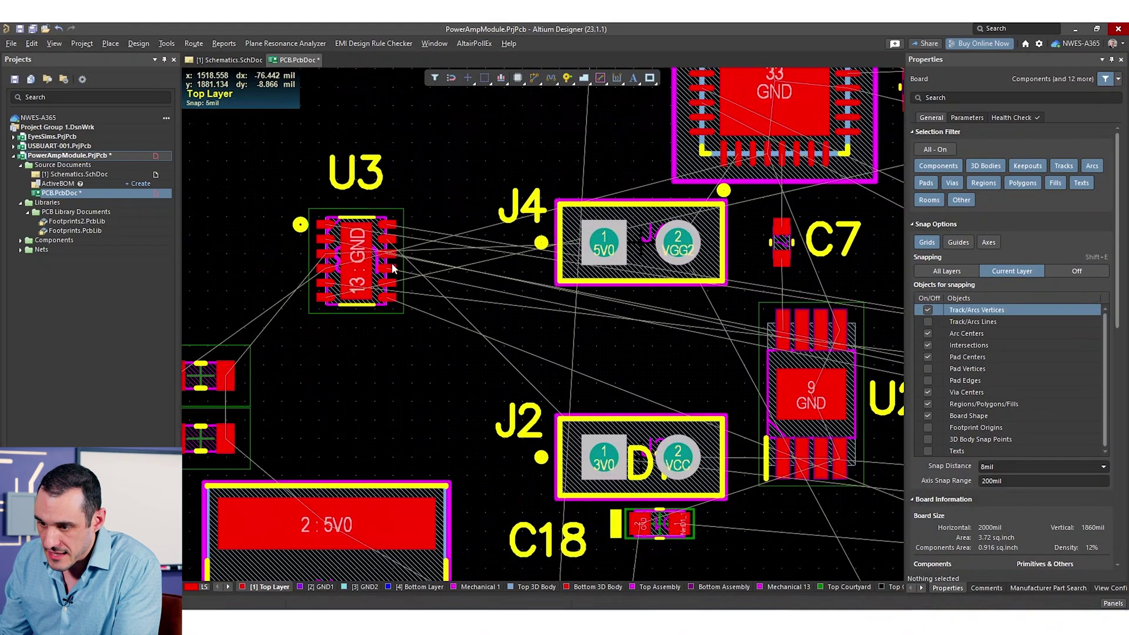
ctrl+scroll(392, 265, up, 6)
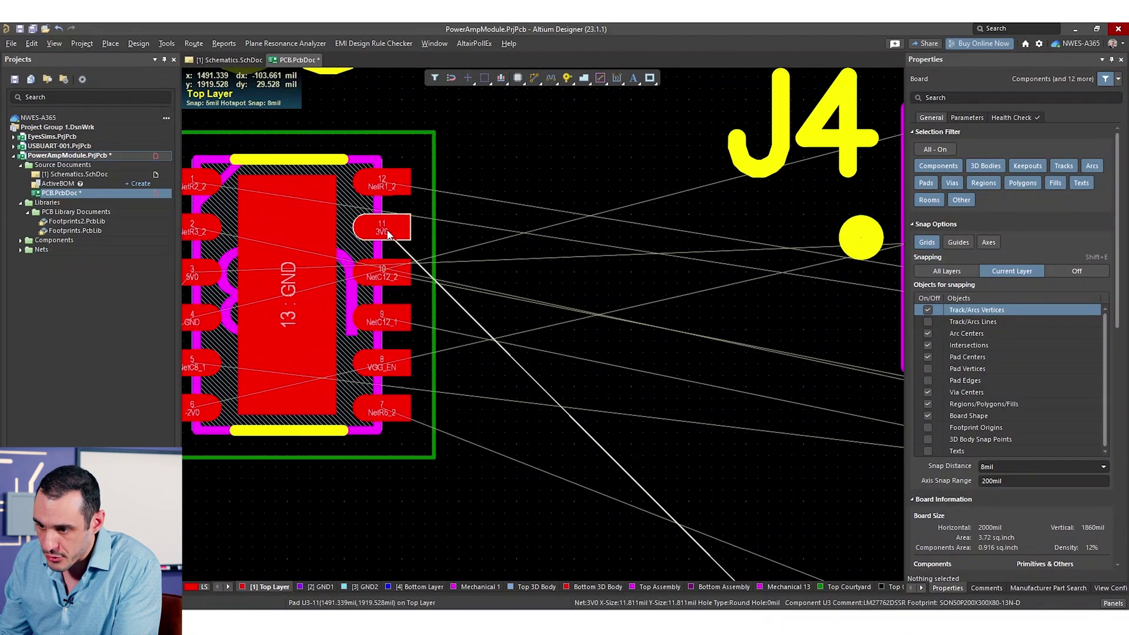
ctrl+scroll(389, 233, down, 5)
ctrl+scroll(513, 409, up, 3)
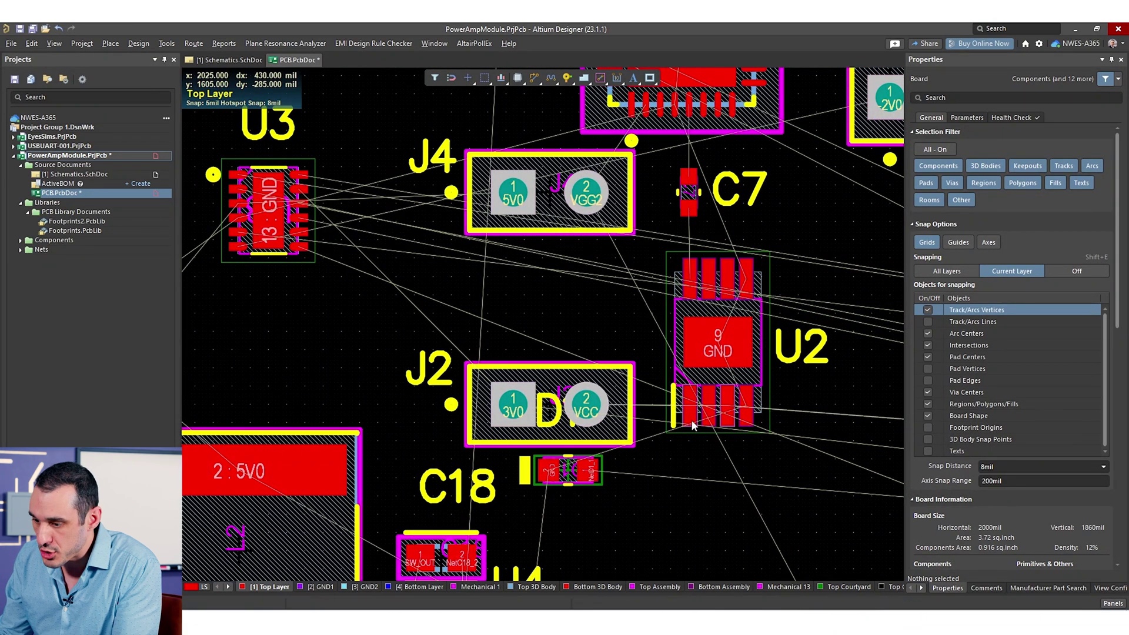
click(750, 426)
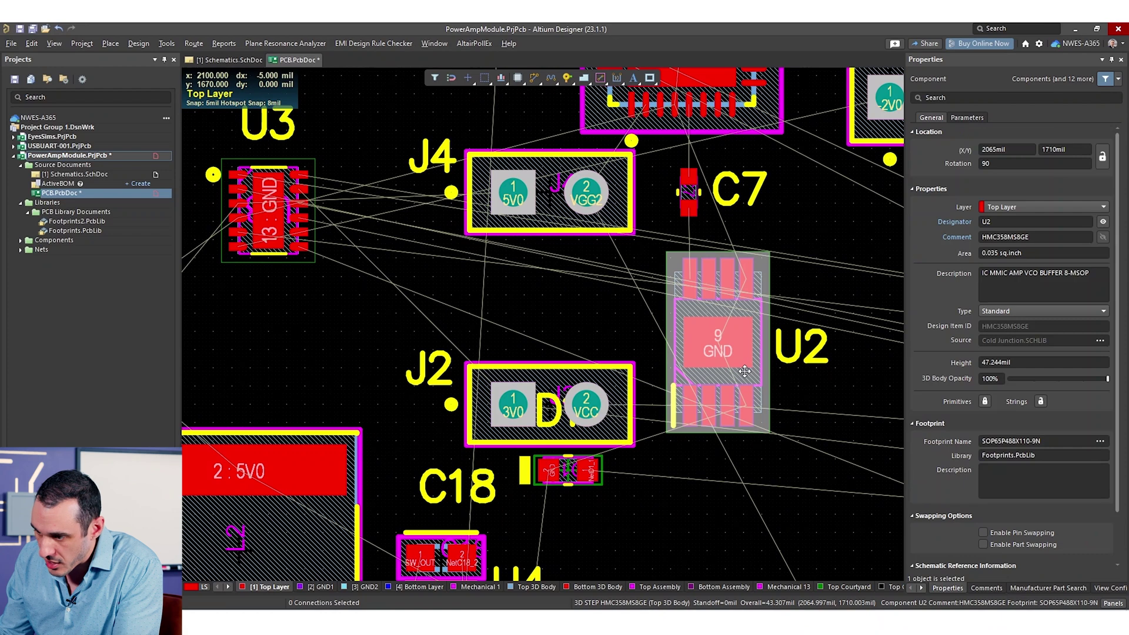
click(809, 377)
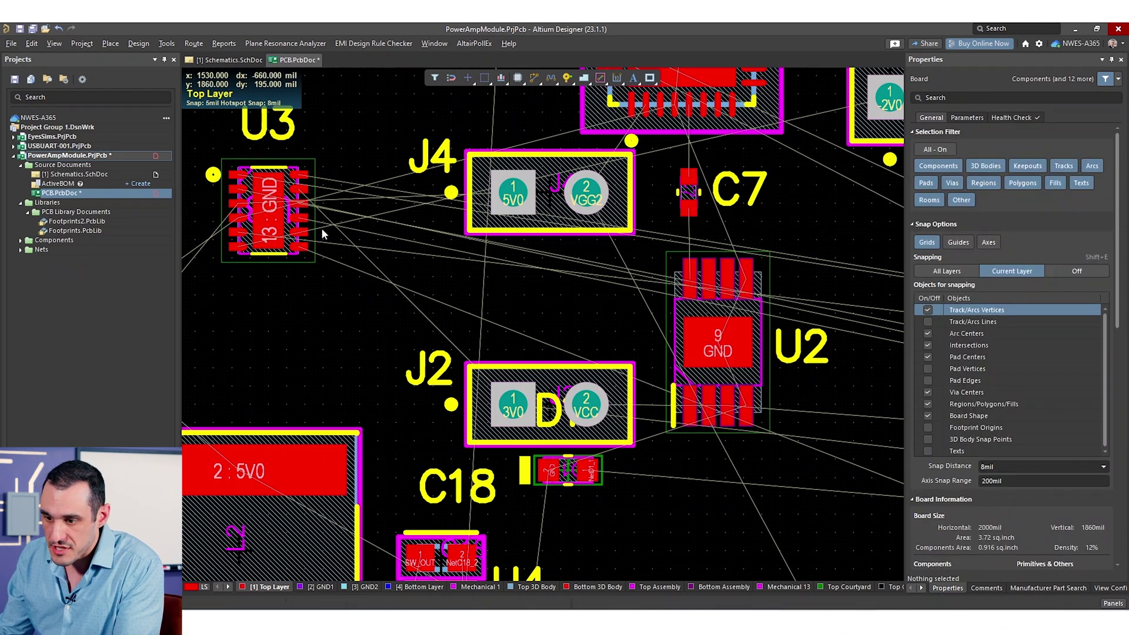
ctrl+scroll(314, 224, up, 3)
ctrl+scroll(375, 277, down, 3)
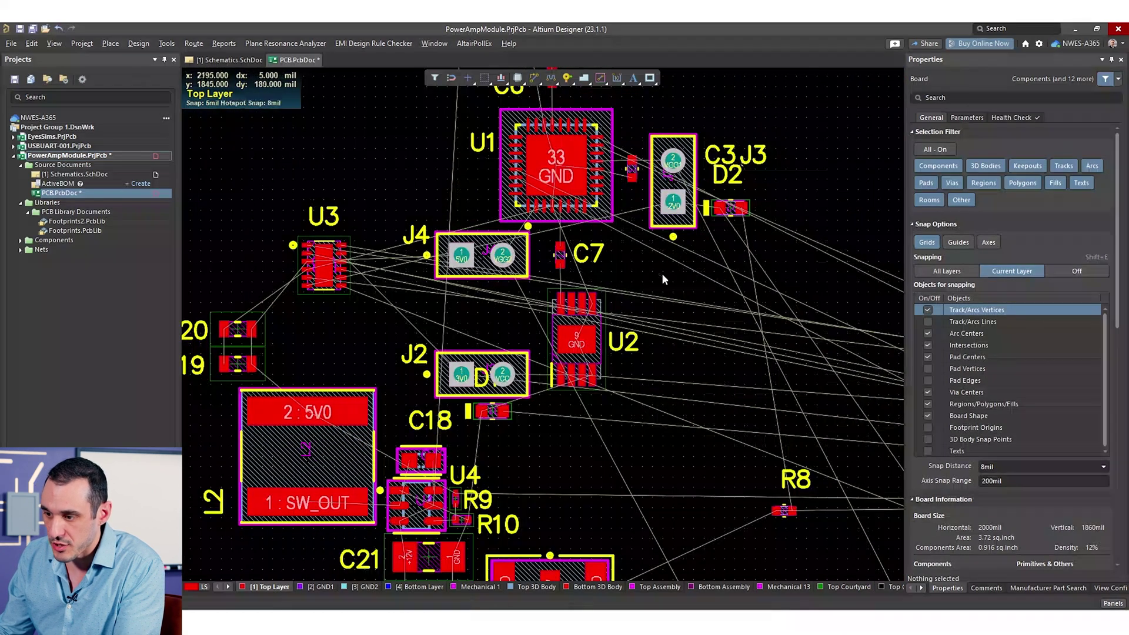
ctrl+scroll(393, 311, up, 4)
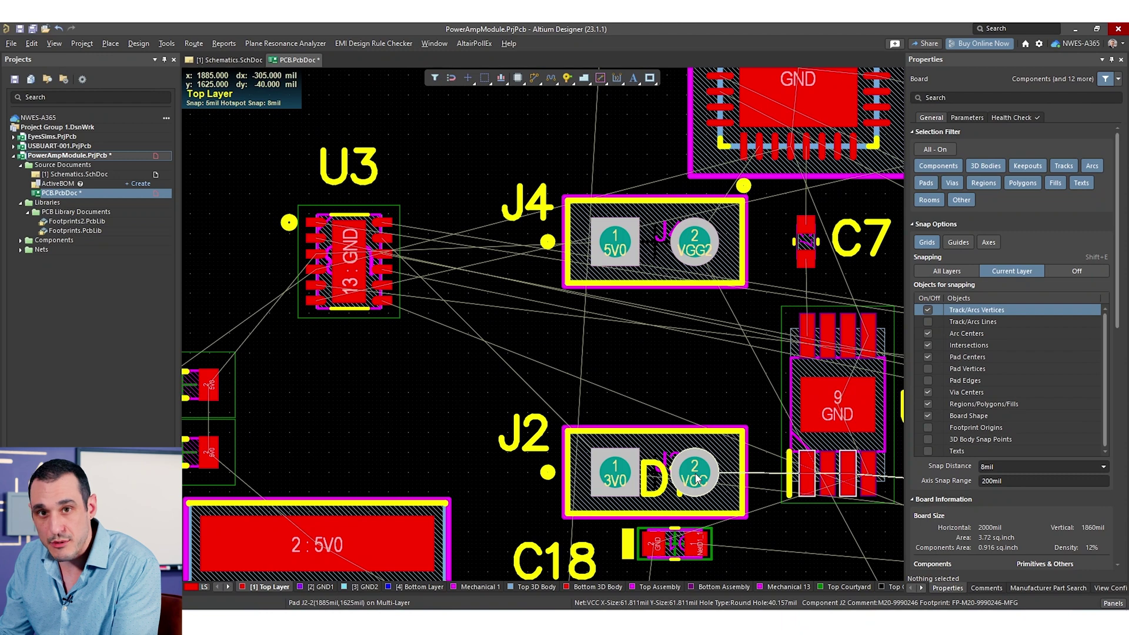
scroll(696, 477, up, 4)
shift+scroll(696, 477, right, 6)
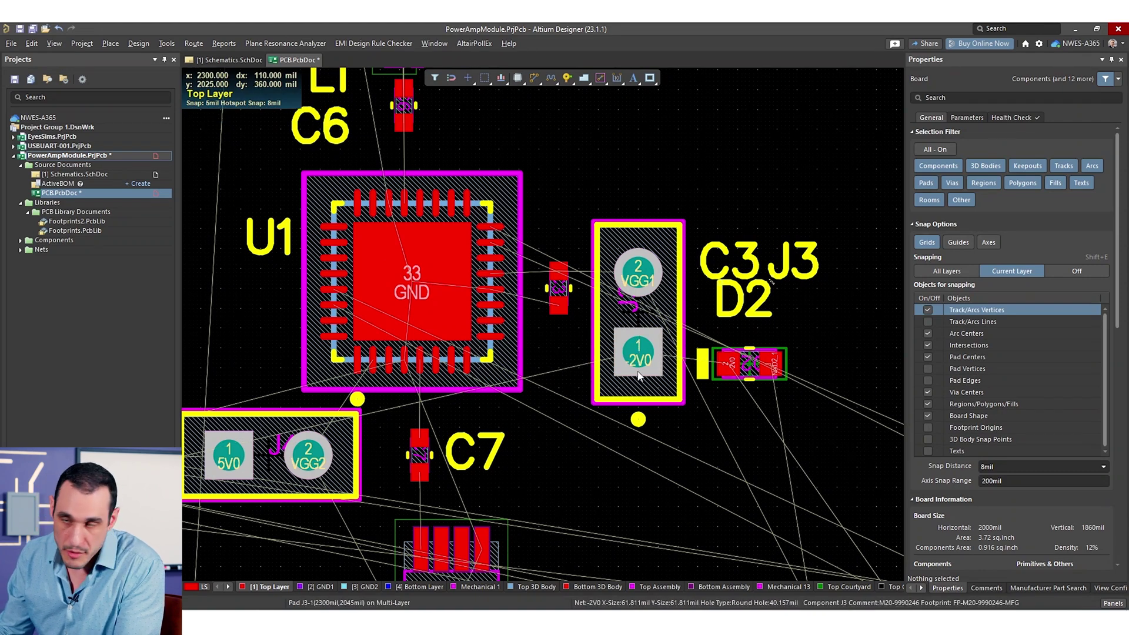
scroll(635, 320, down, 2)
ctrl+scroll(635, 320, down, 1)
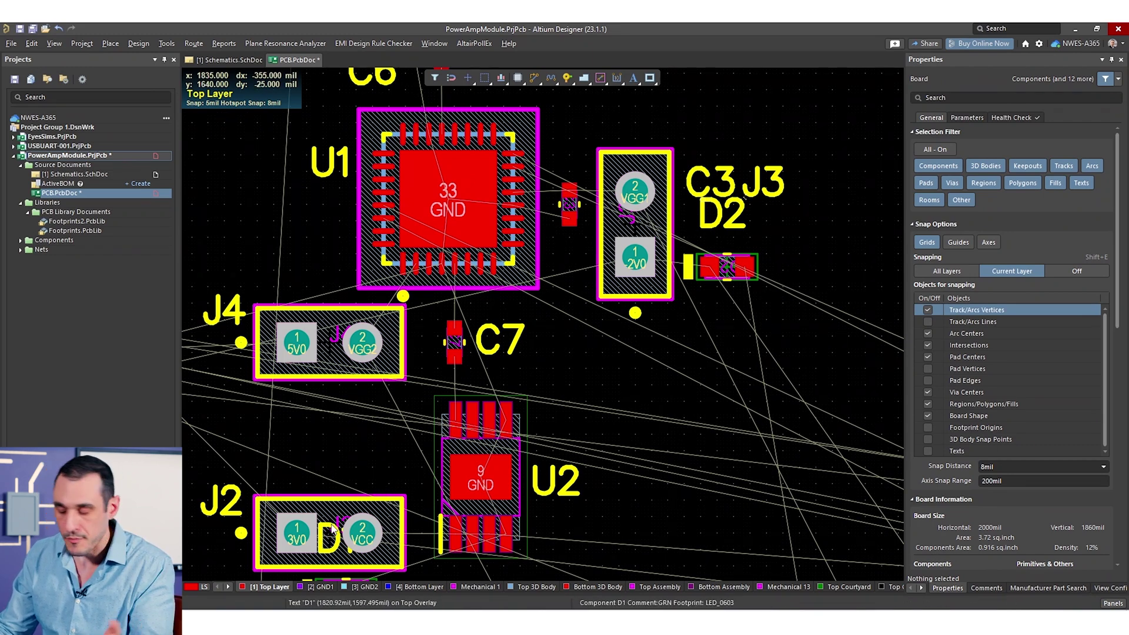
right_drag(333, 529, 413, 514)
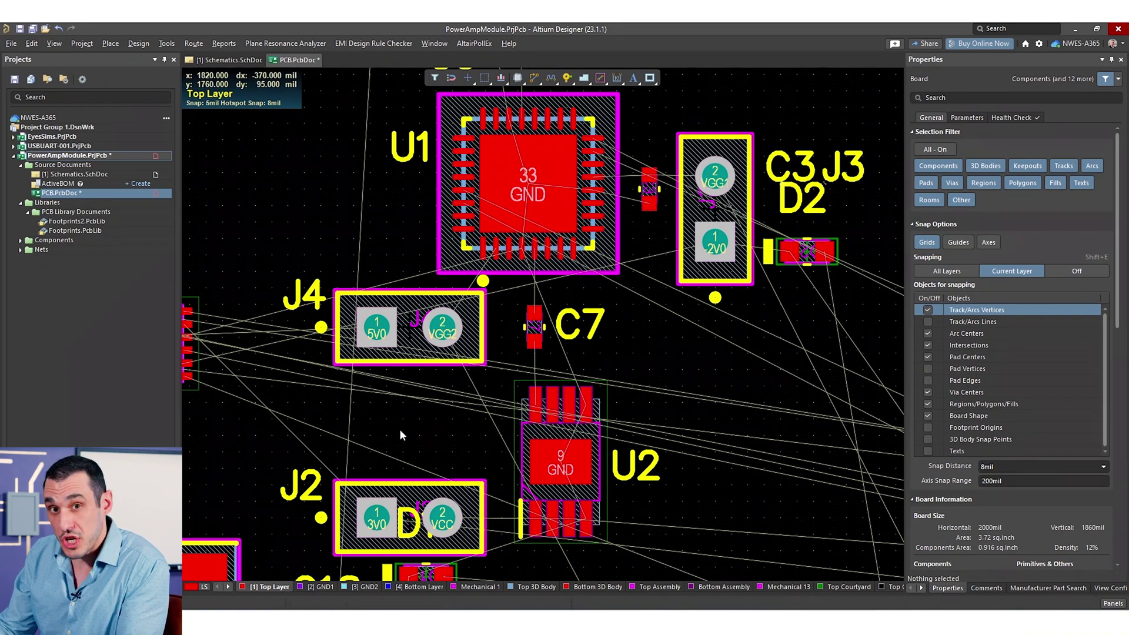
right_drag(400, 430, 475, 420)
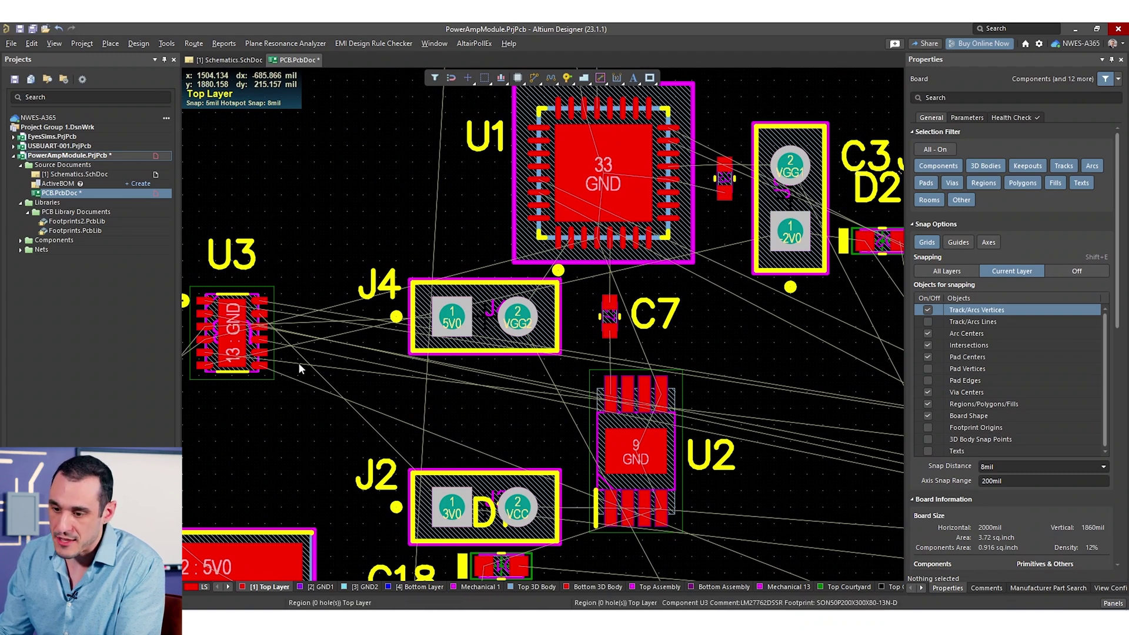
right_drag(557, 421, 483, 428)
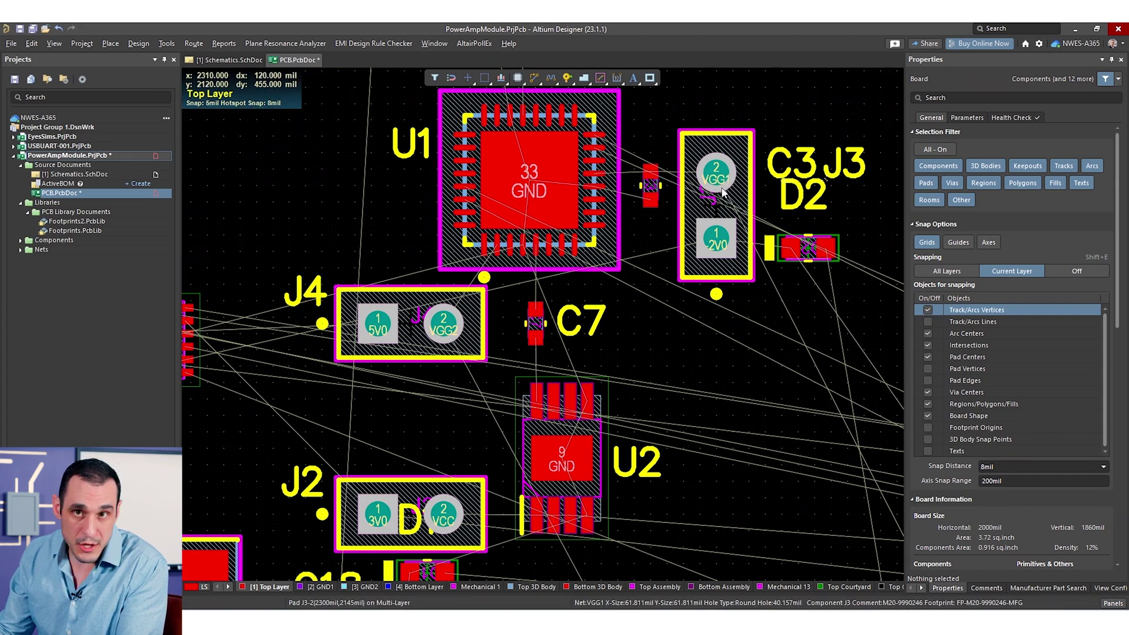
right_drag(464, 448, 637, 422)
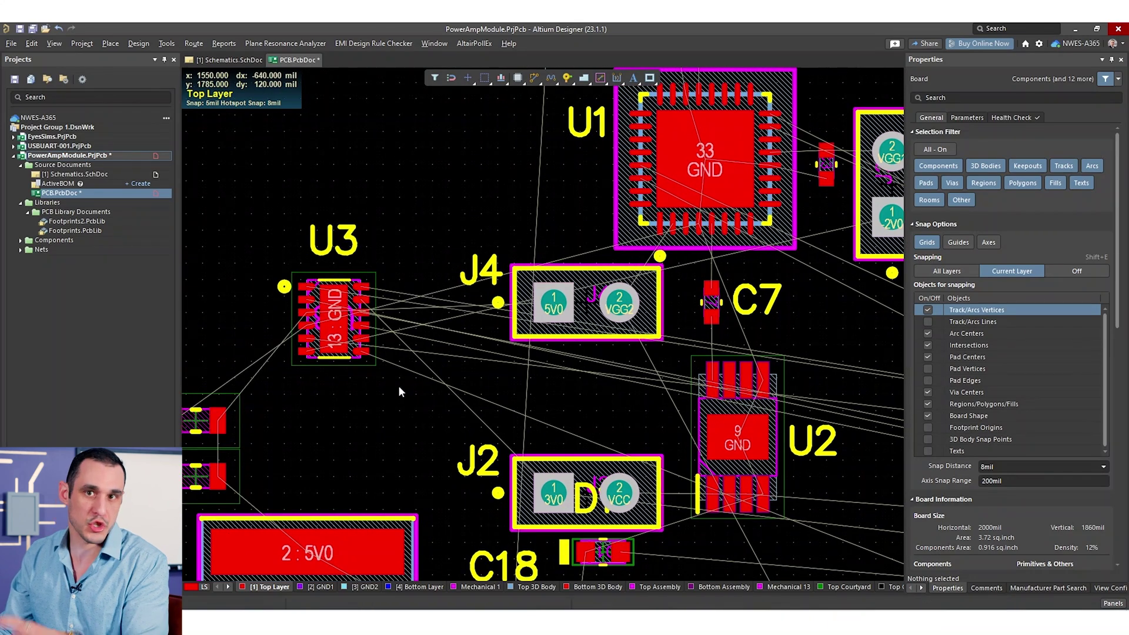
right_drag(609, 411, 368, 396)
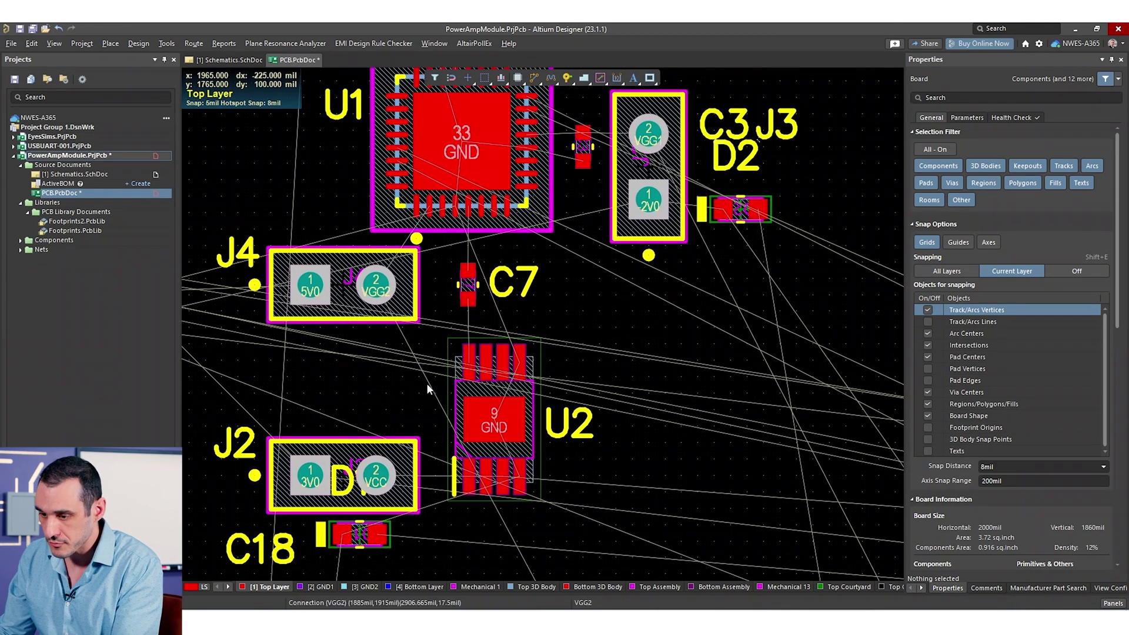
ctrl+scroll(498, 447, up, 1)
ctrl+scroll(499, 447, up, 2)
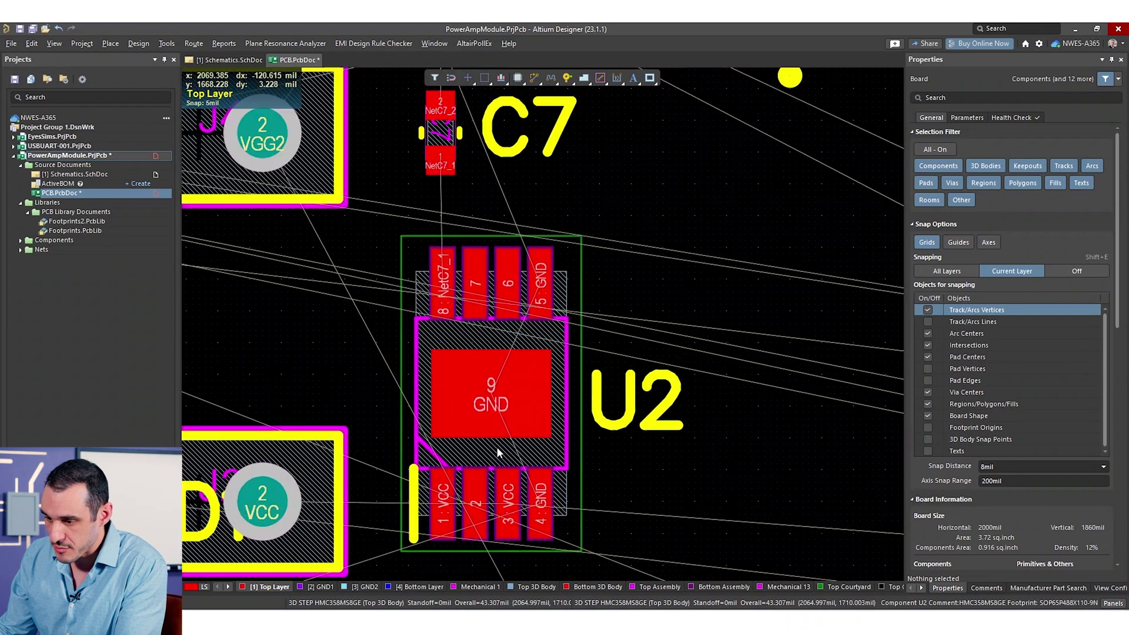
click(467, 443)
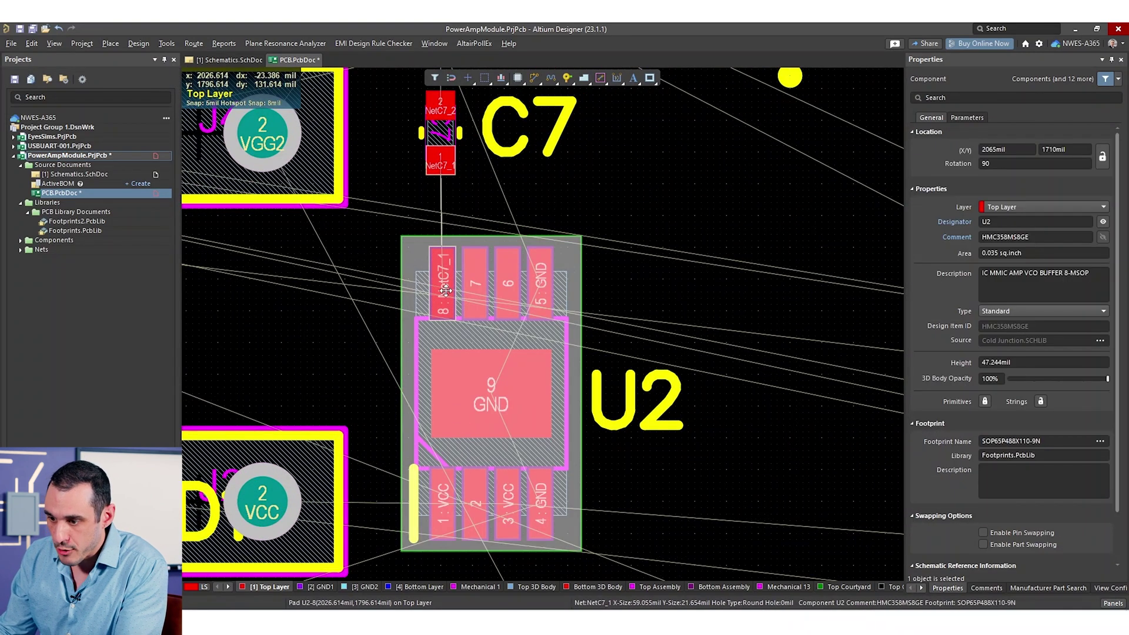
scroll(445, 290, up, 3)
scroll(424, 276, down, 3)
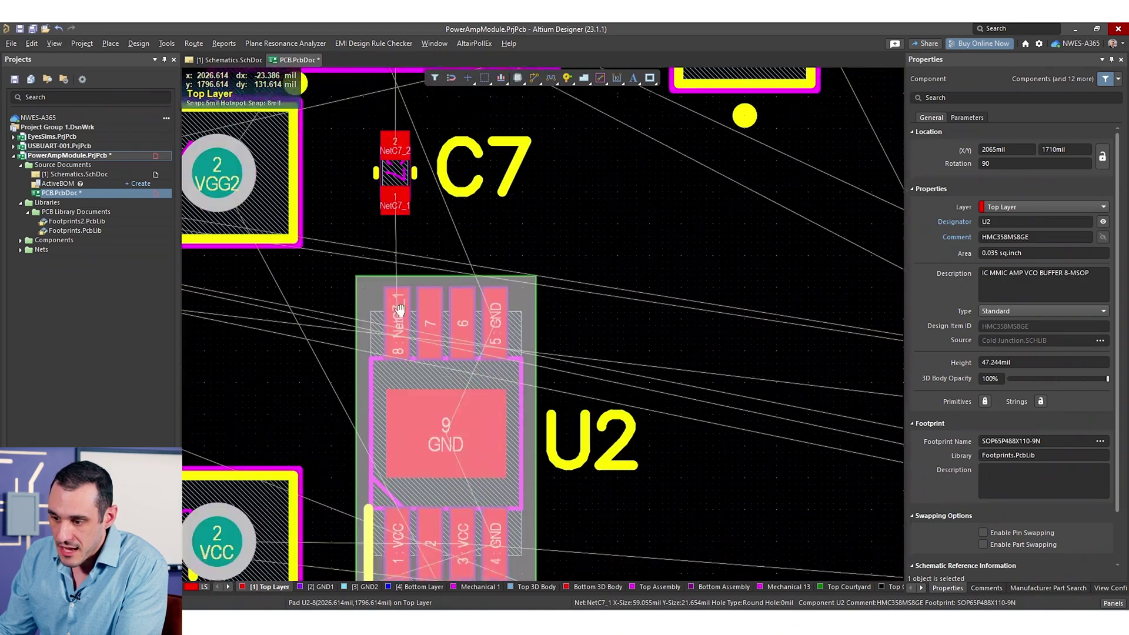
ctrl+scroll(401, 264, down, 1)
ctrl+scroll(401, 265, down, 4)
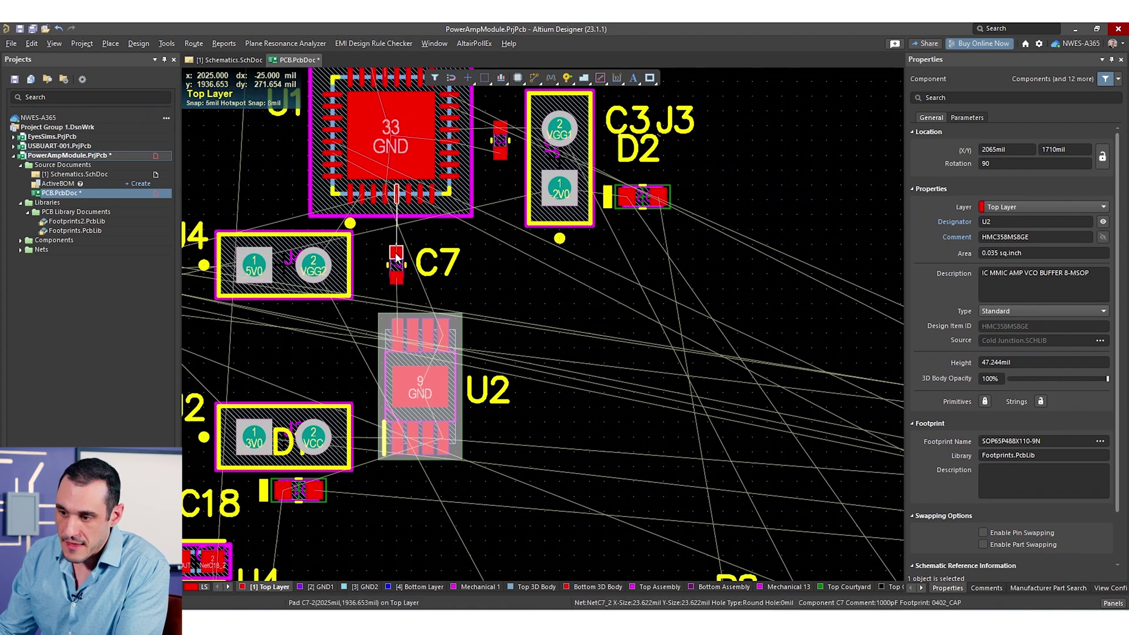
scroll(401, 146, up, 3)
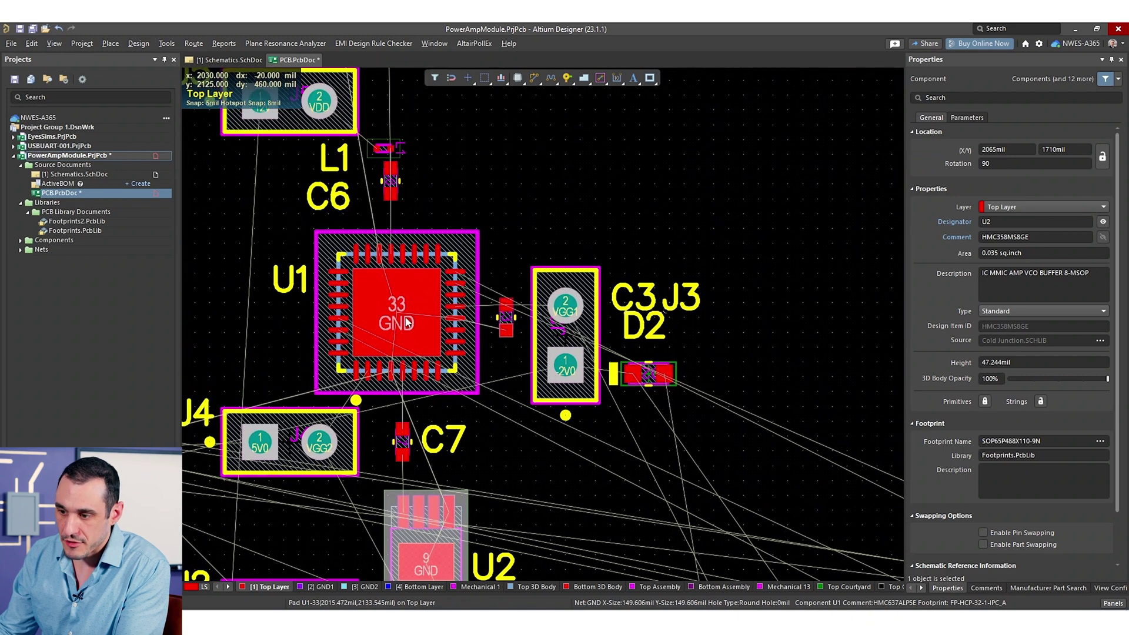
ctrl+scroll(392, 262, up, 4)
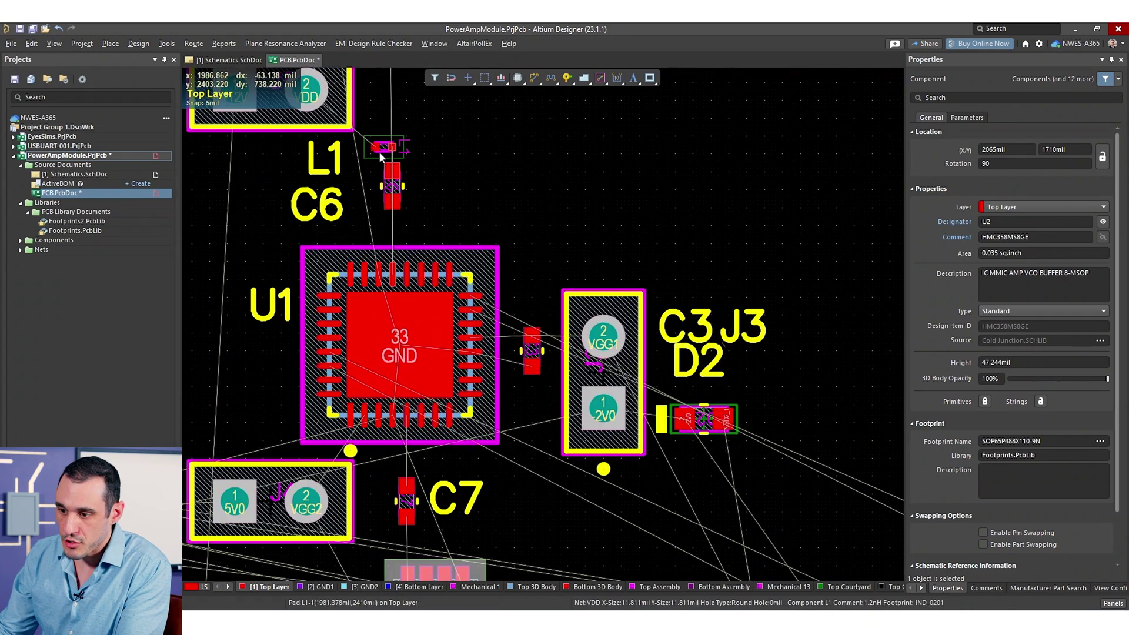
right_drag(415, 307, 511, 363)
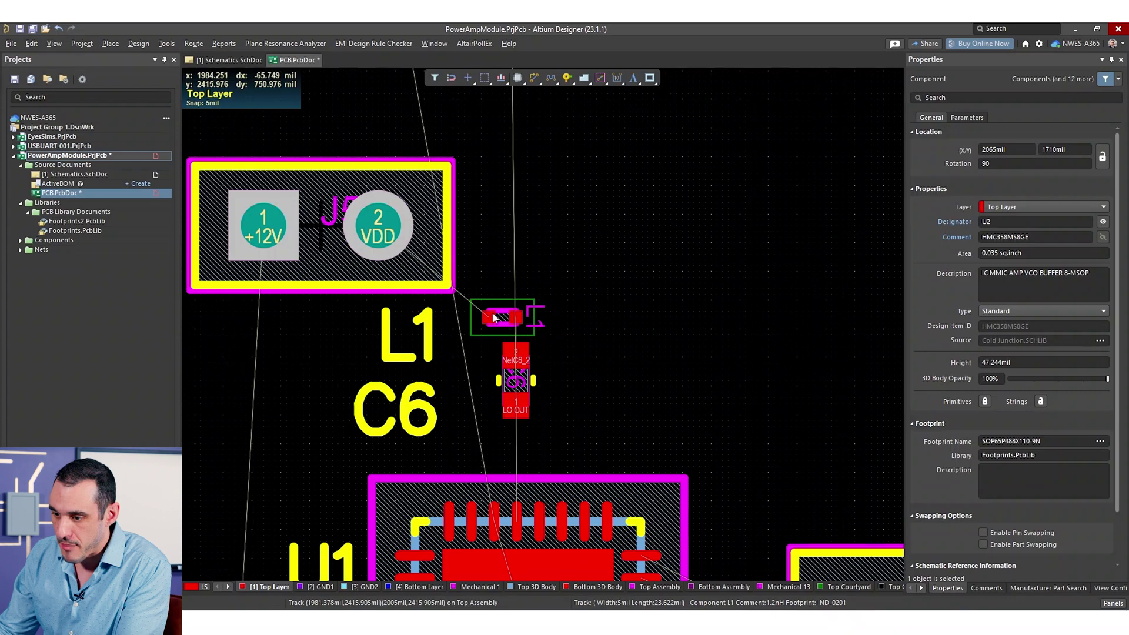
ctrl+scroll(511, 362, down, 6)
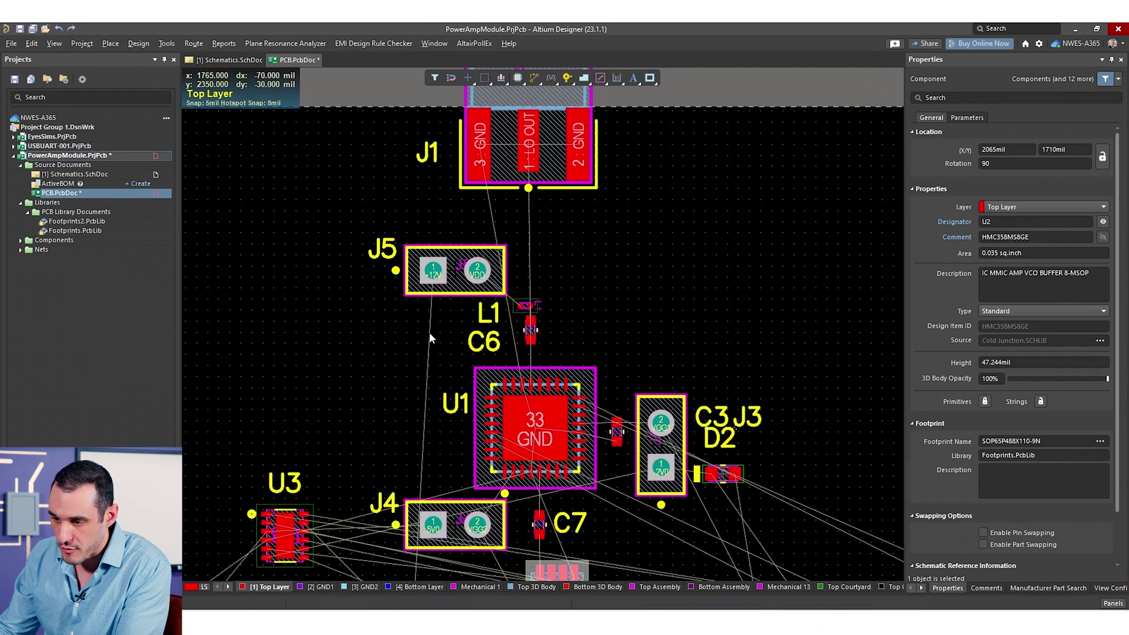
scroll(436, 353, down, 2)
ctrl+scroll(424, 337, up, 3)
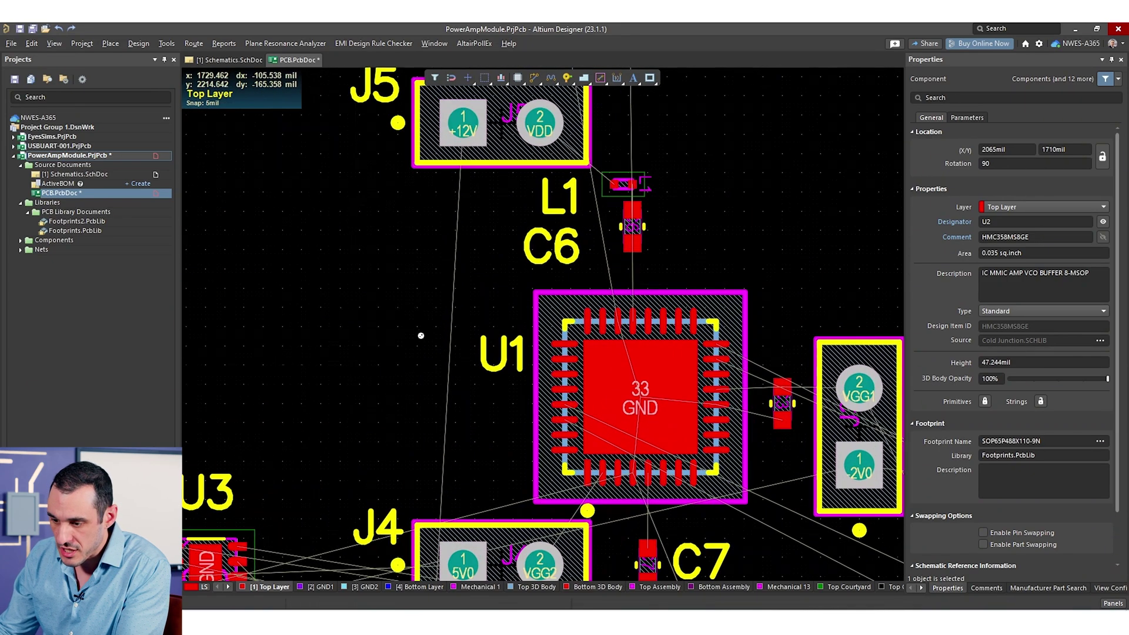
ctrl+scroll(420, 340, down, 3)
scroll(464, 534, down, 4)
ctrl+scroll(453, 518, down, 3)
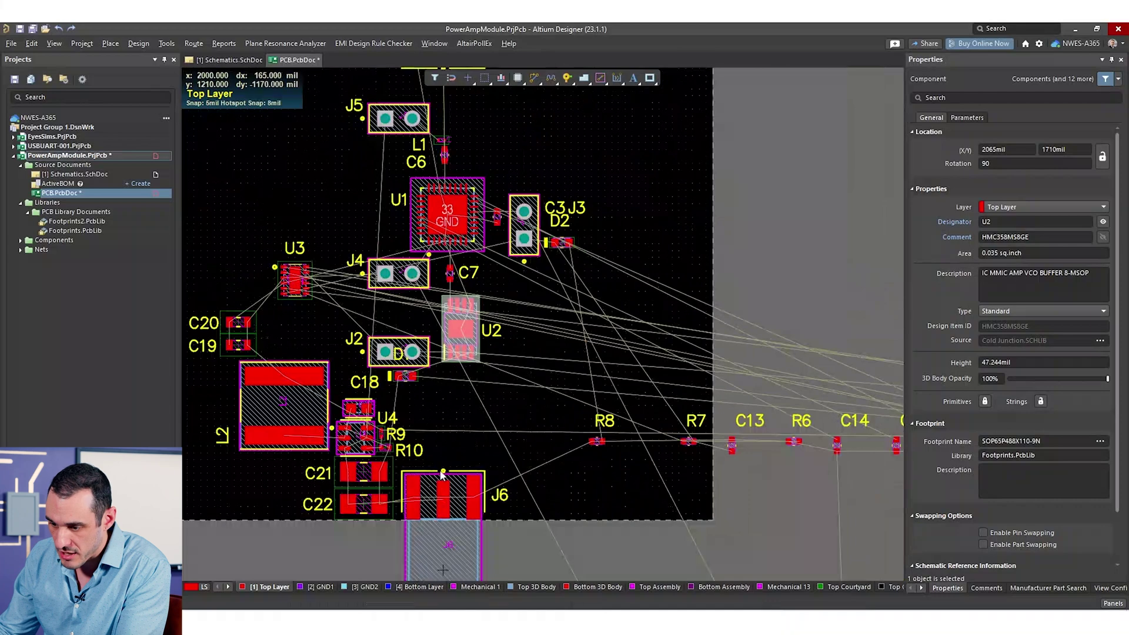
scroll(441, 507, up, 3)
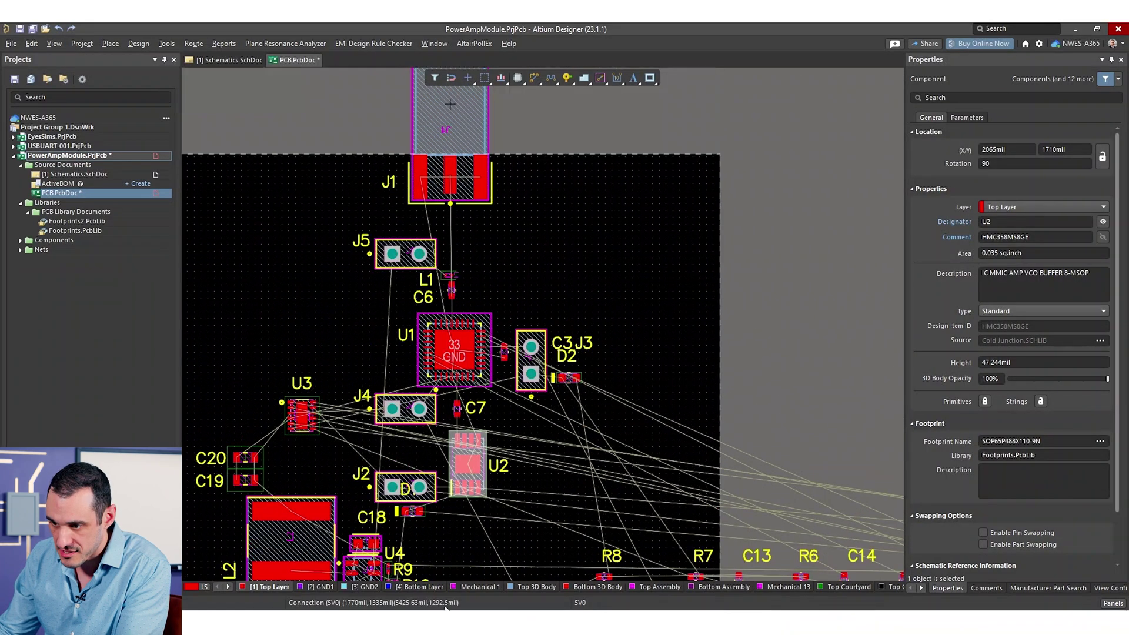
scroll(429, 507, down, 2)
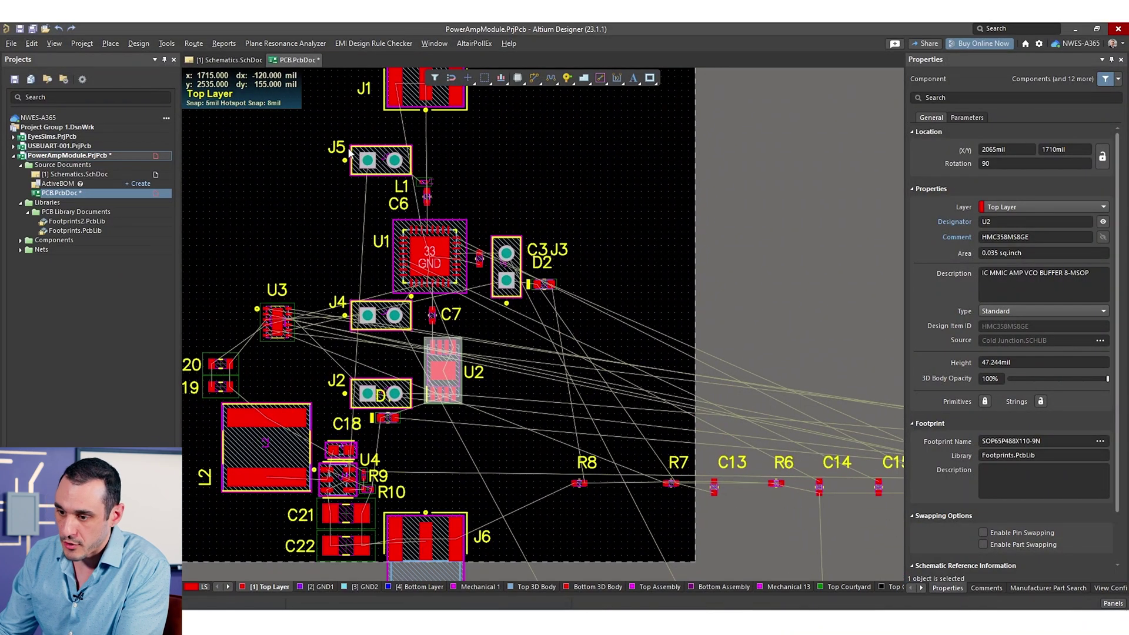
ctrl+scroll(372, 165, up, 3)
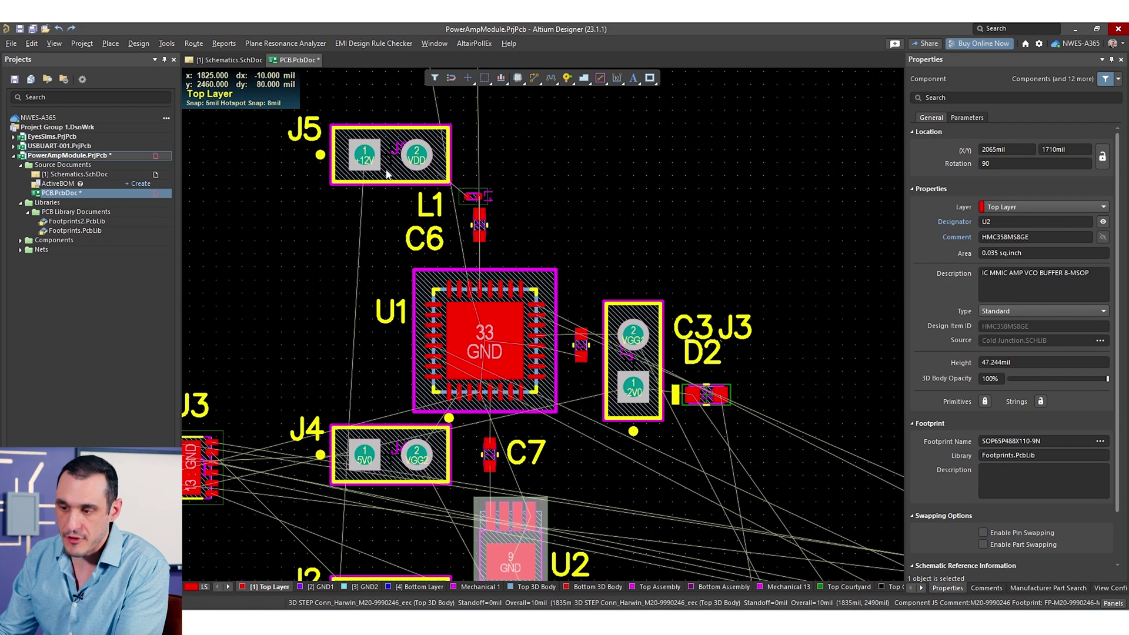
right_drag(503, 227, 408, 397)
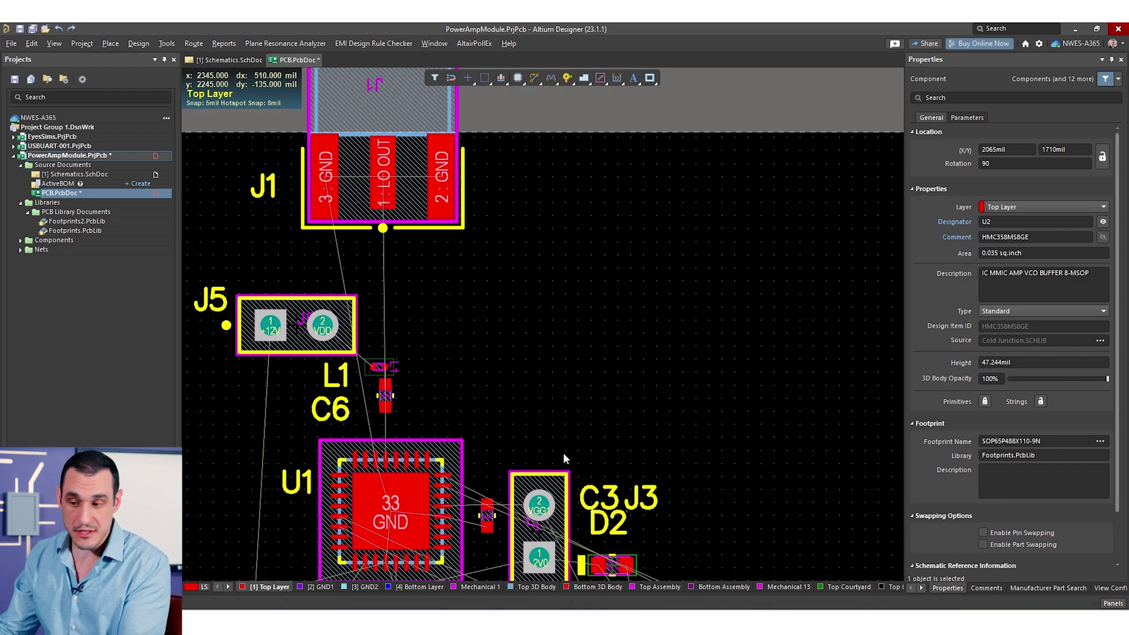
right_drag(562, 461, 633, 144)
ctrl+scroll(542, 418, down, 2)
right_drag(543, 419, 623, 240)
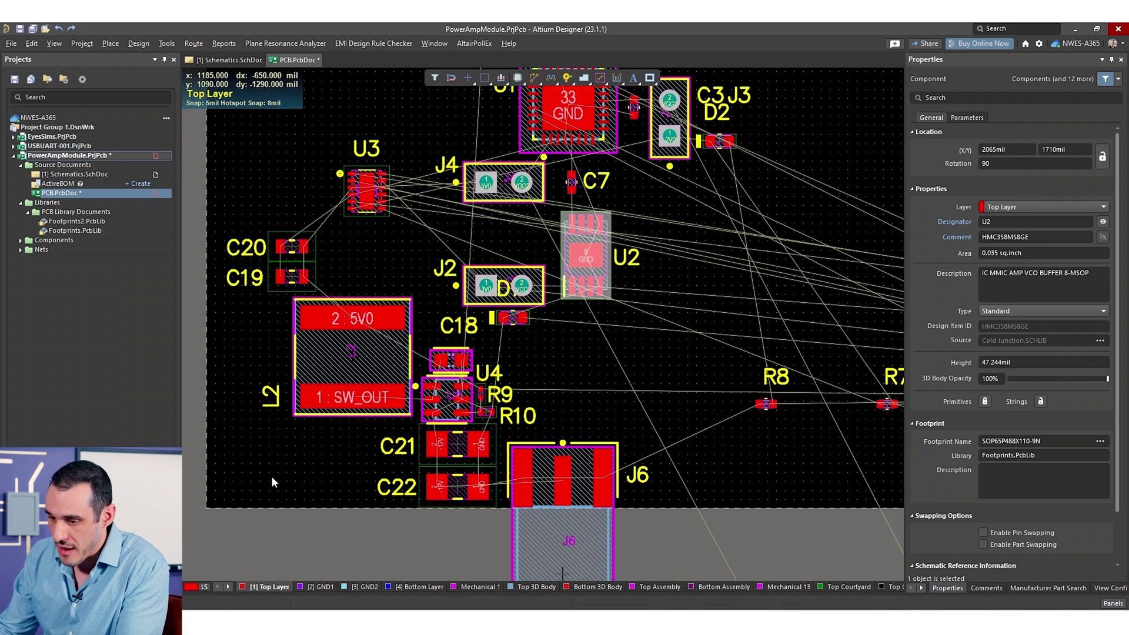
scroll(334, 471, up, 3)
shift+scroll(334, 471, right, 2)
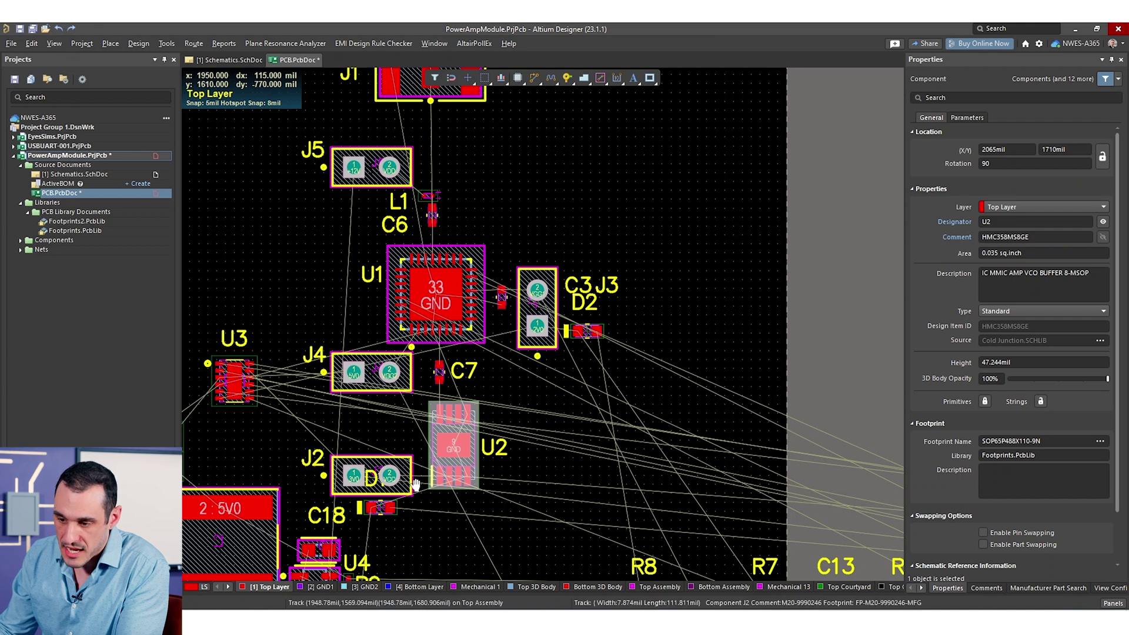
scroll(356, 483, down, 3)
shift+scroll(356, 483, left, 2)
shift+scroll(356, 483, left, 2)
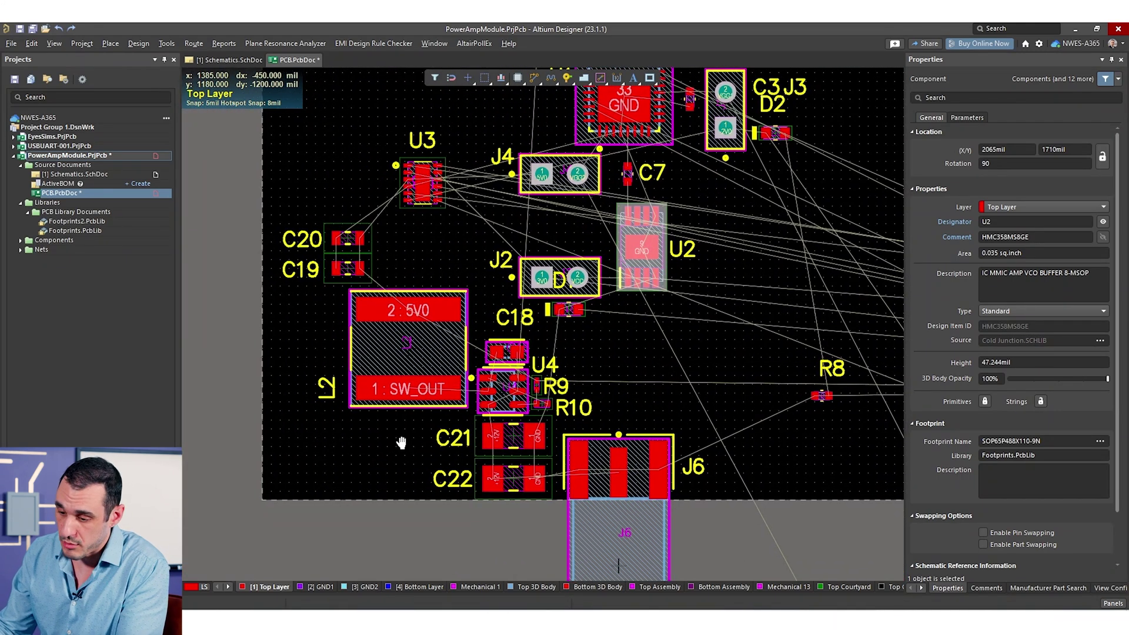
shift+scroll(400, 432, left, 1)
scroll(400, 432, up, 1)
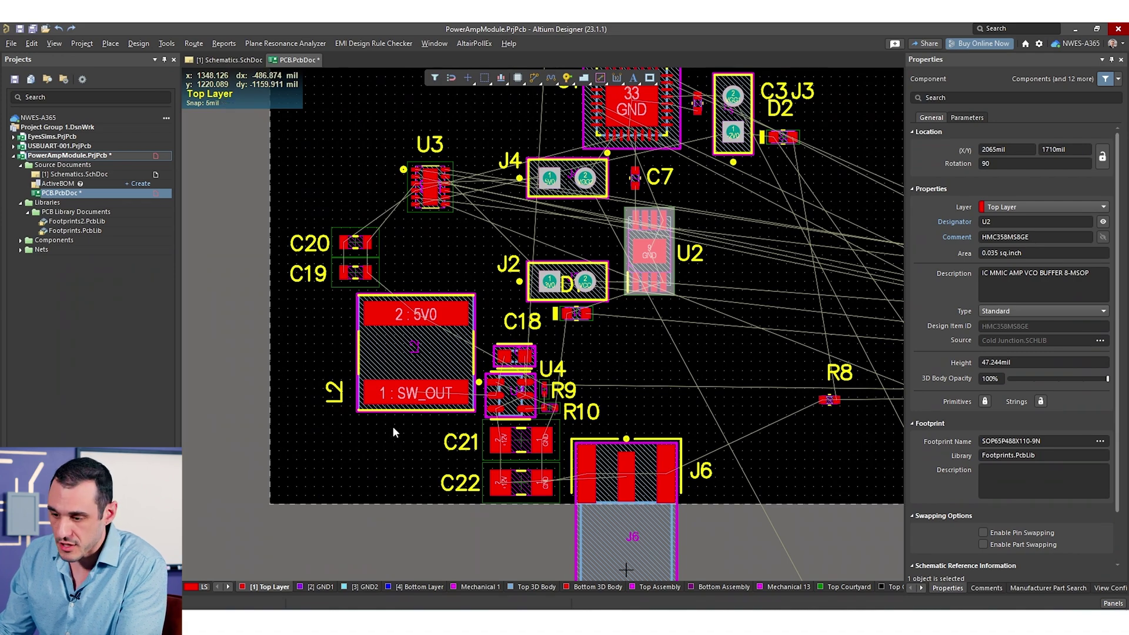
ctrl+scroll(394, 435, up, 3)
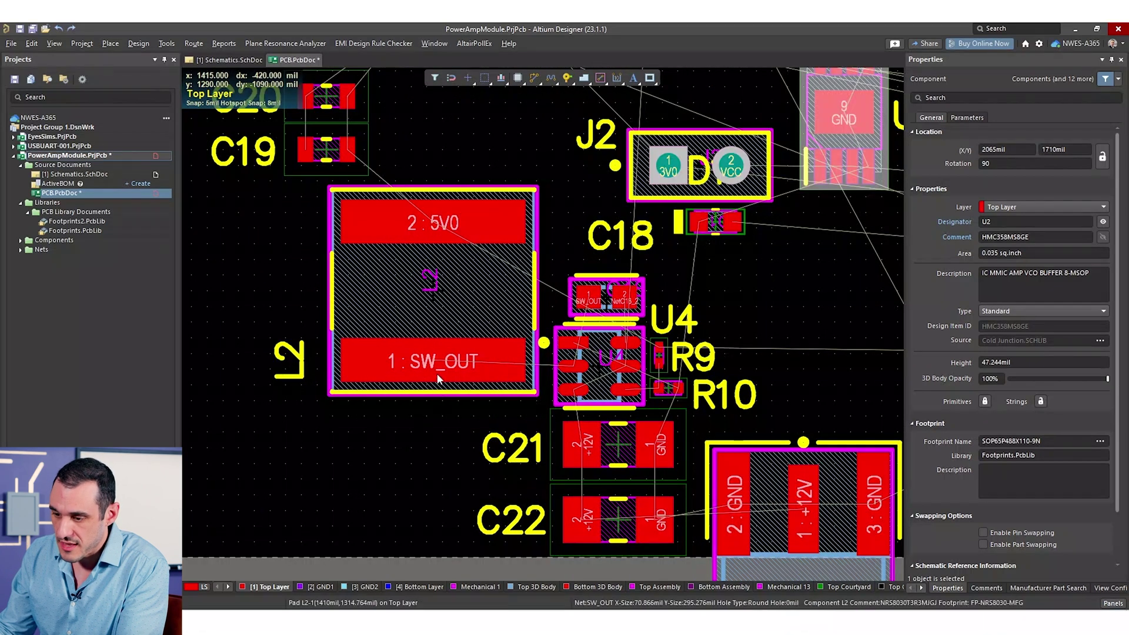
ctrl+scroll(392, 453, down, 3)
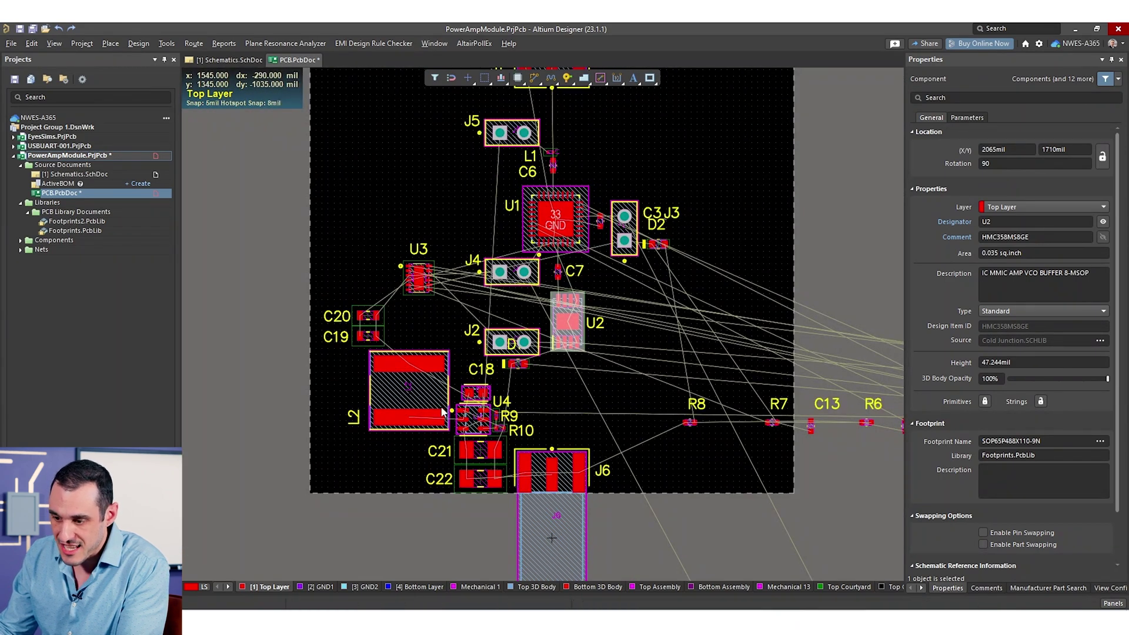
click(396, 451)
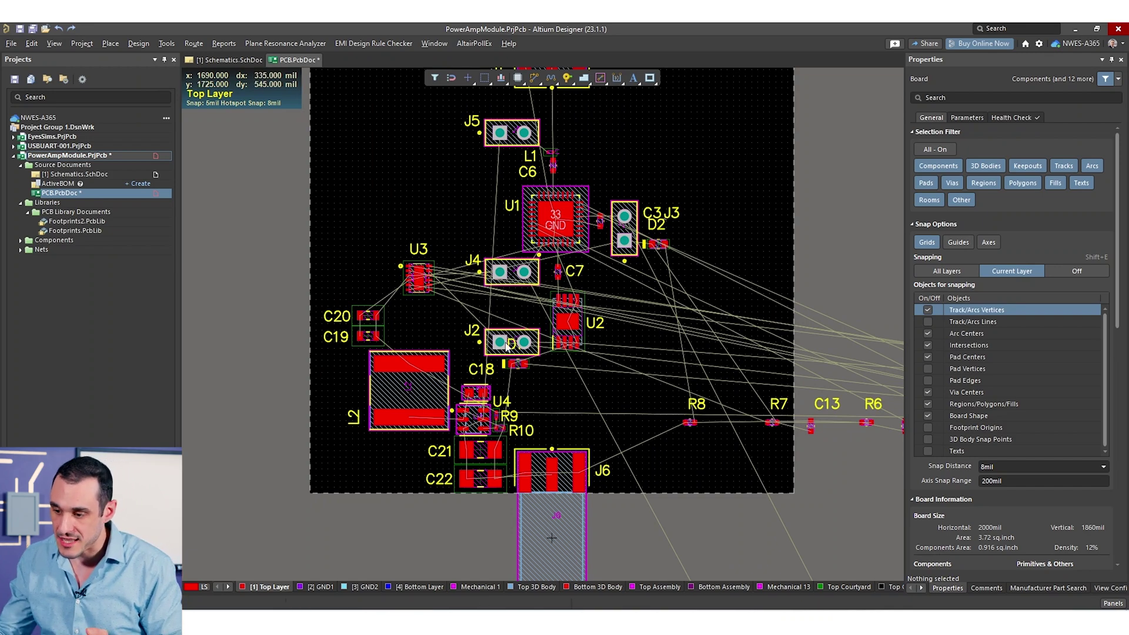
- Move U2 and C7 together lower on the board, beside J2 above J6
click(565, 331)
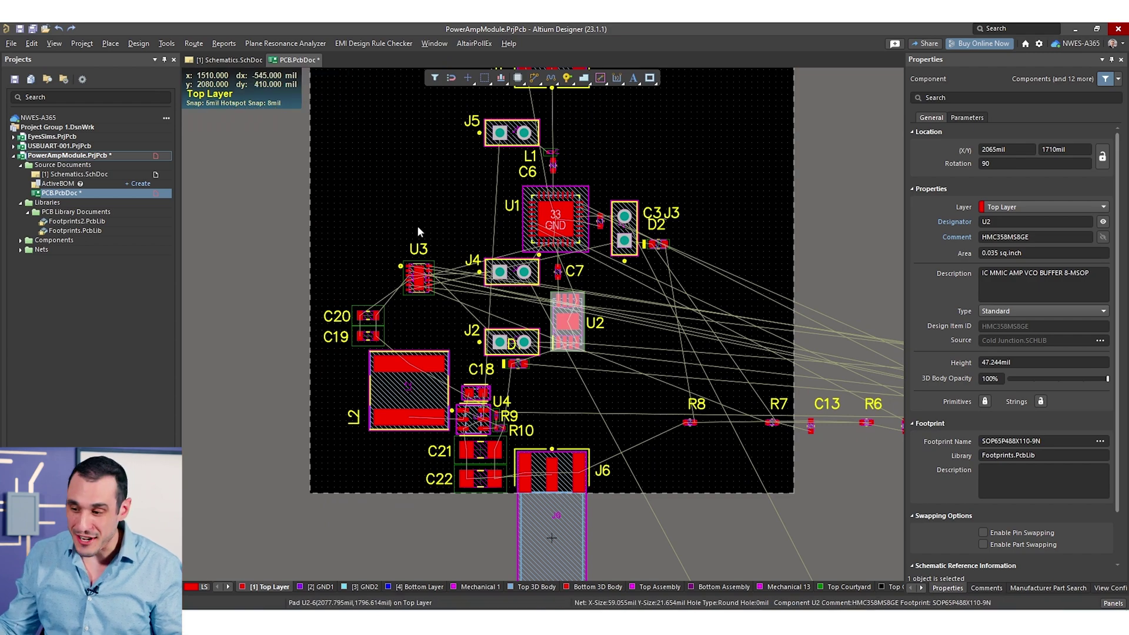
shift+click(558, 272)
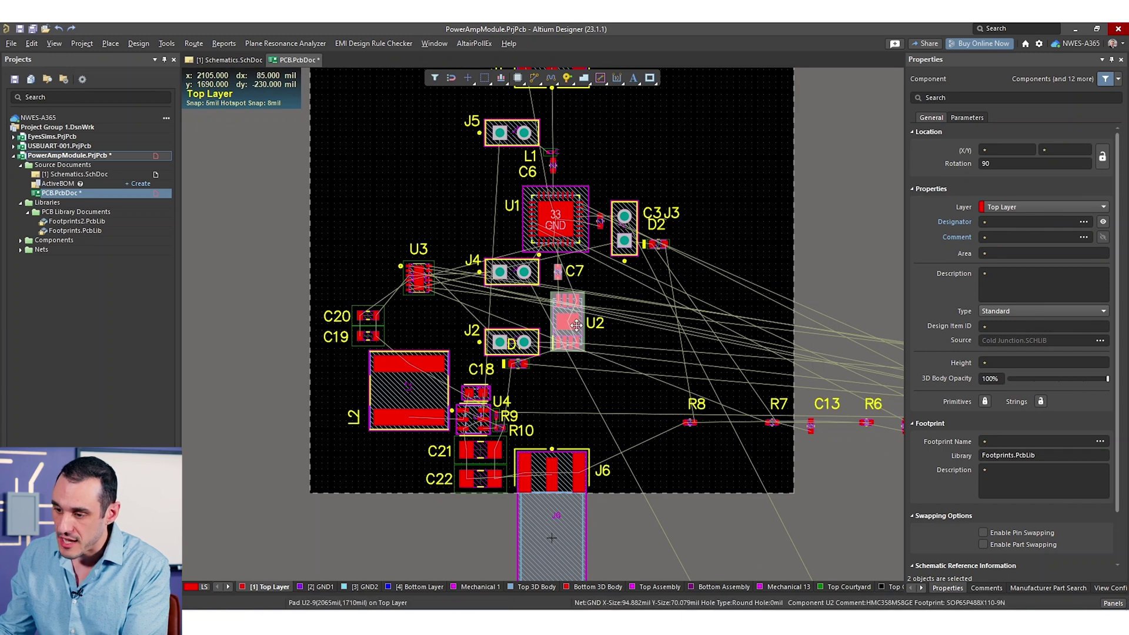
drag(568, 312, 566, 391)
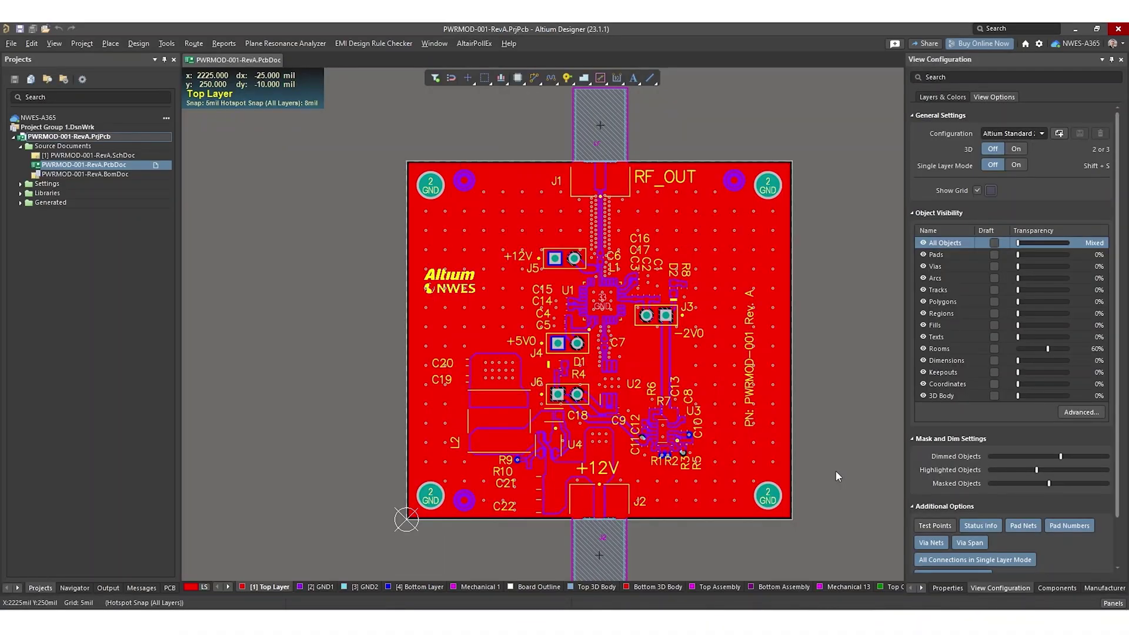
right_drag(811, 517, 811, 517)
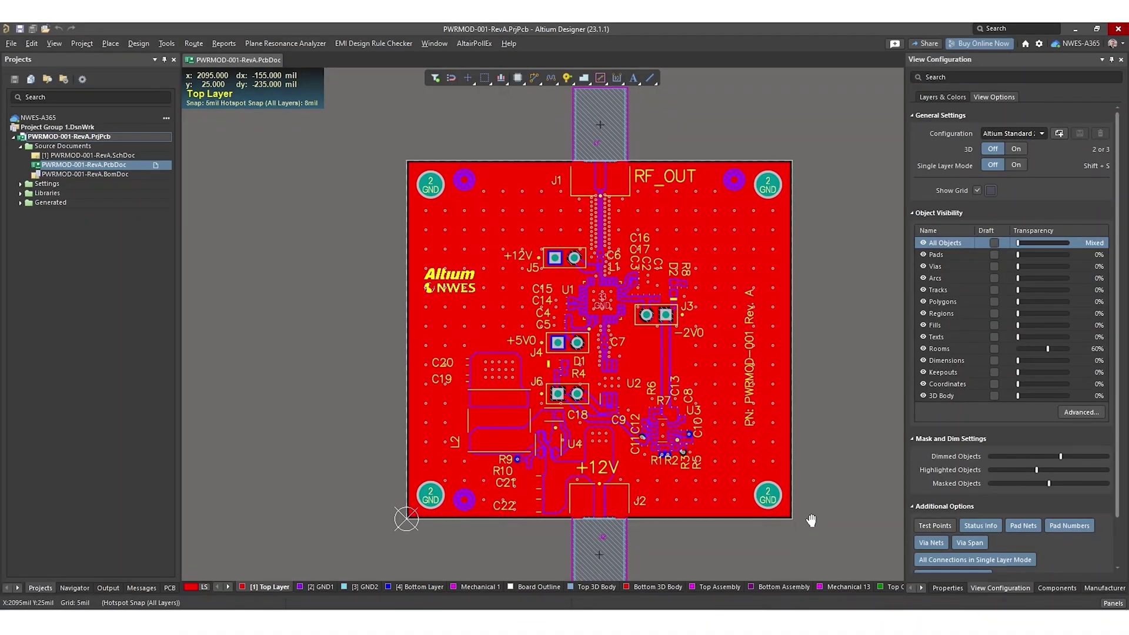
key(3)
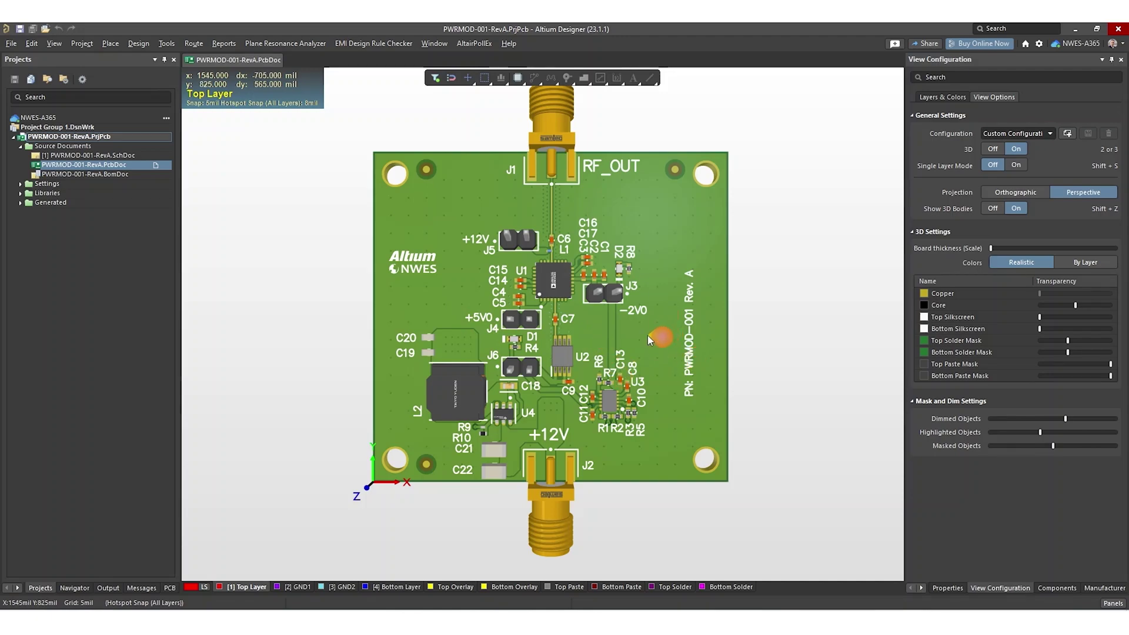
key(2)
ctrl+scroll(653, 412, up, 2)
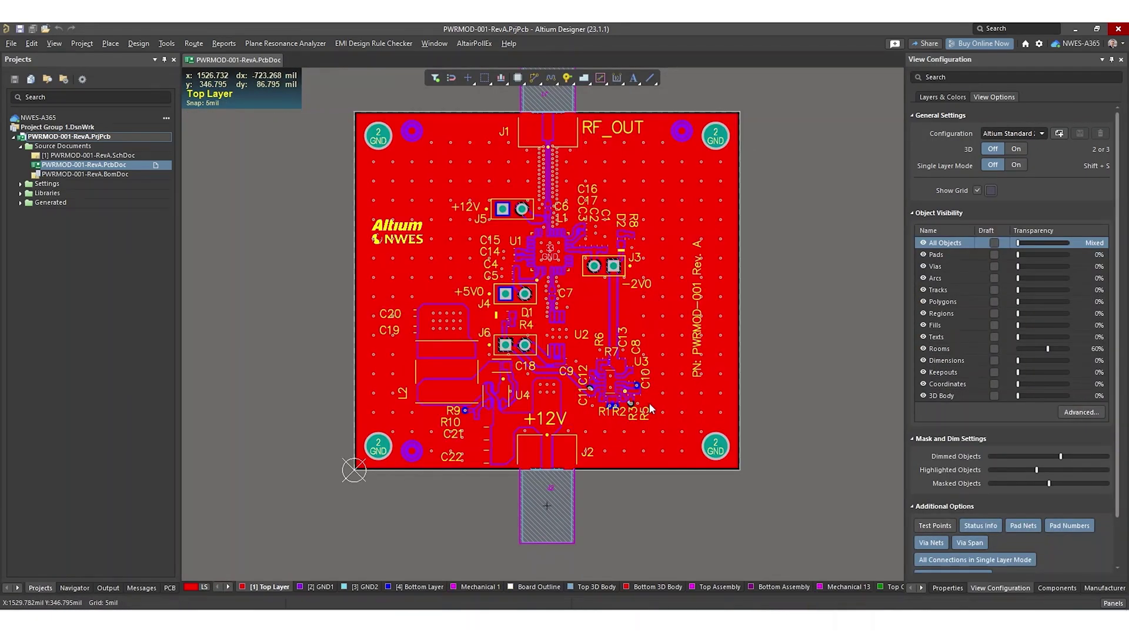
ctrl+scroll(649, 404, up, 3)
ctrl+scroll(649, 403, up, 2)
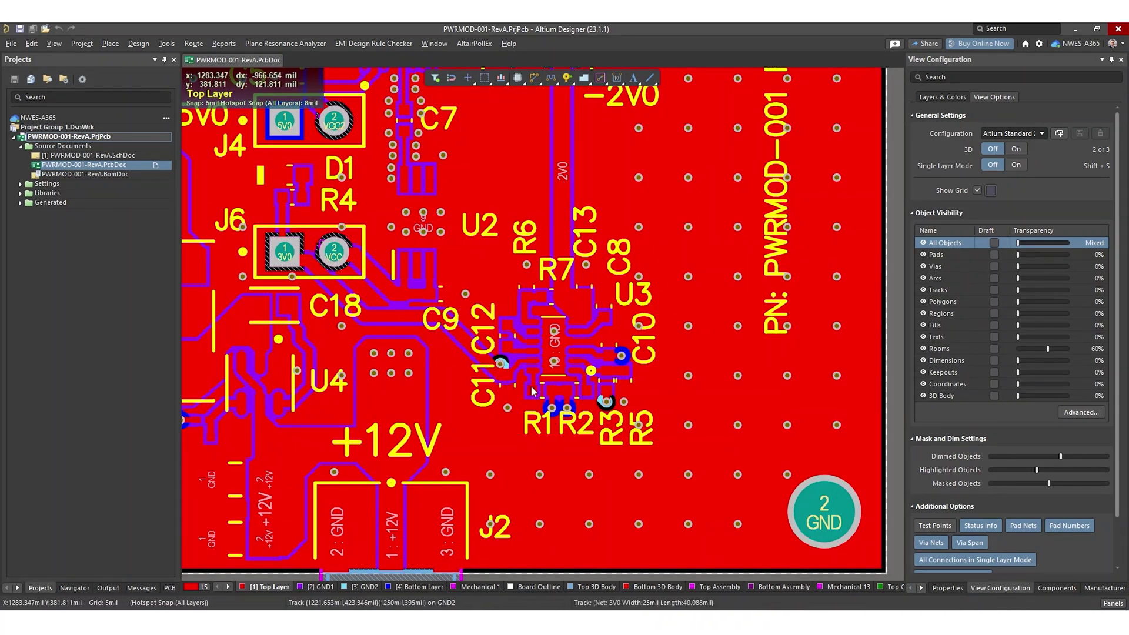
right_drag(554, 400, 622, 412)
key(KP_Multiply)
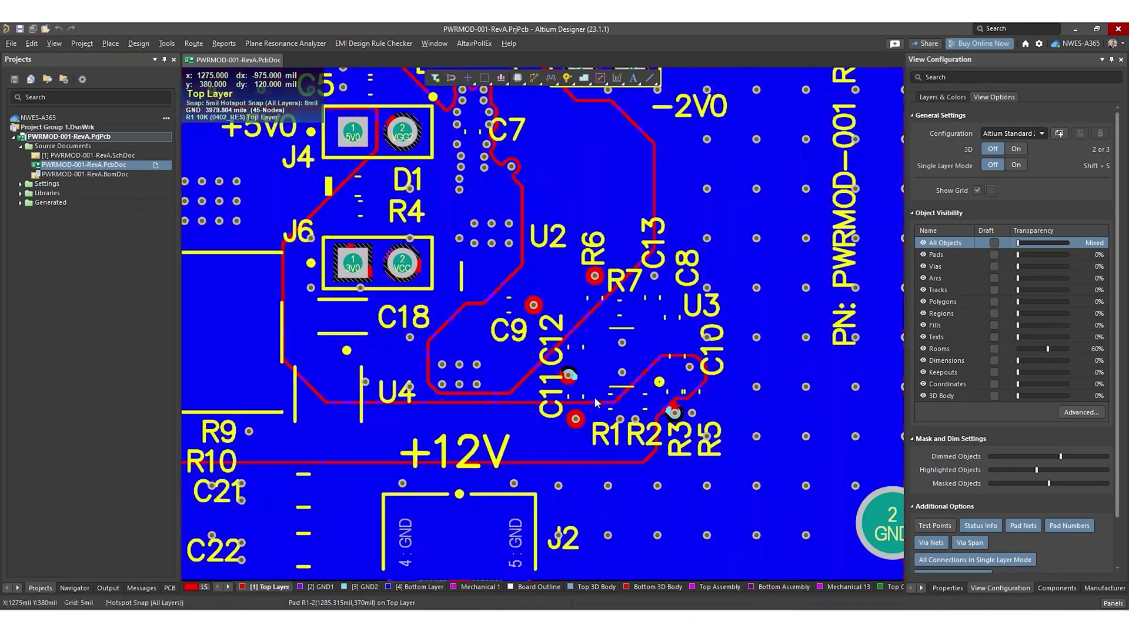
right_drag(438, 396, 568, 434)
ctrl+scroll(568, 434, down, 2)
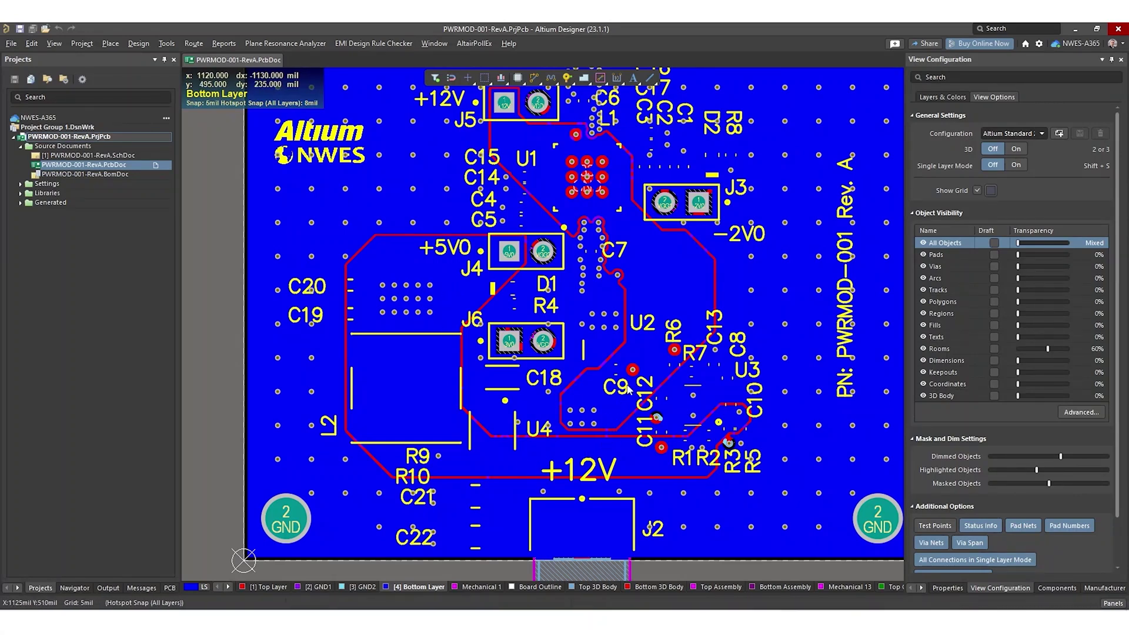
scroll(629, 388, up, 3)
right_drag(655, 379, 635, 347)
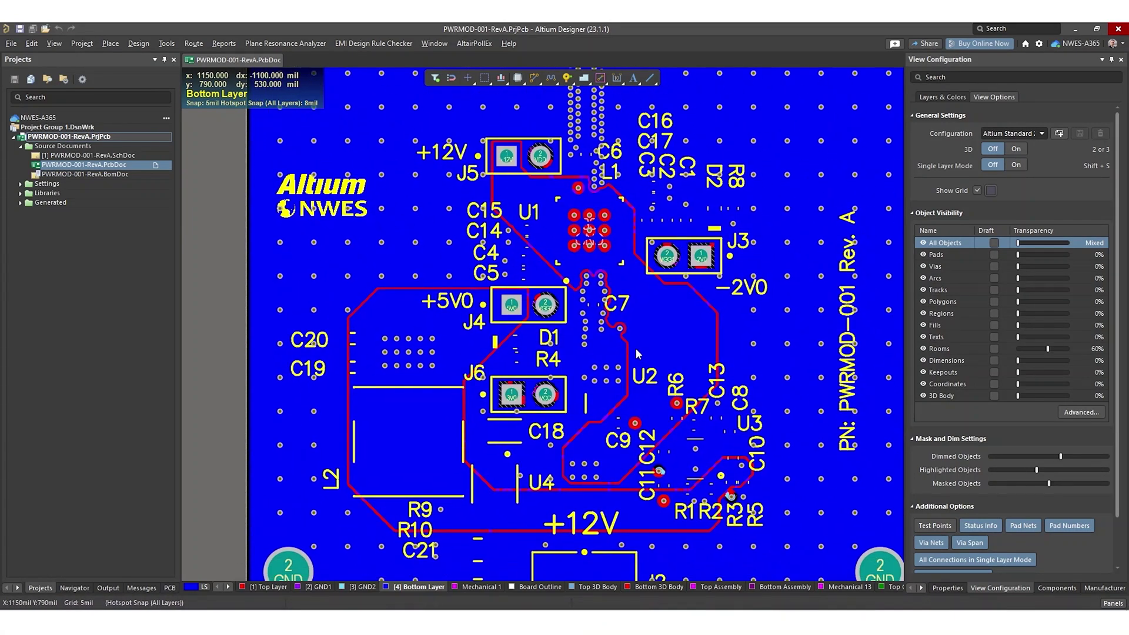
key(KP_Multiply)
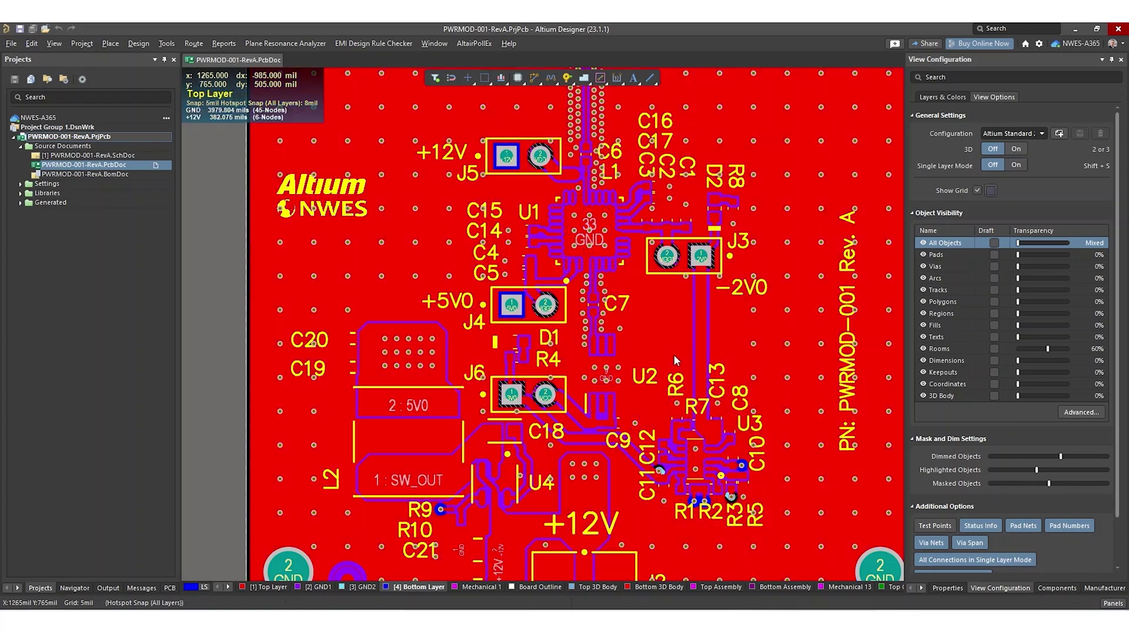
ctrl+scroll(669, 350, down, 1)
ctrl+scroll(630, 326, down, 1)
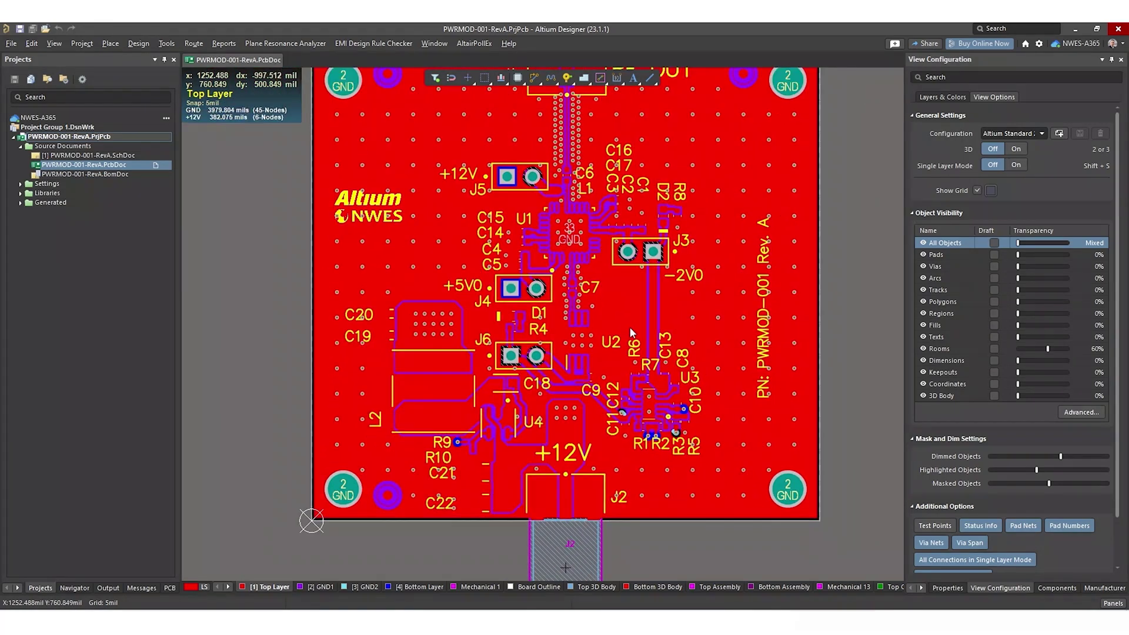
scroll(719, 319, up, 3)
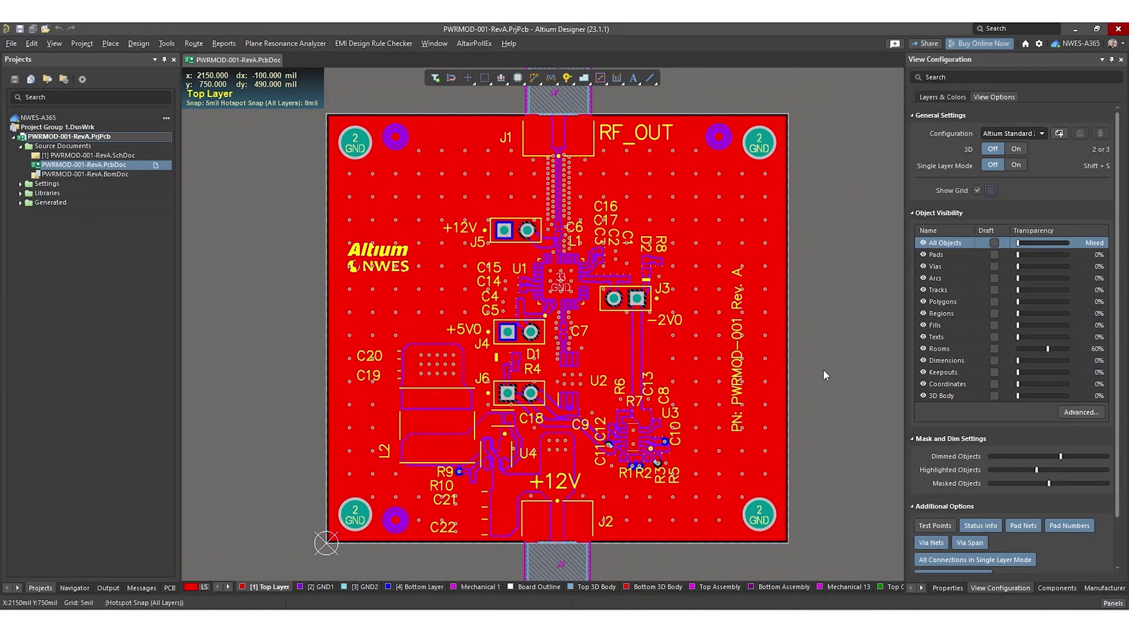